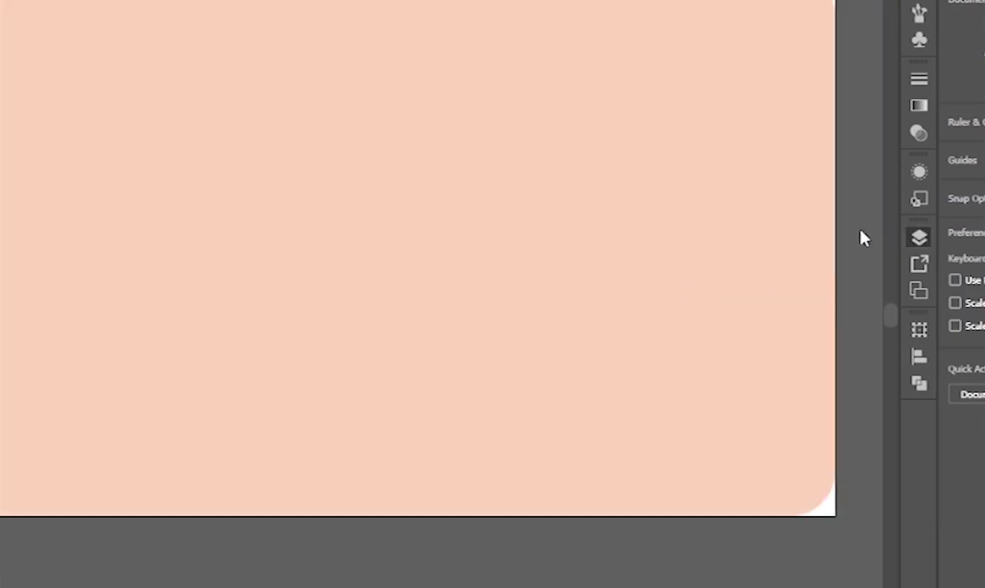
key("ctrl+0")
key("l")
left_click_drag(41, 239, 187, 412)
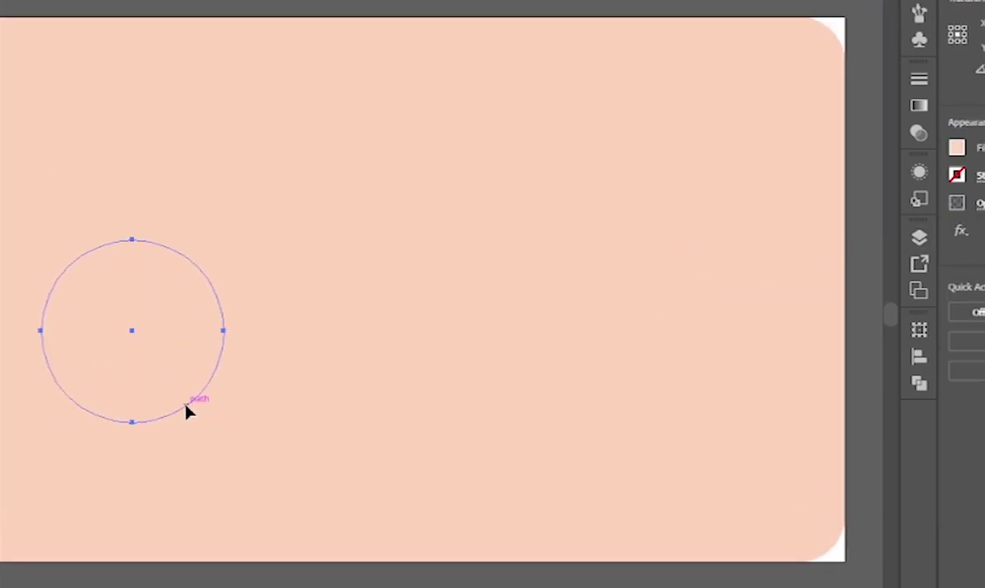
key("ctrl+z")
- Draw a large circle with a smaller one centred inside it plus a separate medium circle, and place them below the artboard
left_click_drag(92, 425, 130, 353)
left_click_drag(171, 242, 282, 354)
left_click_drag(412, 407, 533, 84)
key("v")
left_click_drag(352, 21, 314, 479)
left_click_drag(382, 336, 294, 400)
- Divide the two concentric circles and delete the ungrouped inner disc to leave a ring
left_click(919, 384)
left_click(798, 431)
key("ctrl+shift+g")
left_click(276, 428)
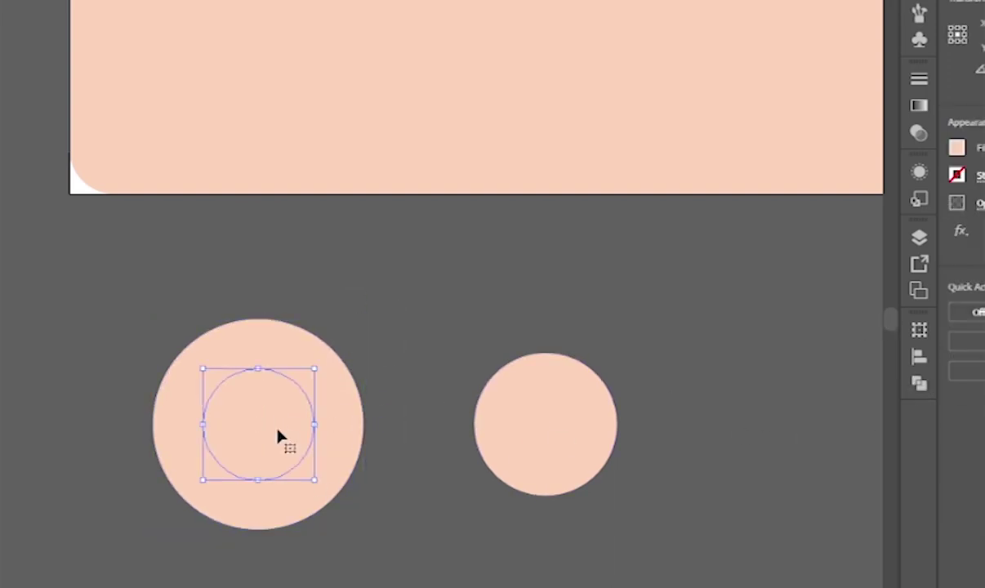
key("Delete")
left_click_drag(406, 484, 409, 476)
left_click(338, 446)
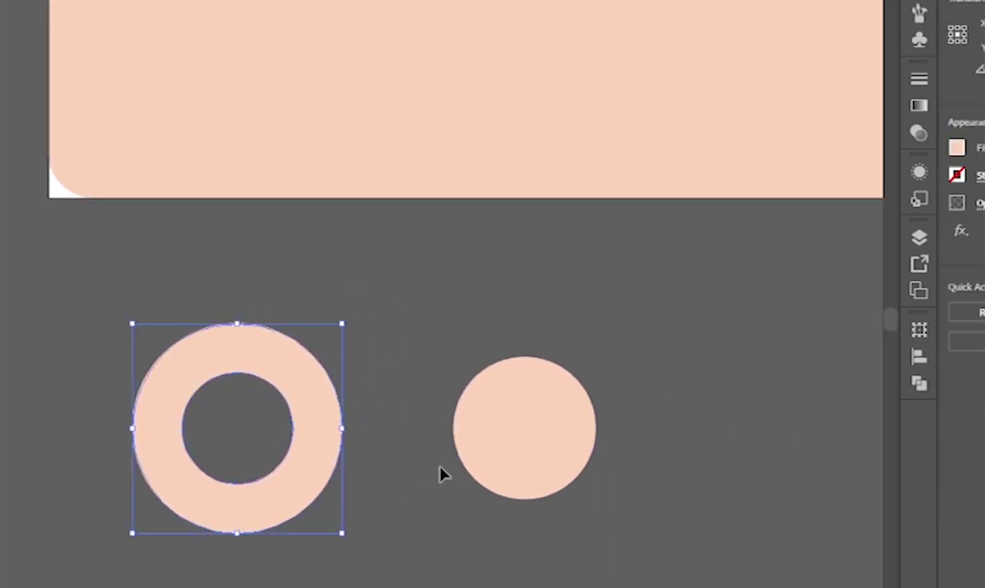
- Move the separate circle farther right of the ring and fill the ring with brown
left_click_drag(500, 452, 562, 452)
left_click(320, 430)
left_click(687, 61)
key("ctrl+shift+a")
- Draw a short horizontal line to the upper left of the ring with a black, round-ended 0.75 pt stroke
key("backslash")
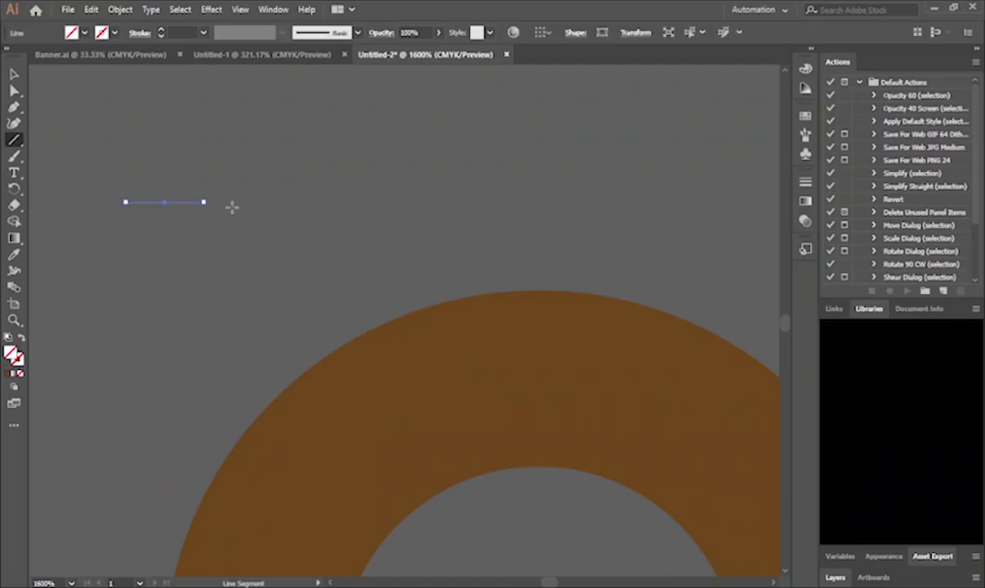
key("v")
left_click(161, 30)
left_click(260, 211)
left_click_drag(217, 249, 418, 254)
key("a")
left_click_drag(405, 207, 241, 156)
left_click(439, 217)
key("v")
- Duplicate the short line straight down and repeat the copy to make an evenly spaced stack of seven
left_click_drag(239, 156, 238, 168)
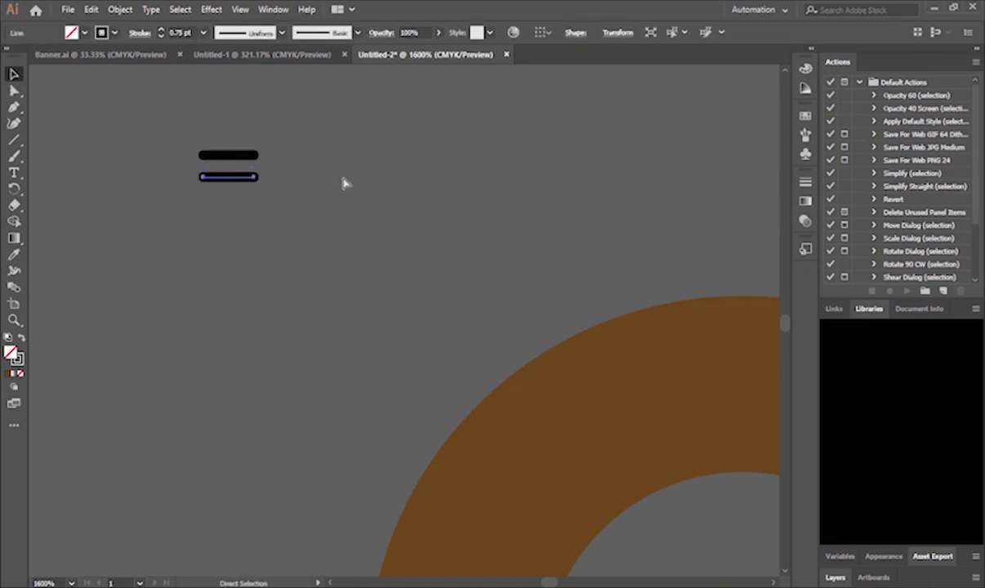
key("ctrl+d")
key("ctrl+d")
key("ctrl+d")
key("ctrl+d")
key("ctrl+d")
- Colour the stroke of the top line magenta and the second line orange
left_click(229, 154)
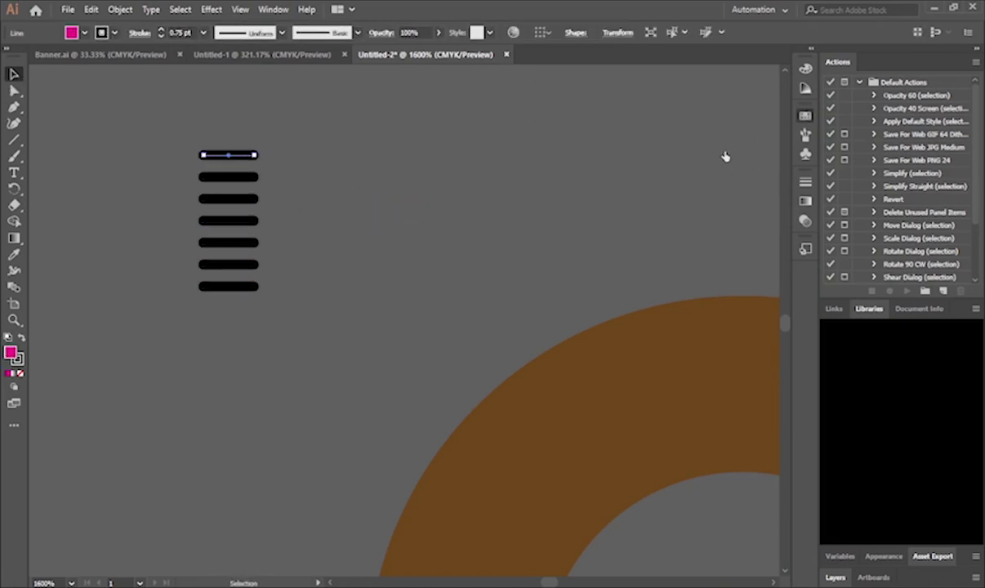
key("ctrl+z")
key("x")
left_click(635, 158)
left_click(290, 193)
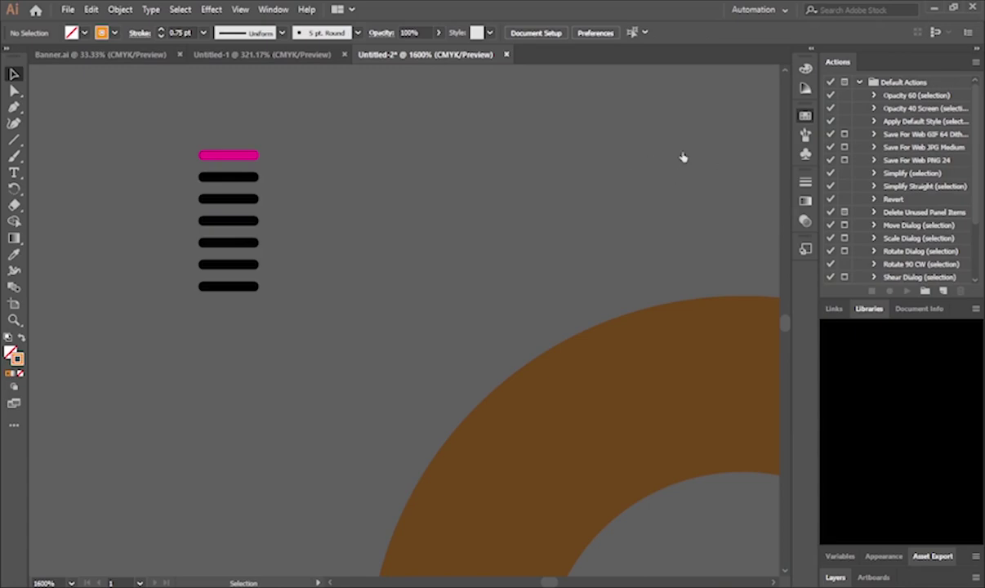
left_click(228, 176)
left_click(749, 157)
- Move the stack of coloured lines to just above the ring
left_click_drag(190, 308, 271, 144)
left_click_drag(233, 286, 581, 215)
left_click(609, 268)
left_click(576, 127)
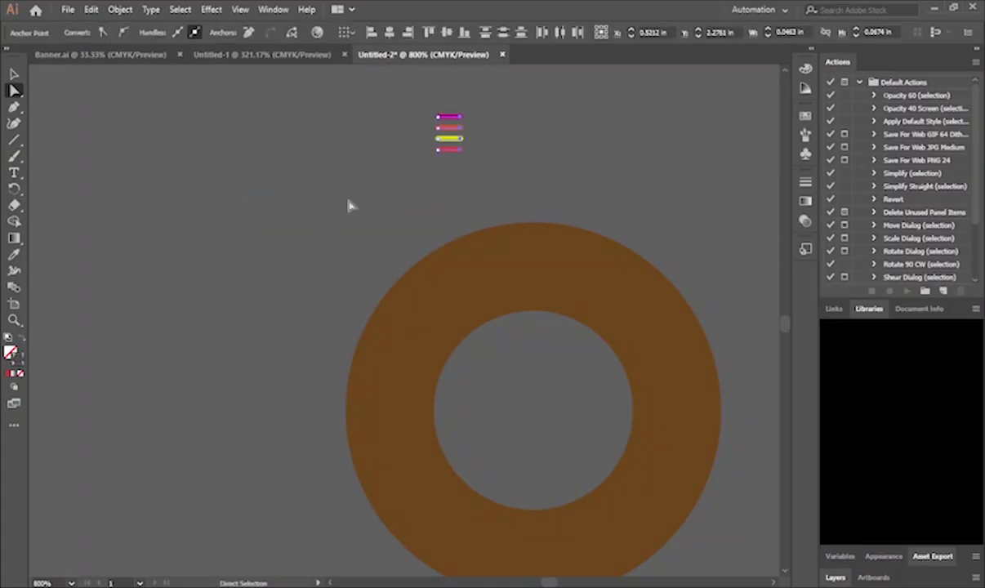
- Duplicate the magenta, orange, yellow and red lines into five evenly spaced columns to the upper left of the ring
left_click_drag(321, 213, 469, 106)
left_click(457, 147)
left_click_drag(457, 147, 225, 237)
key("ctrl+d")
key("ctrl+d")
key("ctrl+d")
left_click(353, 233)
- Place magenta, orange, yellow and red sprinkle lines on the ring at varied angles
left_click_drag(365, 225, 479, 262)
left_click_drag(331, 217, 649, 518)
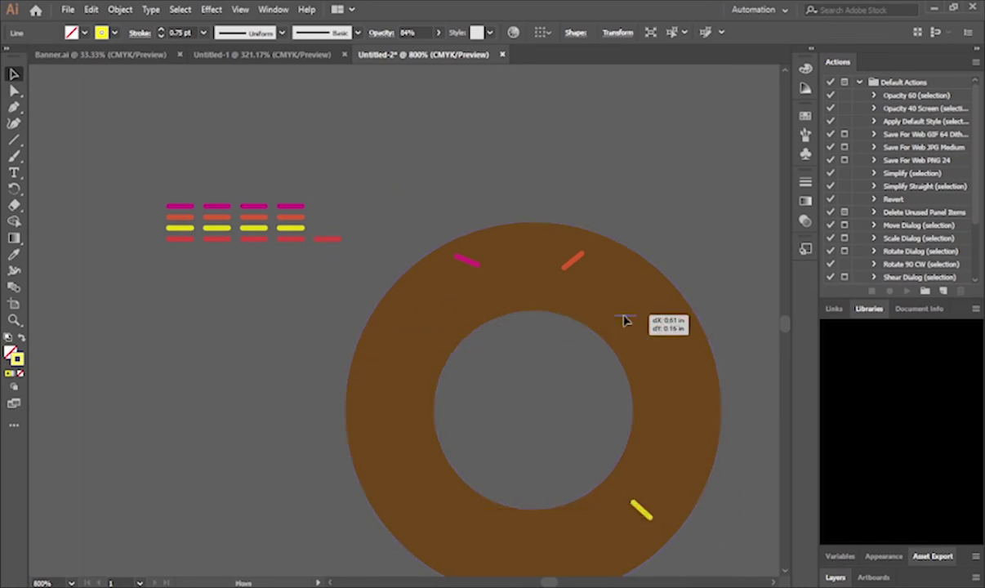
left_click_drag(625, 319, 633, 312)
left_click_drag(652, 311, 631, 331)
- Shorten the orange sprinkle near the top of the ring by moving its end point inward
left_click(600, 285)
key("a")
left_click_drag(583, 253, 577, 258)
key("v")
left_click(342, 249)
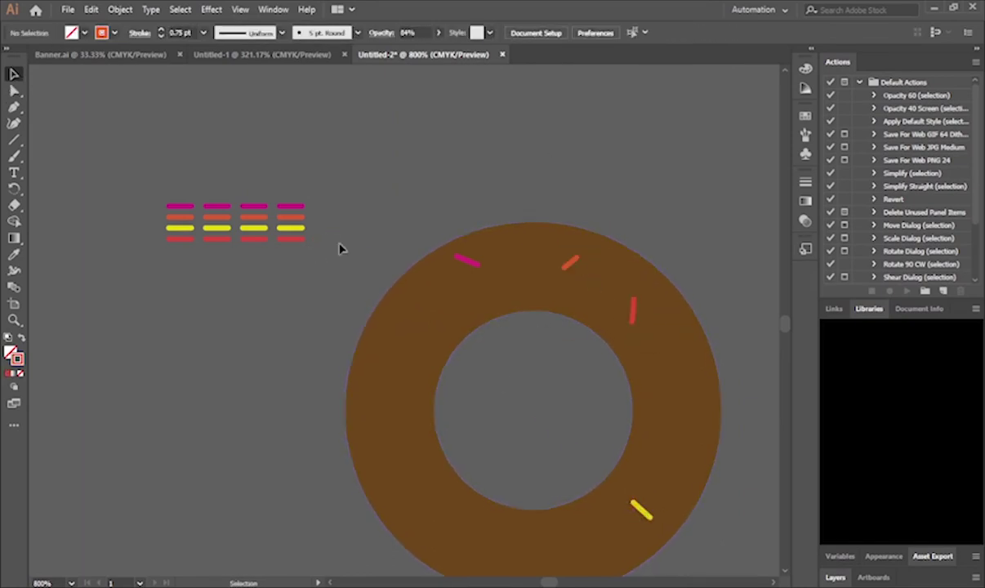
- Place a yellow sprinkle on the ring's right side, a red one at lower left and an angled orange one near the bottom
left_click_drag(397, 381, 397, 360)
left_click_drag(291, 238, 427, 486)
left_click_drag(667, 372, 669, 370)
left_click_drag(264, 217, 505, 544)
left_click_drag(505, 540, 469, 486)
- Add a red sprinkle at the bottom of the ring and a tilted yellow one on its left side
left_click_drag(153, 161, 450, 412)
left_click_drag(505, 388, 547, 526)
left_click(471, 489)
left_click_drag(475, 490, 470, 477)
left_click(399, 433)
left_click_drag(407, 434, 396, 441)
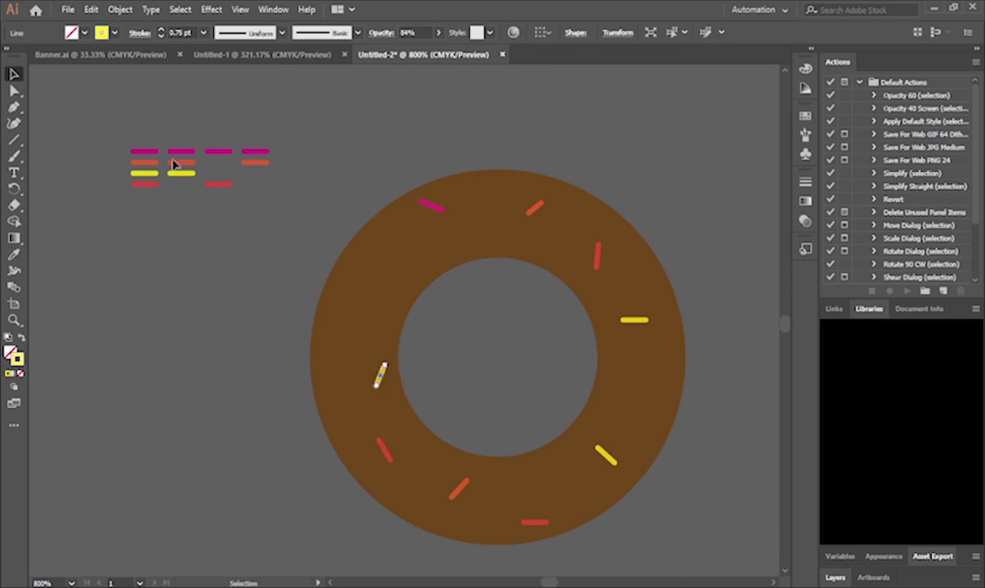
- Add a tilted red sprinkle at the ring's upper left and reposition the left yellow and top orange sprinkles for even spacing
left_click_drag(155, 188, 374, 284)
left_click_drag(385, 382, 365, 362)
left_click(456, 335)
left_click_drag(534, 209, 519, 201)
left_click(545, 302)
- Place a magenta sprinkle on the ring's lower right side and rotate it diagonally
left_click(641, 321)
left_click_drag(222, 152, 638, 390)
left_click_drag(652, 390, 648, 373)
- Stand the right yellow sprinkle upright near the ring's outer edge and tilt the upper-right red sprinkle diagonally
left_click(644, 320)
left_click_drag(650, 320, 629, 341)
left_click_drag(632, 320, 659, 333)
left_click(596, 258)
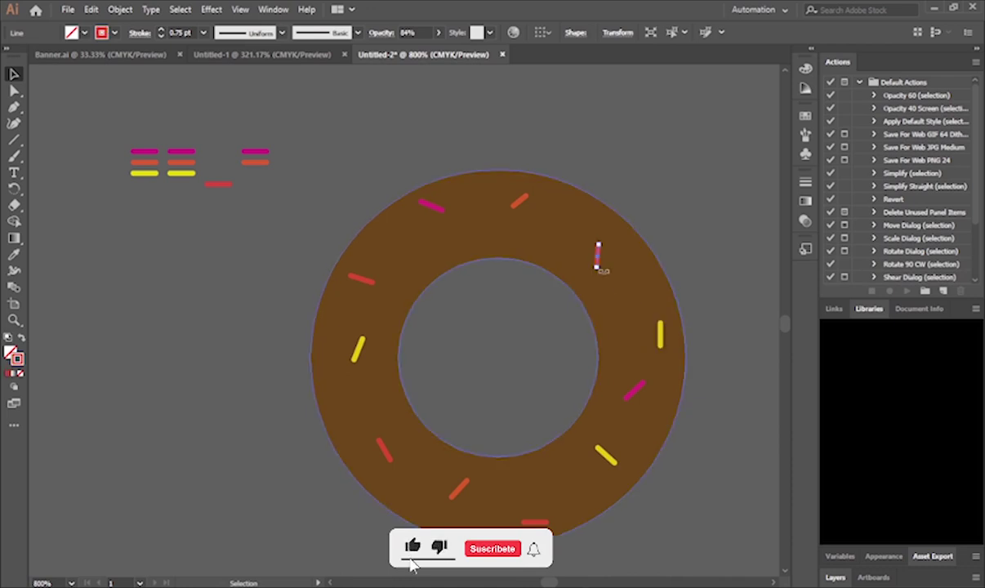
left_click_drag(601, 274, 618, 267)
left_click(720, 453)
left_click_drag(723, 386, 547, 372)
scroll(644, 369, "down", 1)
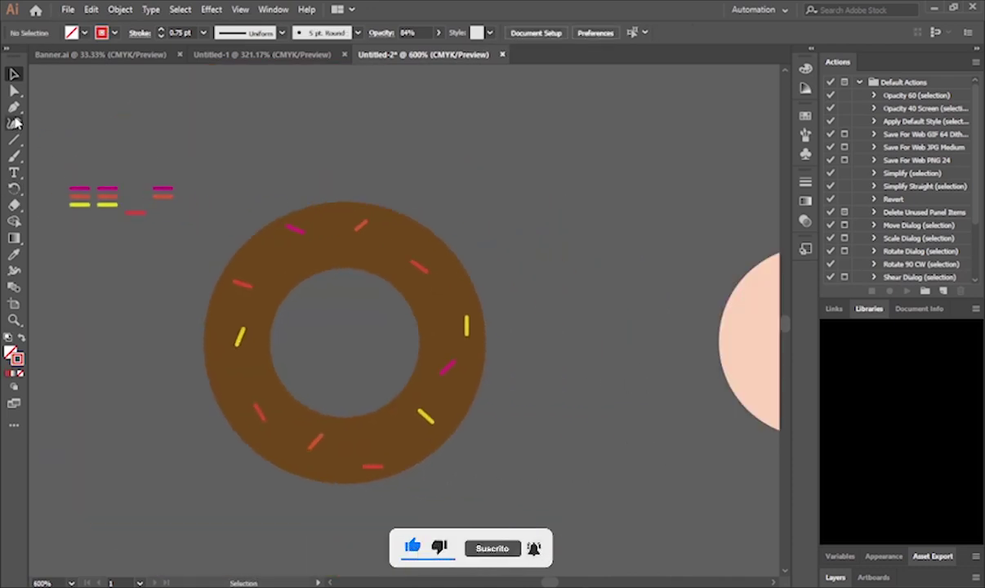
left_click(14, 173)
left_click(51, 284)
left_click(14, 75)
key("Delete")
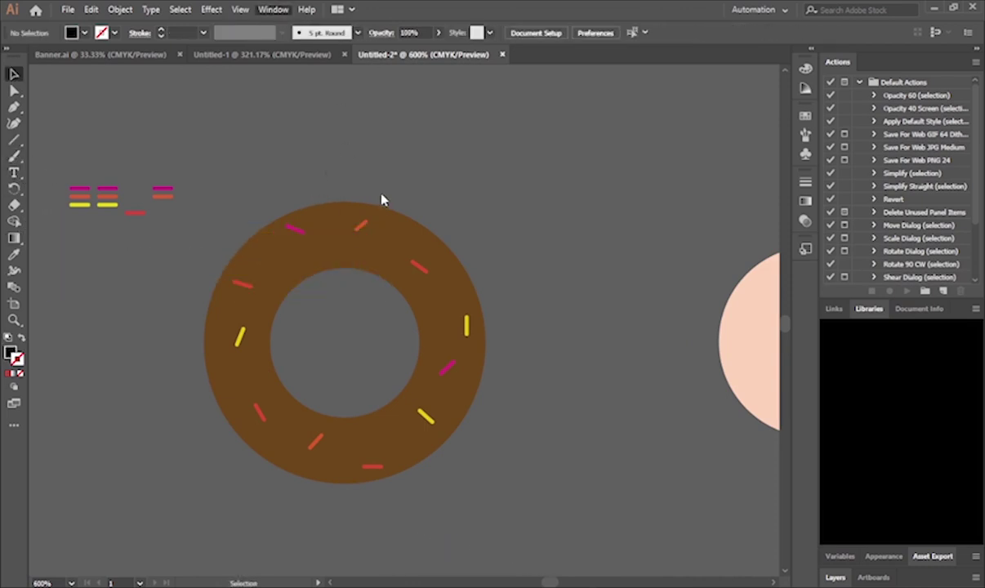
- Close the blank Untitled-1 document
key("shift+Tab")
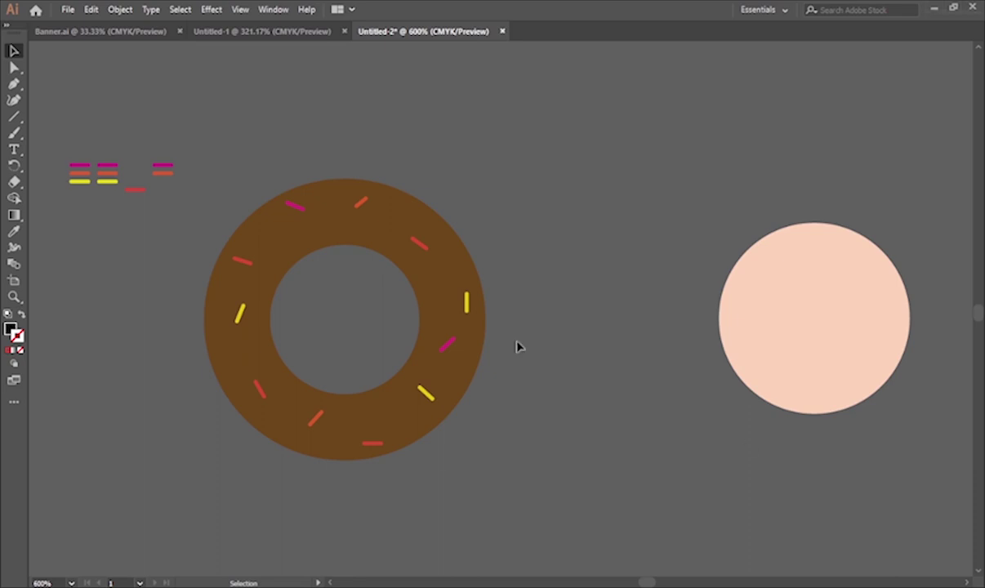
left_click_drag(561, 336, 545, 352)
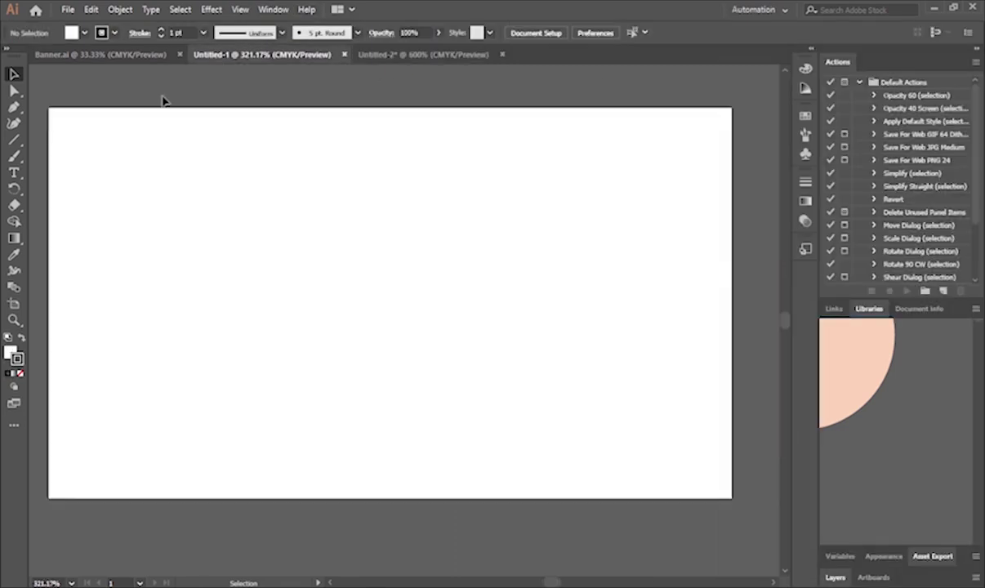
left_click(330, 55)
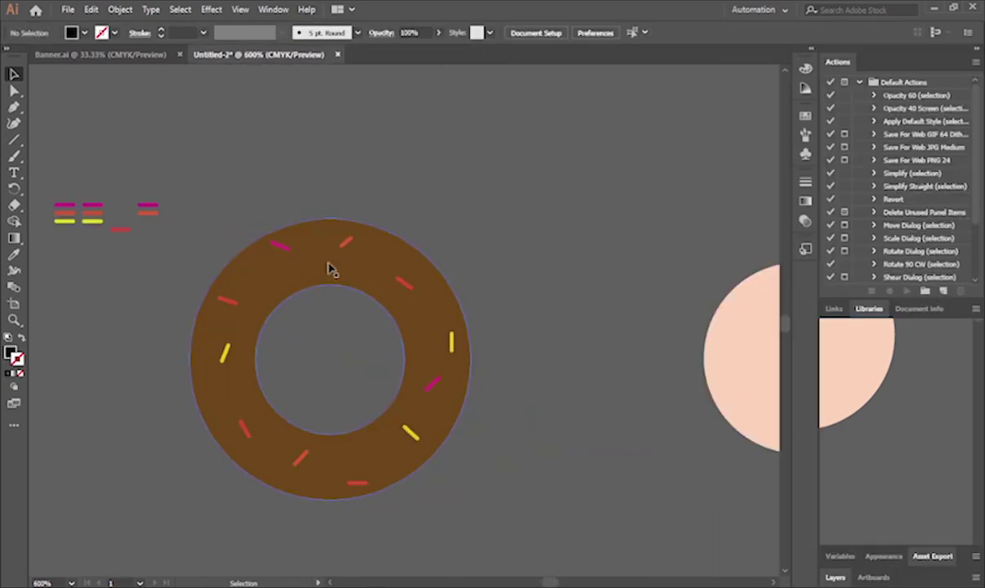
- Draw a black rectangle as tall as the ring, from its vertical centre line to beyond its right edge, and send it to the back
left_click(17, 233)
left_click(15, 135)
left_click(68, 136)
left_click_drag(299, 154, 543, 435)
key("v")
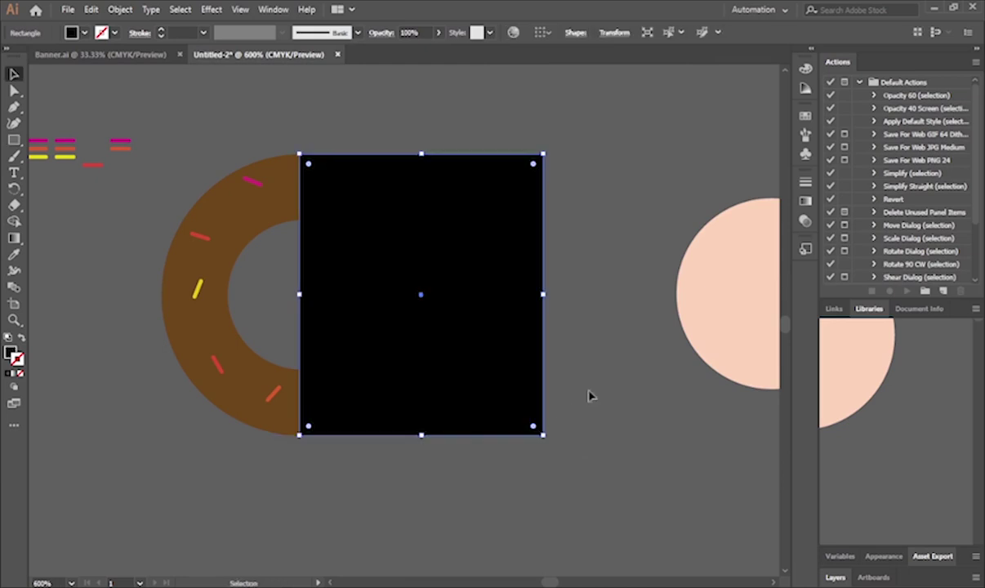
key("ctrl+shift+bracketleft")
left_click(569, 175)
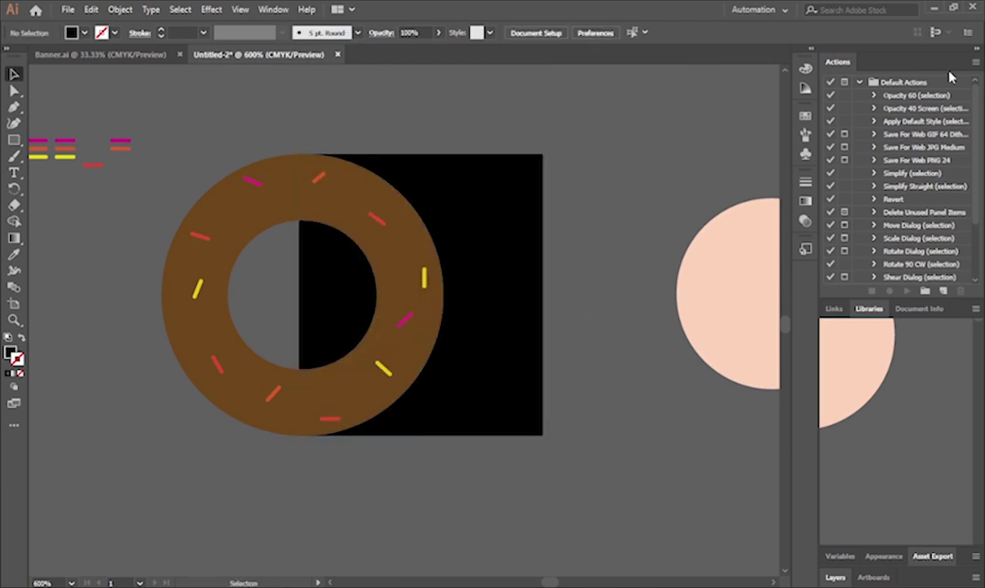
left_click(976, 49)
left_click(360, 336)
key("a")
left_click_drag(512, 293, 572, 292)
key("ctrl+z")
left_click(544, 394)
- Draw a circle about 0.15 in across in the black rectangle's top right corner and fill it white
left_click(11, 142)
mouse_move(608, 176)
left_mouse_down()
mouse_move(609, 168)
mouse_move(546, 186)
mouse_move(538, 158)
mouse_move(529, 181)
left_mouse_up()
left_click(735, 153)
left_click(716, 151)
key("x")
left_click(736, 155)
scroll(530, 181, "up", 4)
left_click(647, 228)
scroll(647, 229, "down", 1)
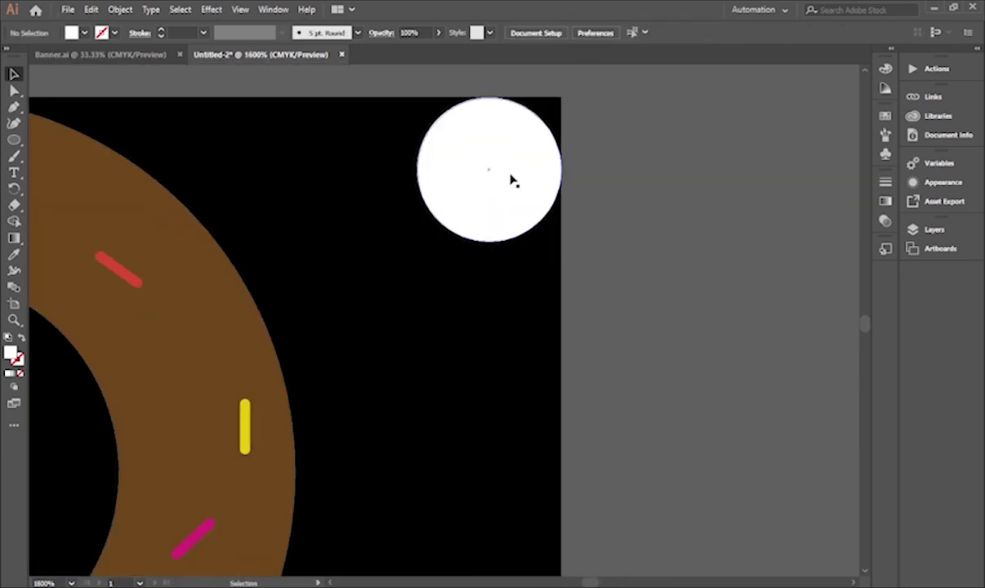
left_click_drag(524, 190, 625, 281)
left_click(560, 404)
key("ctrl+z")
key("ctrl+z")
- Duplicate the white circle to make four staggered circles down the black rectangle's right edge
left_click_drag(610, 229, 477, 445)
left_click_drag(667, 473, 626, 222)
scroll(620, 292, "down", 2)
left_click_drag(540, 258, 542, 459)
left_click(576, 412)
- Extend the top white circle leftward with a white rectangle of the same height and copy that rectangle onto the second circle
scroll(605, 369, "up", 2)
scroll(605, 369, "right", 1)
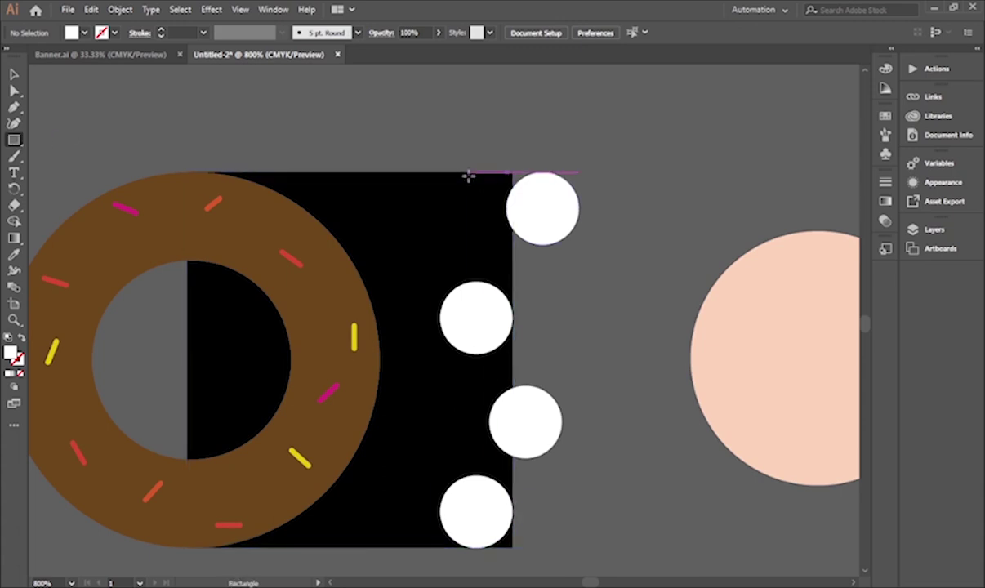
mouse_move(539, 214)
left_mouse_down()
mouse_move(545, 243)
mouse_move(466, 331)
left_mouse_up()
key("v")
scroll(642, 266, "right", 2)
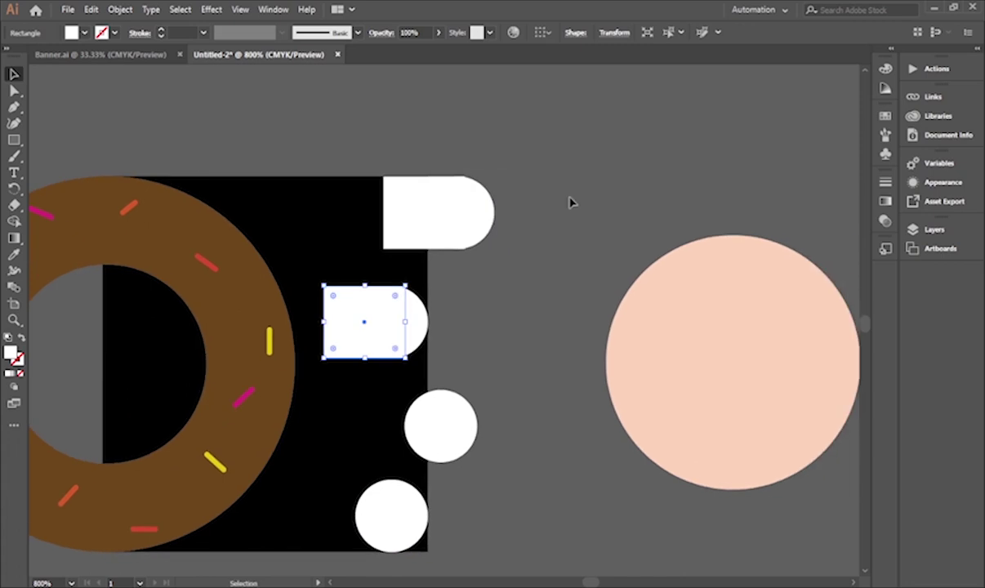
- Move the copied rectangle down off the second circle and raise that circle to sit directly beneath the top rounded strip
left_click_drag(351, 302, 367, 363)
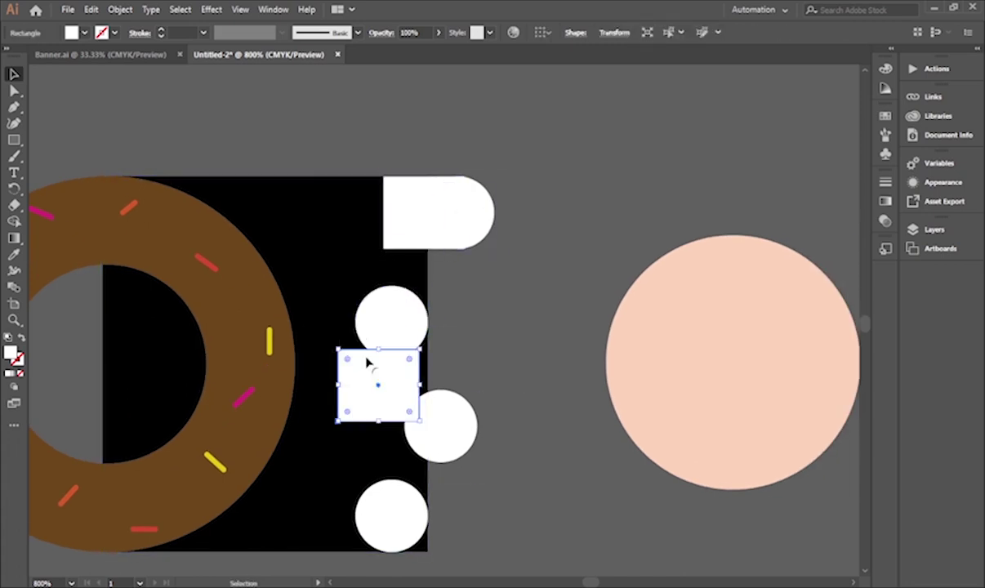
left_click_drag(389, 321, 384, 285)
scroll(415, 250, "up", 2)
scroll(379, 241, "up", 4)
left_click_drag(296, 377, 296, 365)
scroll(349, 382, "down", 3)
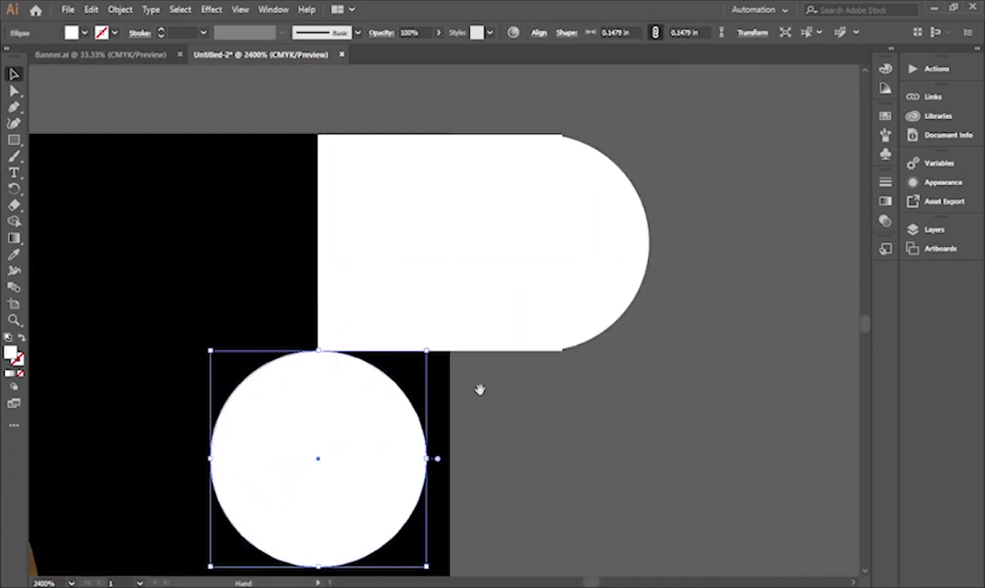
- Fit the second white rectangle and third circle as a rounded strip beneath the second circle, with the fourth circle directly below it
scroll(490, 433, "down", 2)
left_click_drag(508, 449, 482, 239)
left_click_drag(379, 373, 413, 328)
left_click_drag(477, 447, 477, 342)
left_click(508, 469)
left_click_drag(508, 470, 516, 458)
left_click_drag(367, 376, 385, 287)
left_click_drag(391, 428, 343, 302)
left_click_drag(390, 248, 385, 222)
scroll(363, 261, "up", 6)
left_click_drag(408, 338, 410, 339)
left_click_drag(483, 341, 427, 340)
- Add a copied white rectangle and a circle beneath the fourth circle as the bottom strip, flush with the black rectangle's lower edge
scroll(432, 327, "down", 6)
left_click_drag(559, 255, 495, 288)
left_click_drag(357, 316, 579, 510)
left_click_drag(437, 202, 436, 418)
left_click_drag(602, 500, 447, 415)
left_click_drag(485, 302, 482, 339)
left_click(320, 461)
left_click_drag(213, 526, 215, 506)
left_click(537, 236)
key("ctrl+minus")
key("ctrl+minus")
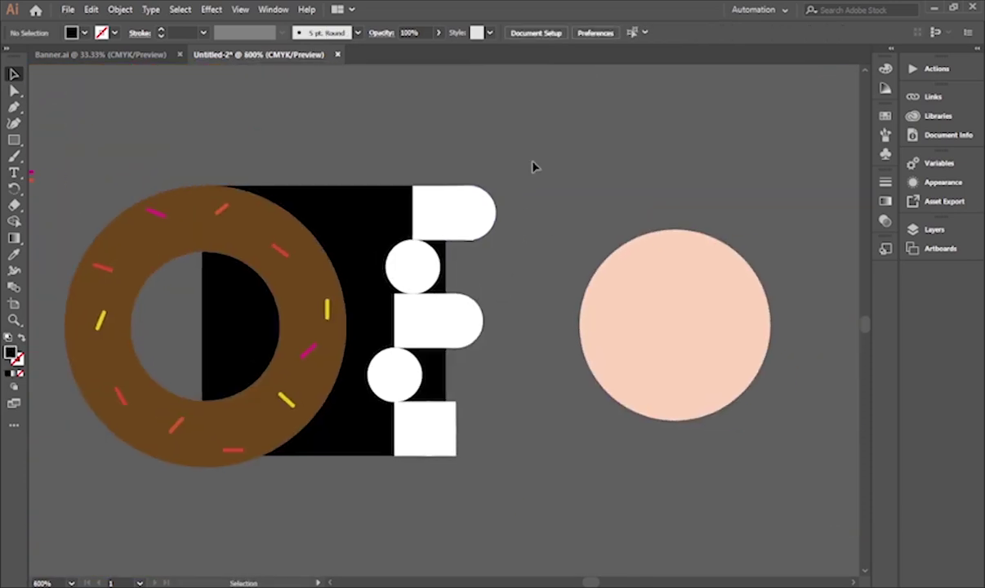
- Examine at high magnification where the white circles and strips meet
left_click_drag(516, 170, 370, 494)
left_click(468, 503)
scroll(419, 246, "up", 3)
left_click_drag(419, 250, 464, 294)
left_click_drag(457, 405, 456, 404)
left_click_drag(458, 481, 454, 428)
key("ctrl+z")
scroll(451, 430, "up", 4)
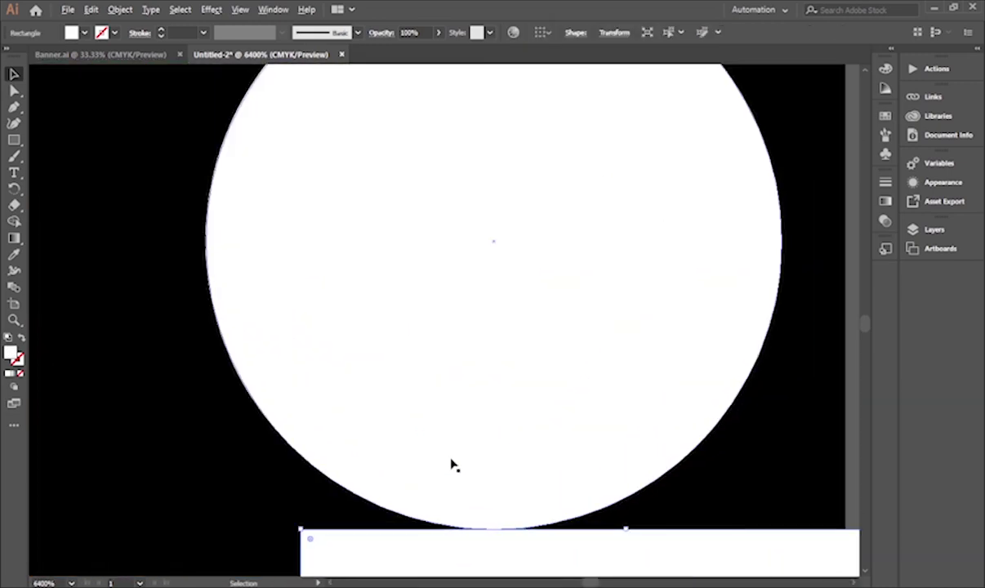
left_click_drag(652, 486, 631, 397)
left_click_drag(493, 462, 523, 98)
left_click_drag(494, 433, 531, 90)
left_click_drag(494, 432, 427, 506)
left_click(496, 292)
scroll(482, 314, "down", 4)
- Draw a short vertical check line from the top strip's left edge into the circle beneath it, and undo the line drawing
left_click(15, 140)
left_click_drag(460, 149, 459, 197)
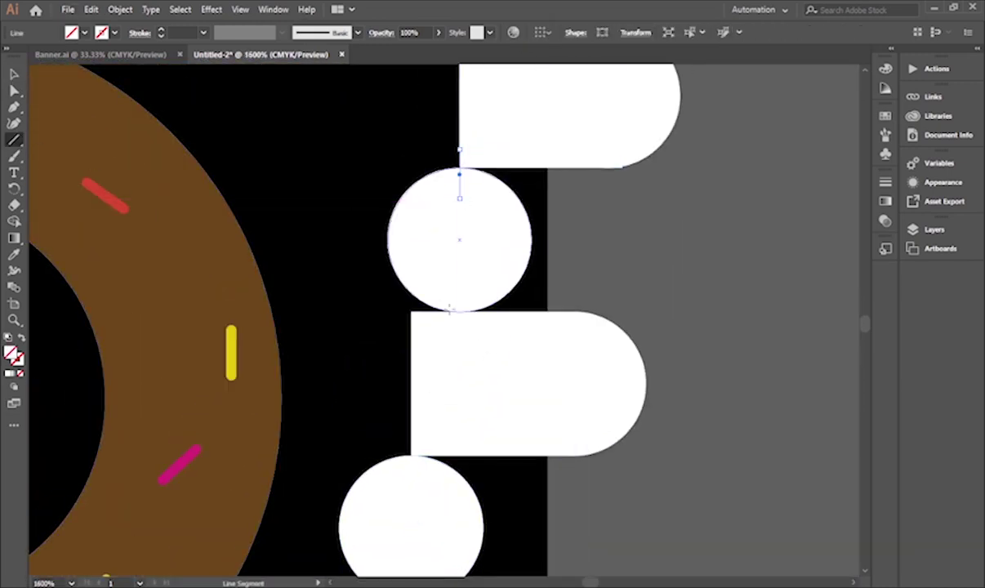
left_click_drag(500, 382, 455, 499)
mouse_move(415, 408)
left_mouse_down()
mouse_move(421, 214)
mouse_move(420, 285)
left_mouse_up()
left_click_drag(486, 324, 503, 202)
key("ctrl+z")
scroll(483, 369, "down", 2)
left_click_drag(494, 147, 477, 302)
key("v")
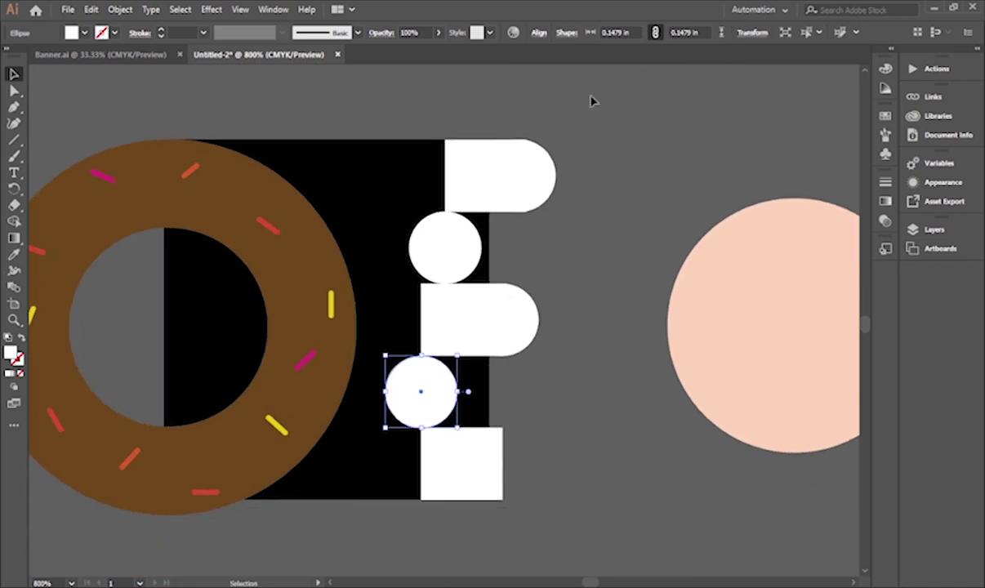
- Divide the black rectangle and all overlapping white strips and circles with Pathfinder, and ungroup the resulting pieces
left_click_drag(591, 101, 409, 549)
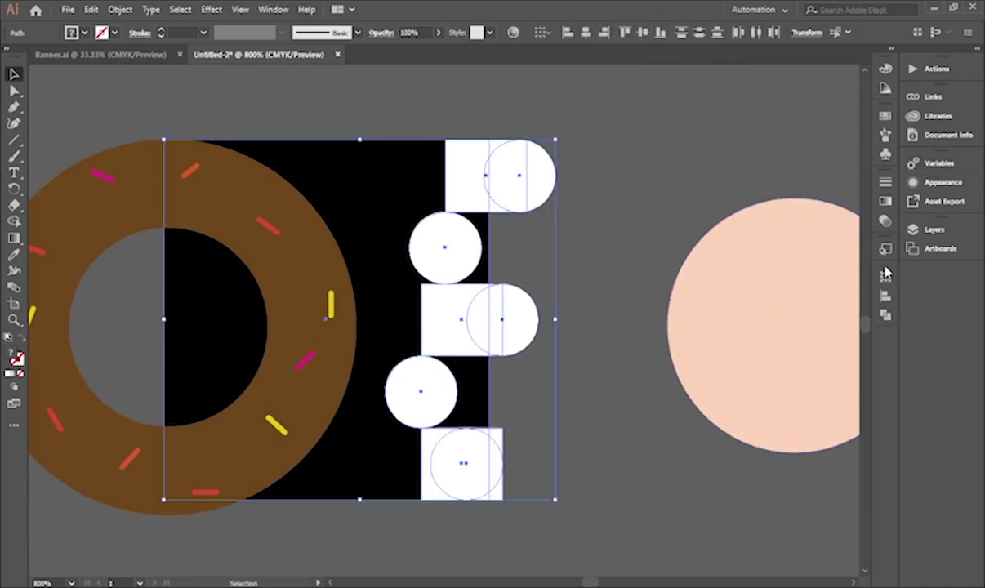
left_click(885, 314)
left_click(699, 341)
left_click(628, 327)
right_click(449, 267)
left_click(523, 368)
left_click(527, 249)
- Delete the white circle between the top and middle strips along with the black remainder beside it
left_click(462, 181)
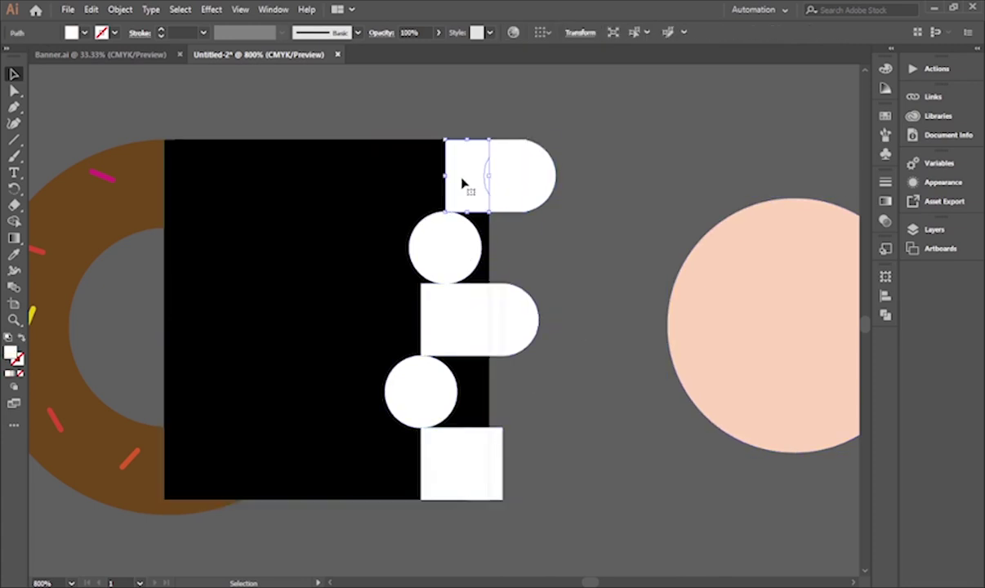
key("Delete")
key("ctrl+z")
scroll(484, 170, "up", 1)
left_click_drag(523, 286, 518, 219)
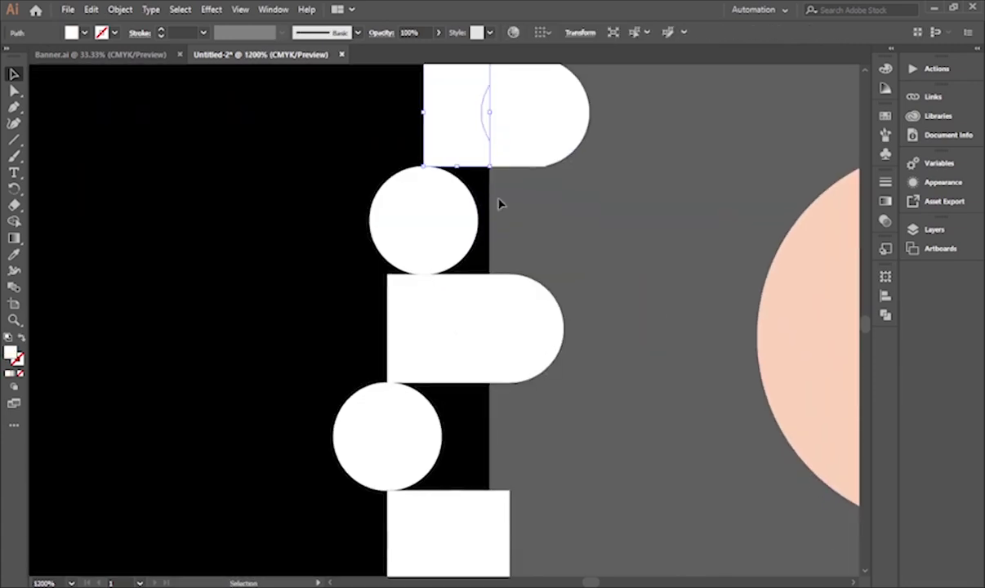
left_click(485, 233)
key("Delete")
left_click(452, 230)
key("Delete")
- Delete the black remainder beside the lower white circle and the corner pieces outside the bottom strip's rounded end
left_click(399, 334)
key("Delete")
key("ctrl+z")
left_click_drag(552, 400, 556, 289)
left_click(471, 323)
key("Delete")
left_click(506, 396)
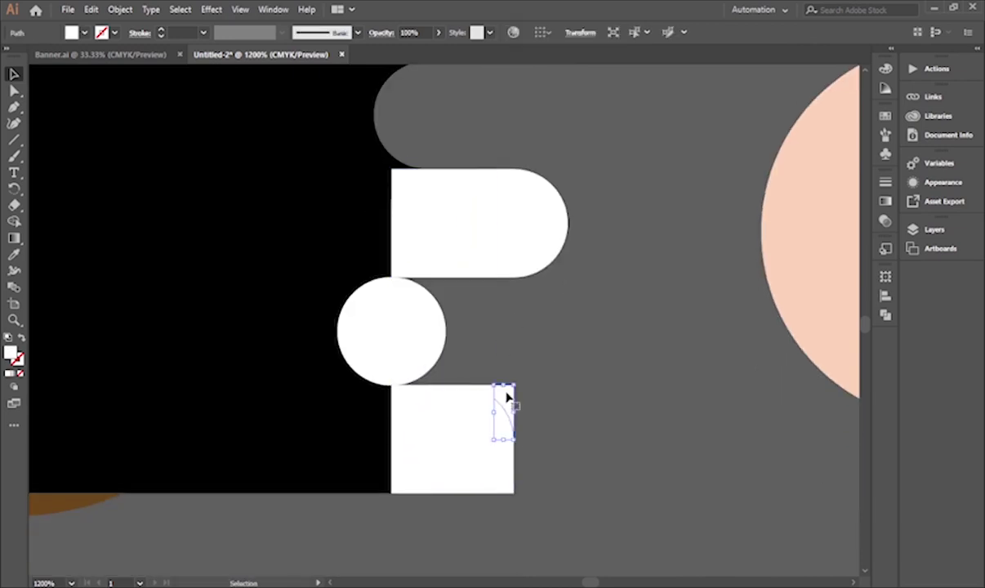
key("Delete")
key("ctrl+minus")
key("ctrl+minus")
left_click_drag(535, 308, 557, 334)
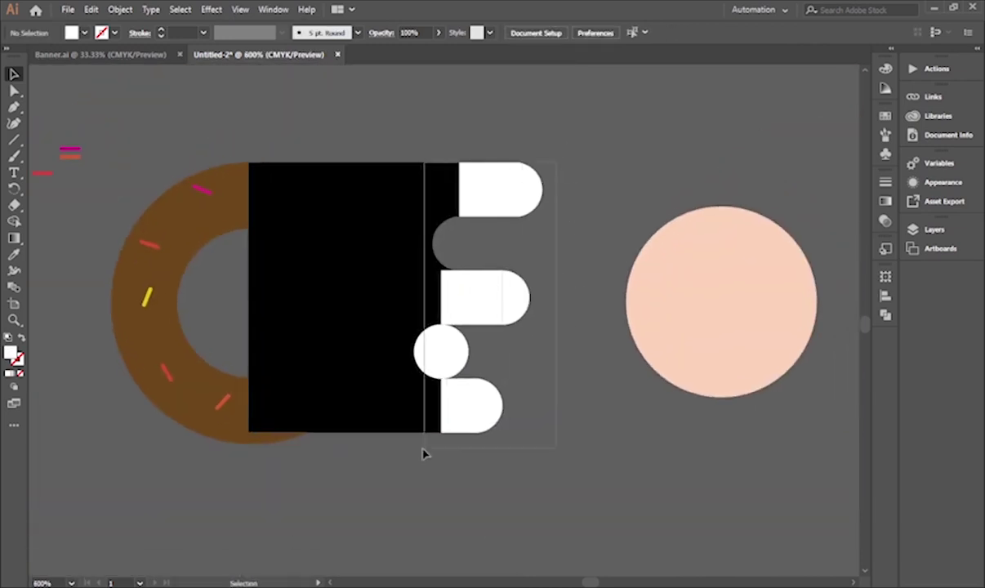
left_click(488, 404)
left_click(886, 315)
left_click(739, 347)
left_click(577, 407)
key("ctrl+z")
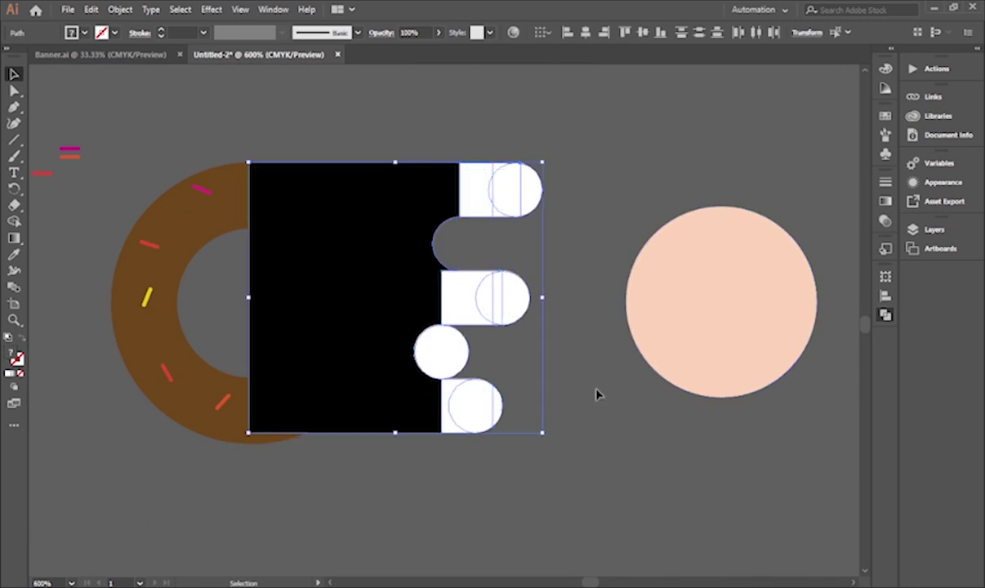
- Delete the lower white circle and unite the black rectangle with the three rounded strips into one white shape
left_click(452, 354)
key("Delete")
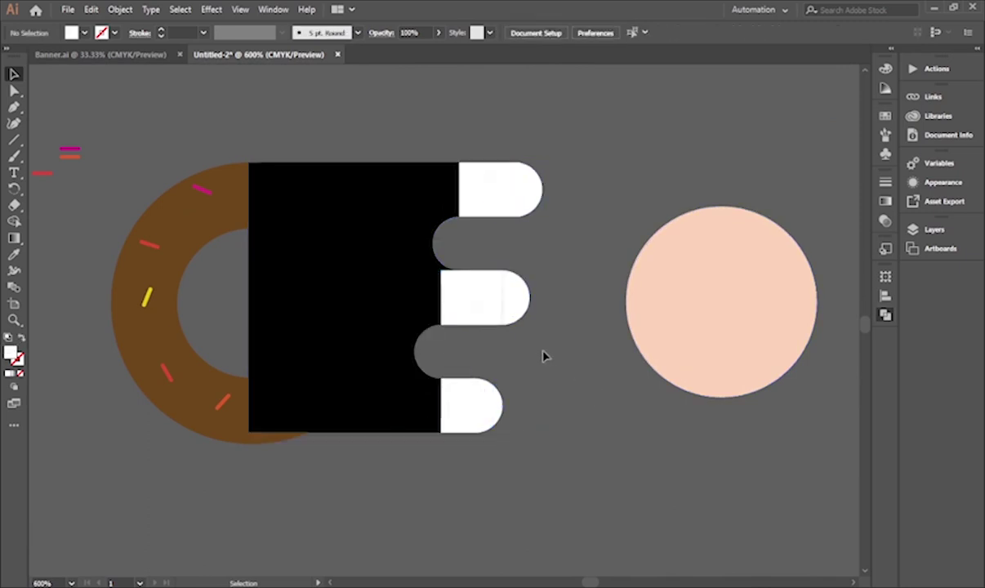
left_click_drag(559, 141, 433, 415)
left_click(886, 316)
left_click(729, 304)
left_click(587, 372)
key("space")
left_click_drag(378, 390, 448, 379)
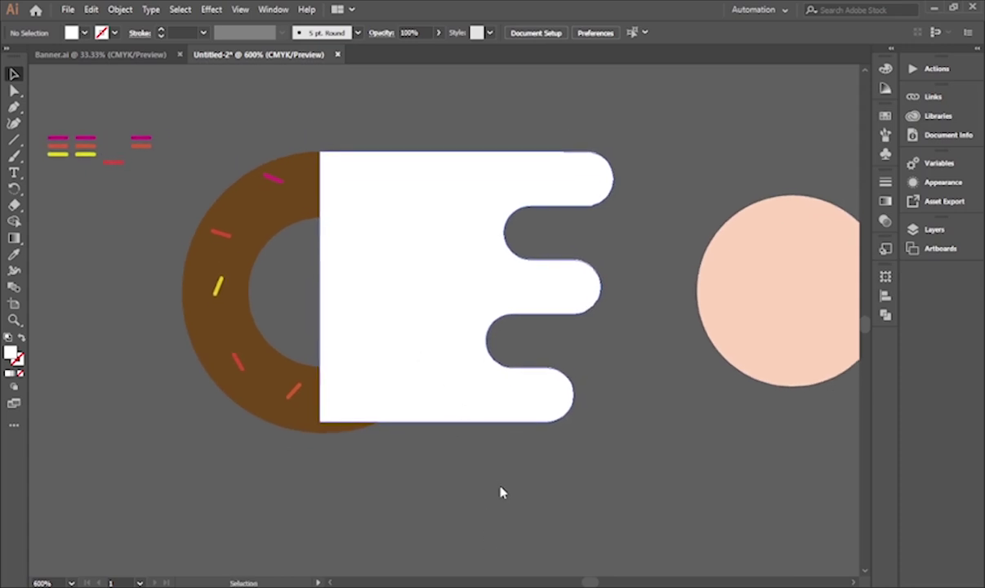
- Stretch the united white shape downward until its lower edge meets the bottom of the donut
left_click(399, 375)
left_click_drag(466, 423, 466, 433)
left_click(499, 495)
key("space")
left_click_drag(331, 420, 336, 438)
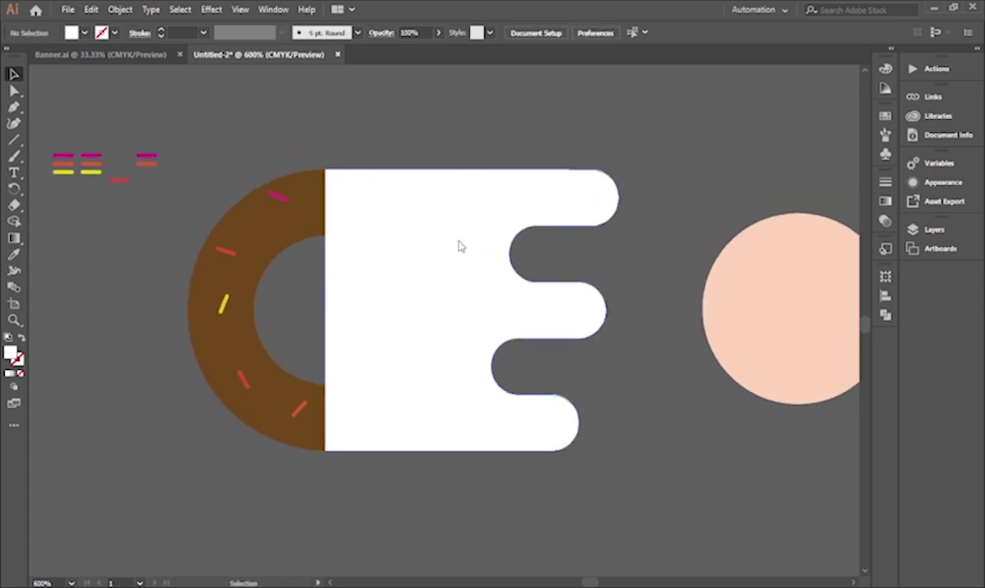
- Send the white drip shape behind the sprinkled donut
left_click(528, 291)
key("ctrl+shift+[")
left_click(683, 547)
key("space")
left_click_drag(583, 471, 629, 507)
left_click(771, 388)
left_click(717, 413)
- Duplicate the donut with its white drip shape, and divide and ungroup the original's overlapping shapes
left_click_drag(323, 147, 530, 358)
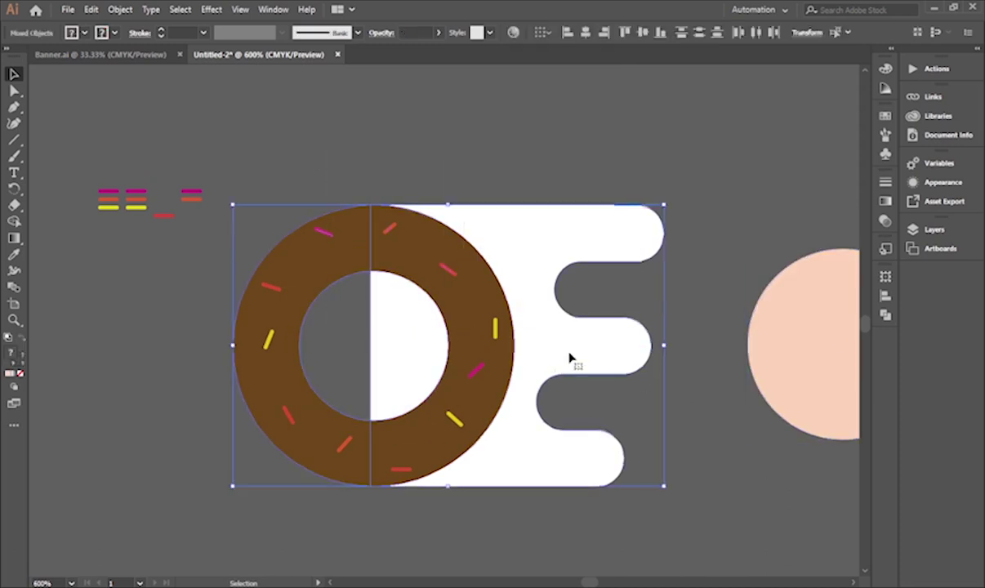
scroll(493, 166, "down", 1)
left_click(729, 353)
key("ctrl+z")
scroll(490, 370, "down", 1)
left_click_drag(489, 367, 138, 422)
scroll(491, 371, "down", 1)
scroll(485, 371, "up", 1)
left_click_drag(666, 213, 441, 457)
left_click_drag(631, 226, 398, 459)
left_click(885, 315)
key("ctrl+shift+g")
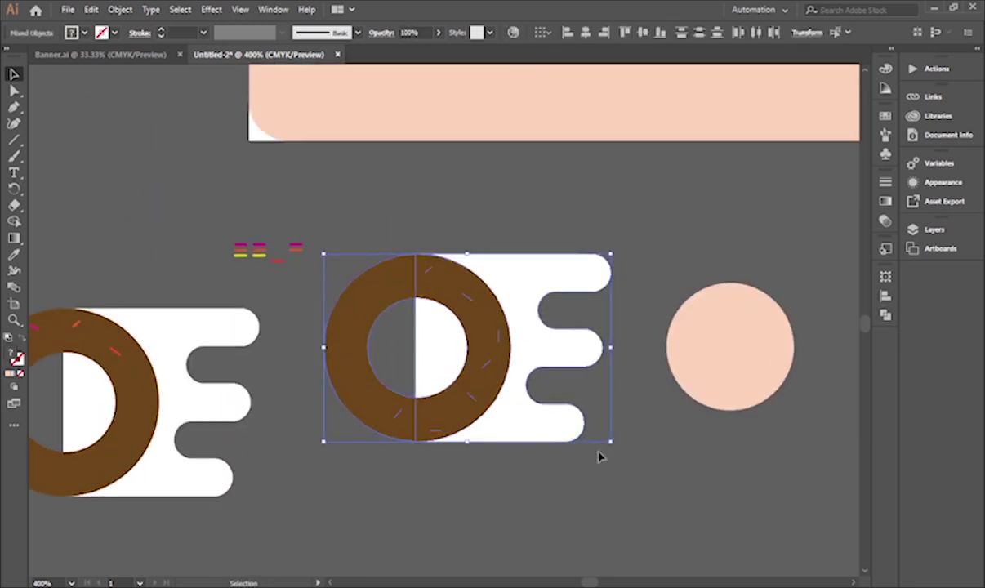
left_click(600, 457)
- Try deleting the white piece in the divided donut's hole, and undo back to the single undivided donut
left_click(431, 356)
key("Delete")
left_click(204, 410)
left_click_drag(222, 506, 442, 455)
key("ctrl+z")
key("ctrl+z")
key("ctrl+z")
left_click_drag(687, 415, 620, 425)
left_click(691, 385)
left_click(542, 254)
key("ctrl+z")
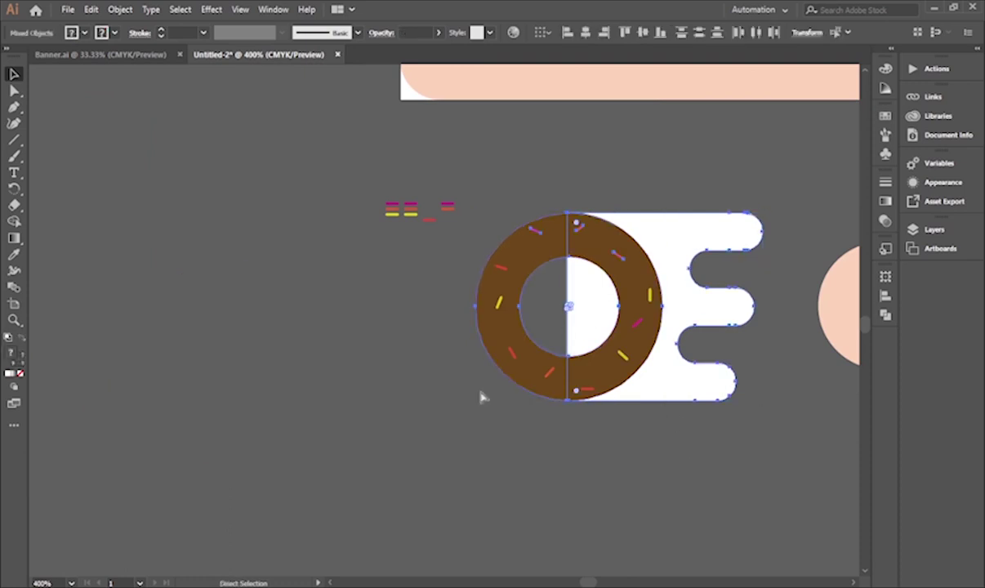
- Place a copy of the sprinkled donut and white drip shape beside the original, and divide and ungroup the original's shapes
scroll(719, 186, "right", 1)
left_click(648, 457)
left_click_drag(649, 457, 752, 505)
left_click_drag(780, 229, 493, 441)
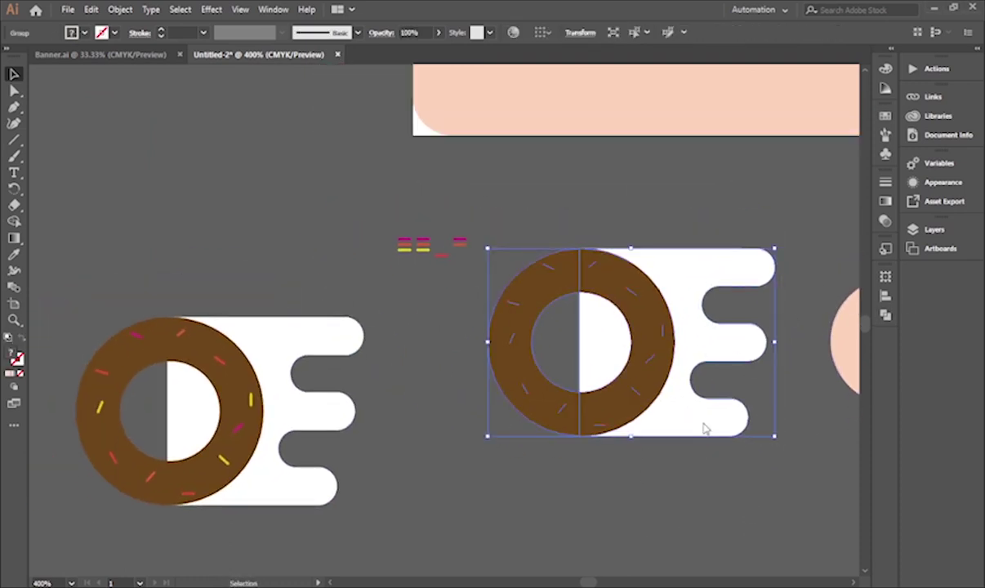
key("ctrl+shift+g")
- Delete the white piece inside the divided donut's hole and the uncut white drip shape behind the sprinkled copy
left_click(613, 359)
key("Delete")
left_click_drag(638, 534, 676, 519)
left_click(365, 328)
key("Delete")
- Move the trimmed white drip shape from the divided donut against the right side of the sprinkled donut
left_click_drag(563, 383, 602, 389)
left_click_drag(360, 469, 360, 469)
scroll(457, 392, "up", 2)
scroll(512, 352, "down", 1)
scroll(522, 357, "up", 4)
scroll(526, 363, "down", 5)
left_click_drag(528, 365, 496, 394)
left_click(511, 495)
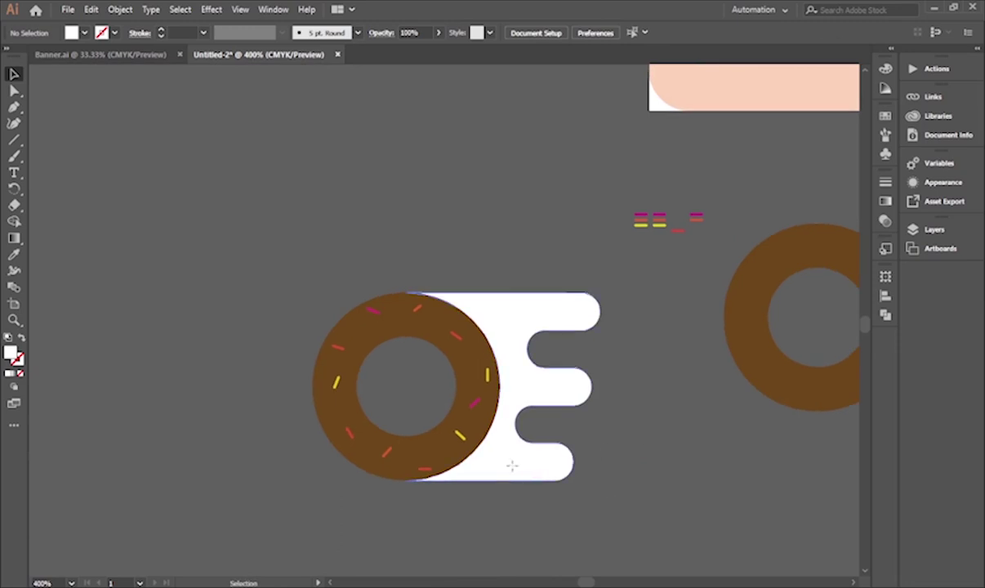
- Fill the white drip shape with the donut's brown sampled by the Eyedropper
left_click(447, 437)
key("v")
left_click(386, 251)
scroll(386, 250, "up", 3)
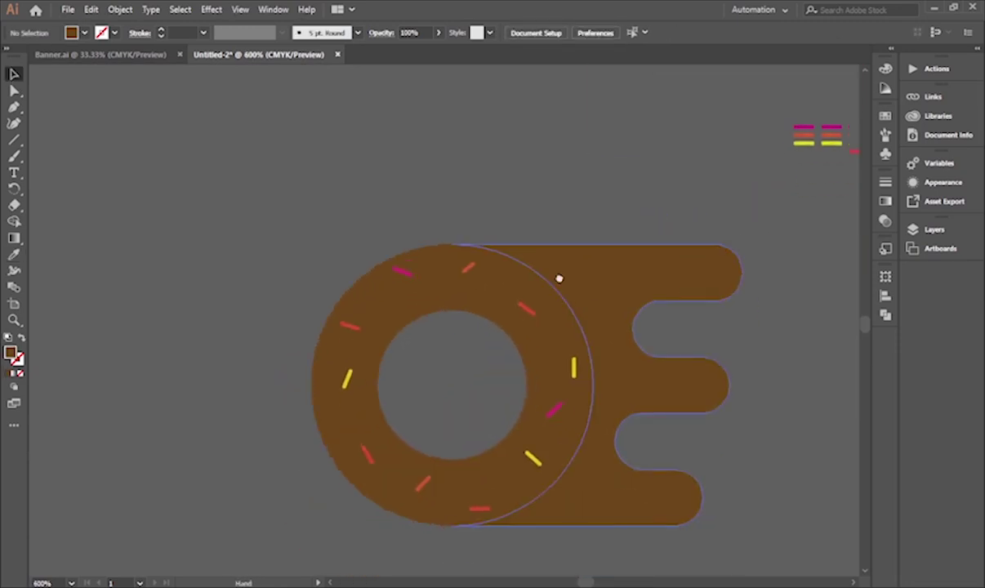
left_click_drag(513, 310, 609, 297)
- Copy yellow, red and magenta sprinkles from the donut across the brown drip shape and its three rounded strips
left_click_drag(276, 476, 486, 513)
left_click_drag(523, 321, 553, 401)
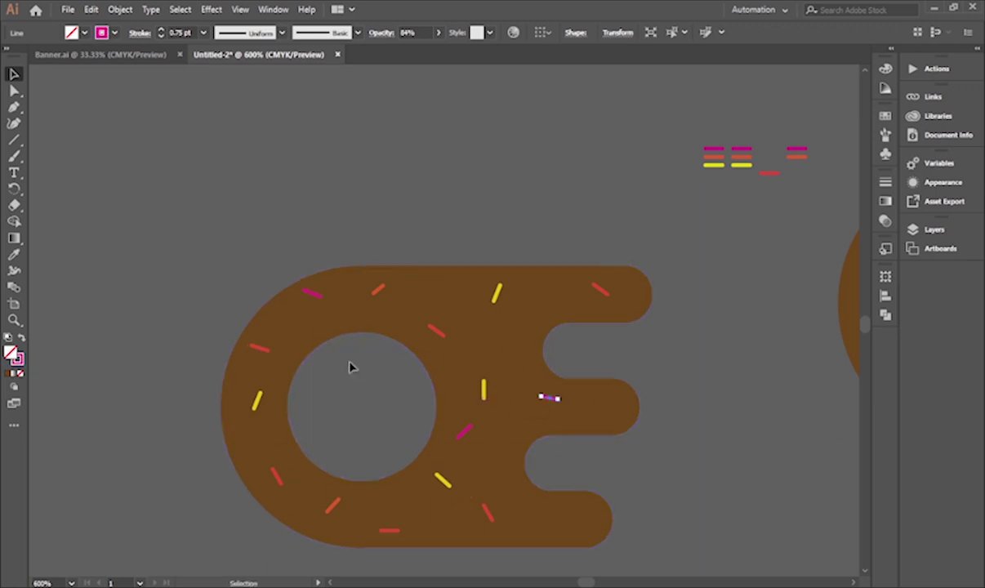
left_click_drag(463, 430, 604, 410)
left_click_drag(312, 292, 542, 299)
left_click_drag(700, 445, 556, 408)
scroll(556, 408, "down", 1)
left_click_drag(556, 409, 448, 416)
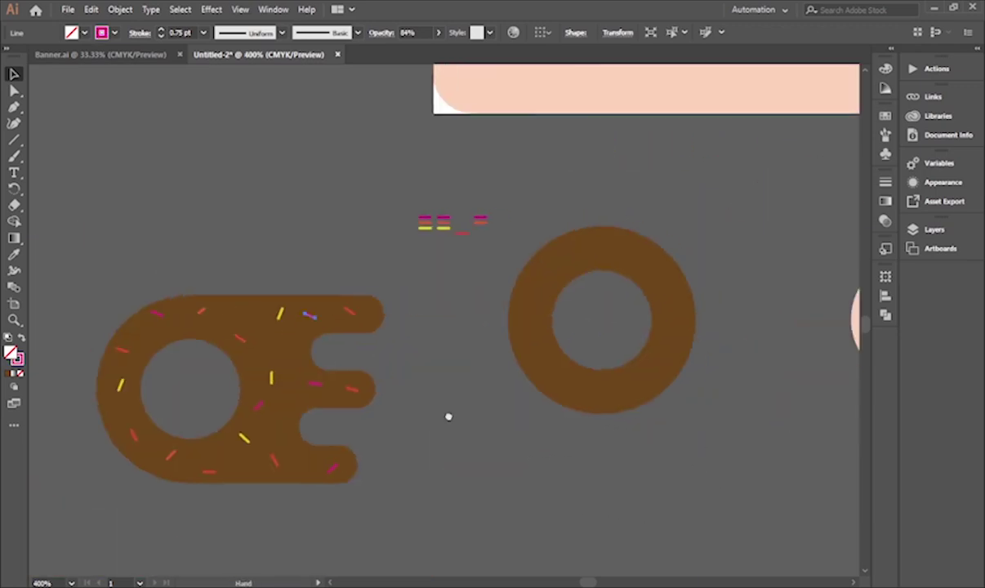
- Place two overlapping 0.4098 in peach circles above the donut, one offset slightly to the right of the other
scroll(449, 417, "down", 1)
left_click(480, 437)
left_click_drag(265, 437, 304, 289)
left_click_drag(244, 303, 400, 235)
scroll(386, 260, "up", 2)
left_click_drag(461, 237, 464, 166)
key("ctrl+z")
key("ctrl+z")
left_click_drag(447, 131, 366, 425)
left_click_drag(442, 505, 427, 488)
left_click_drag(384, 455, 399, 222)
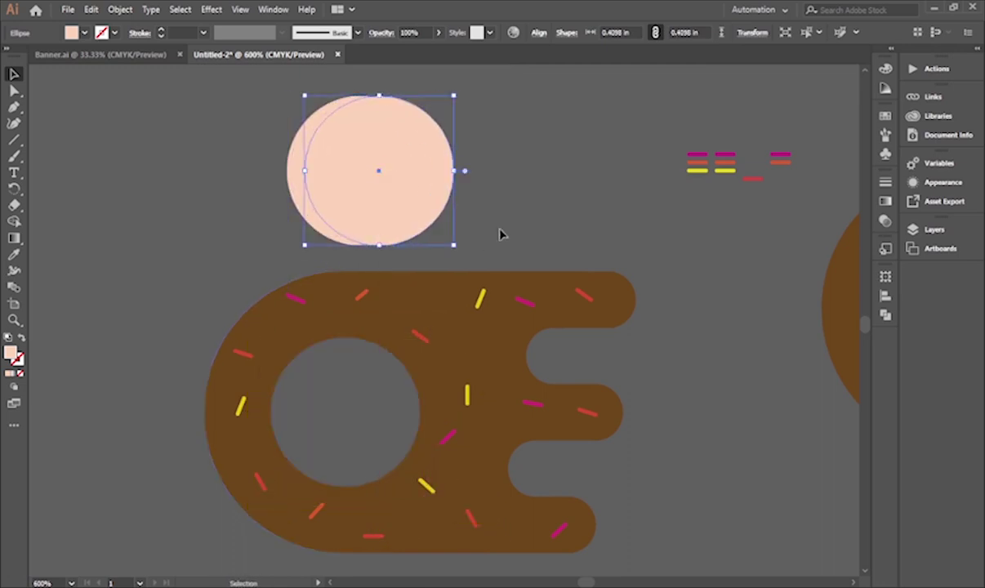
- Divide the two overlapping peach circles, ungroup the pieces and delete everything except the left crescent
left_click_drag(503, 117, 301, 240)
left_click_drag(627, 164, 623, 165)
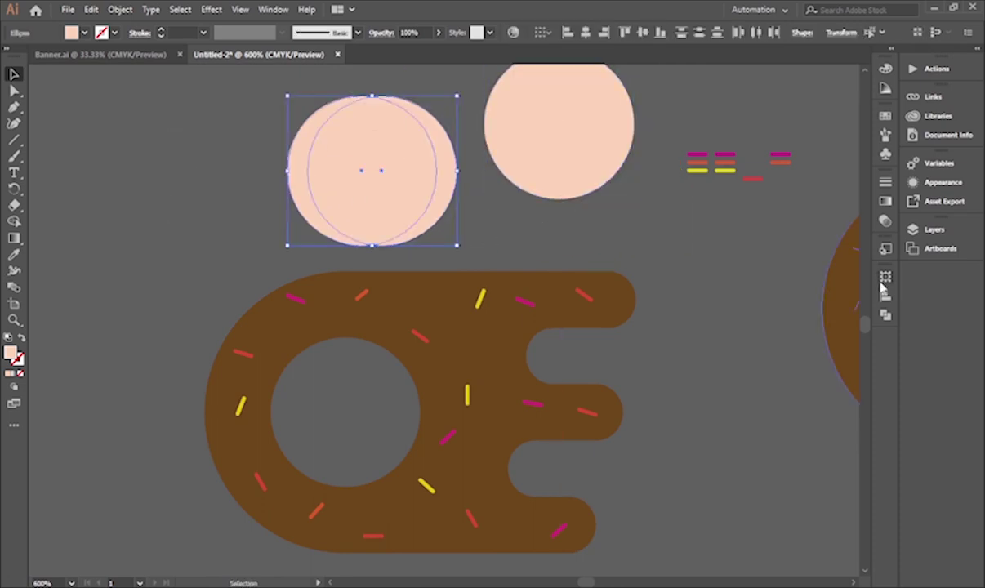
left_click_drag(474, 222, 404, 198)
key("Delete")
key("ctrl+z")
key("ctrl+shift+g")
left_click_drag(465, 214, 410, 210)
key("Delete")
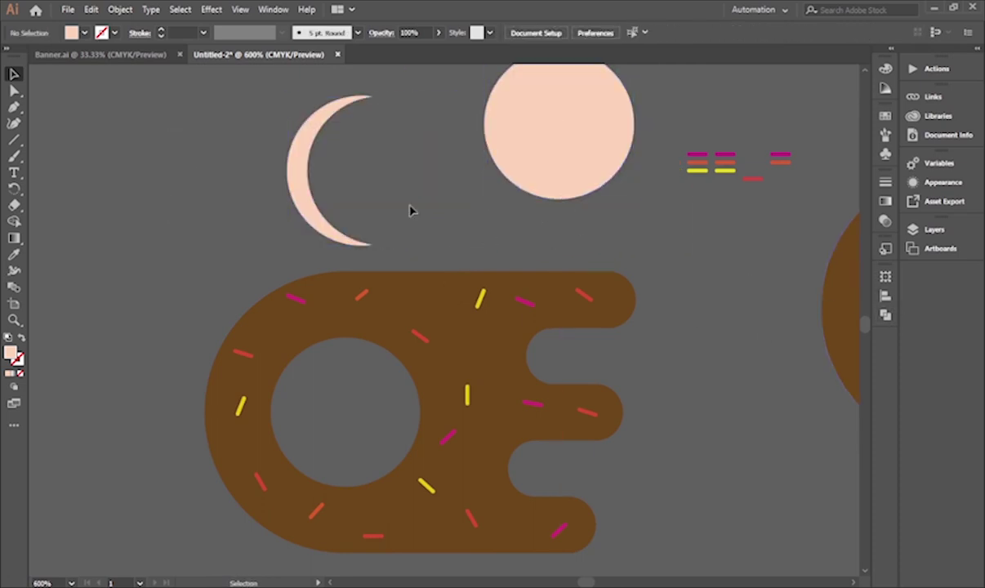
- Fit the peach crescent inside the donut's hole along its left edge
mouse_move(289, 454)
left_mouse_down()
mouse_move(286, 434)
mouse_move(288, 465)
left_mouse_up()
scroll(294, 425, "up", 2)
left_click(76, 201)
scroll(76, 202, "up", 1)
scroll(192, 327, "down", 4)
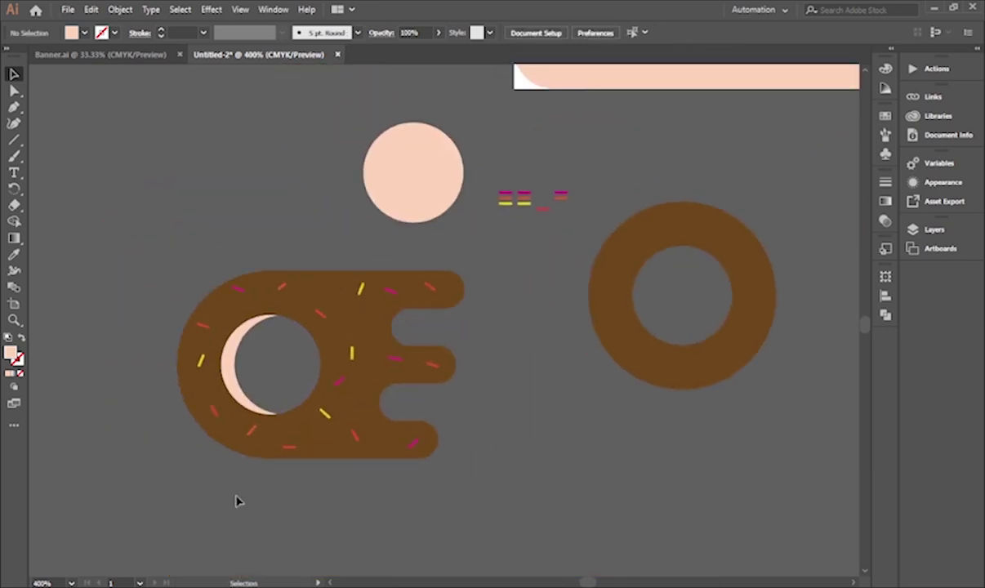
- Place a peach circle in the donut's hole and a 0.7714 in enlarged copy behind the donut, nudged slightly left
left_click_drag(238, 501, 329, 519)
left_click_drag(493, 267, 362, 383)
left_click_drag(413, 435, 457, 473)
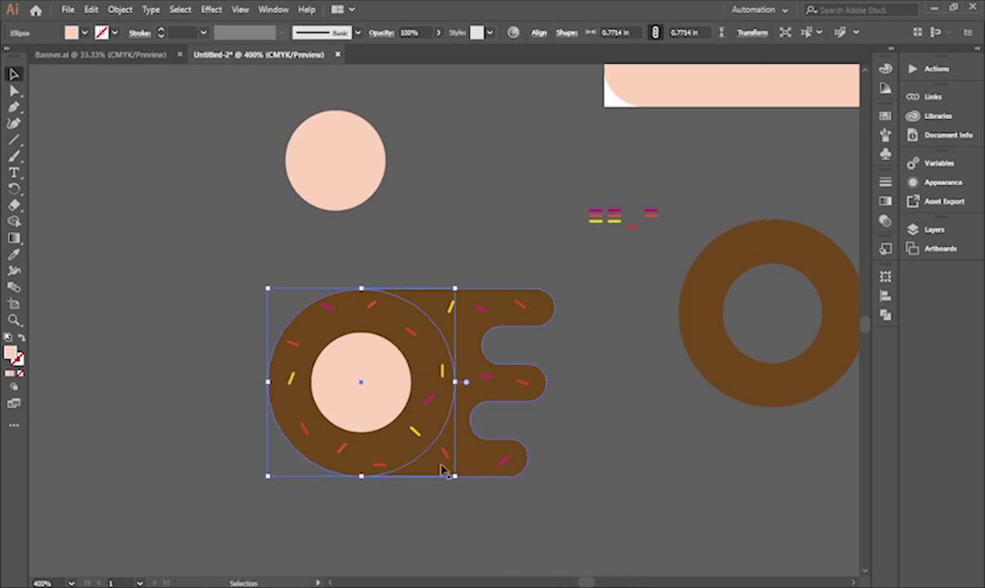
key("Left")
key("Left")
key("Left")
key("Left")
key("Left")
key("Left")
- Cut a large crescent from the donut-sized peach circle by dividing the overlapping circles, ungrouping and deleting the leftover pieces
left_click(398, 514)
left_click_drag(378, 396, 246, 277)
left_click_drag(480, 402, 399, 391)
left_click_drag(444, 428, 490, 469)
left_click_drag(374, 411, 443, 419)
left_click(534, 505)
key("ctrl+z")
key("Delete")
left_click_drag(476, 380, 189, 260)
left_click_drag(191, 260, 221, 318)
left_click_drag(136, 210, 293, 453)
key("ctrl+shift+g")
left_click(371, 447)
left_click_drag(378, 217, 290, 326)
key("Delete")
- Position the large peach crescent along the donut's outer left edge
left_click_drag(466, 464, 466, 464)
left_click_drag(604, 539, 533, 489)
left_click(694, 551)
scroll(411, 416, "up", 3)
left_click_drag(333, 387, 344, 387)
scroll(375, 374, "down", 3)
left_click_drag(439, 514, 326, 519)
scroll(574, 323, "up", 1)
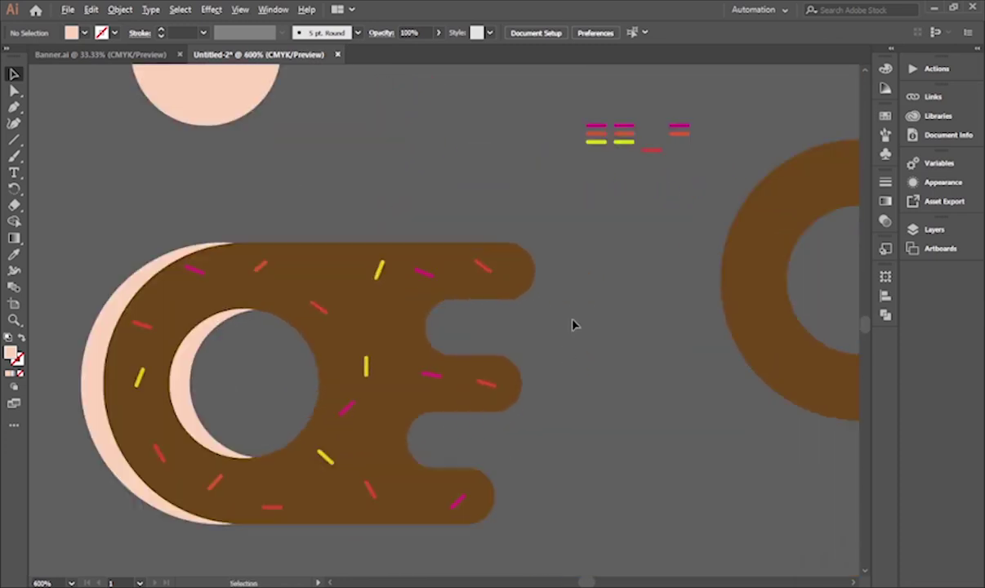
- Make two copies of the sprinkled brown drip shape, stacked one above the other over the donut artwork
scroll(574, 324, "down", 4)
scroll(574, 323, "up", 1)
left_click(546, 340)
left_click_drag(570, 352, 502, 384)
scroll(478, 348, "up", 1)
scroll(419, 400, "down", 3)
scroll(436, 393, "up", 5)
left_click_drag(495, 321, 368, 559)
left_click(477, 410)
left_click_drag(393, 295, 409, 171)
scroll(412, 173, "down", 3)
left_click_drag(414, 178, 326, 316)
left_click_drag(325, 318, 327, 394)
scroll(296, 367, "up", 1)
scroll(300, 372, "down", 1)
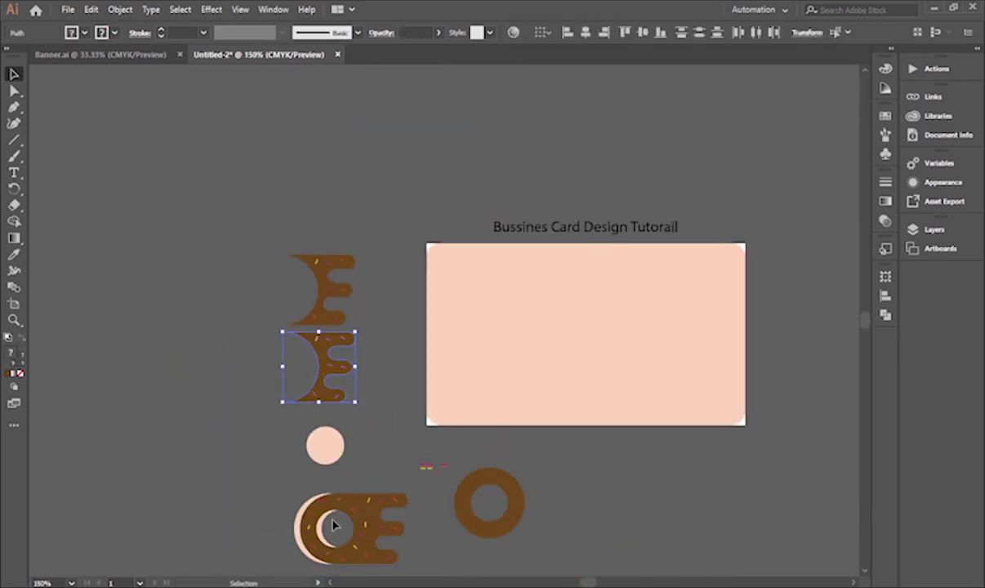
- Group the donut, drips and crescents and place the group in the upper left area of the peach business card
scroll(392, 525, "down", 2)
left_click_drag(386, 496, 543, 278)
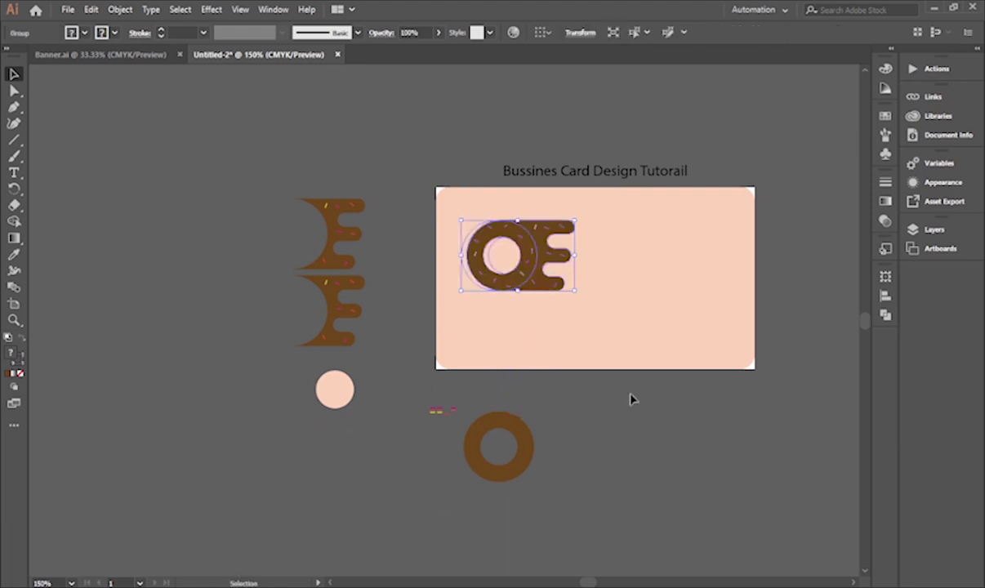
left_click(630, 398)
scroll(586, 303, "up", 2)
scroll(549, 371, "up", 2)
scroll(550, 371, "down", 4)
left_click(384, 333)
scroll(384, 379, "up", 1)
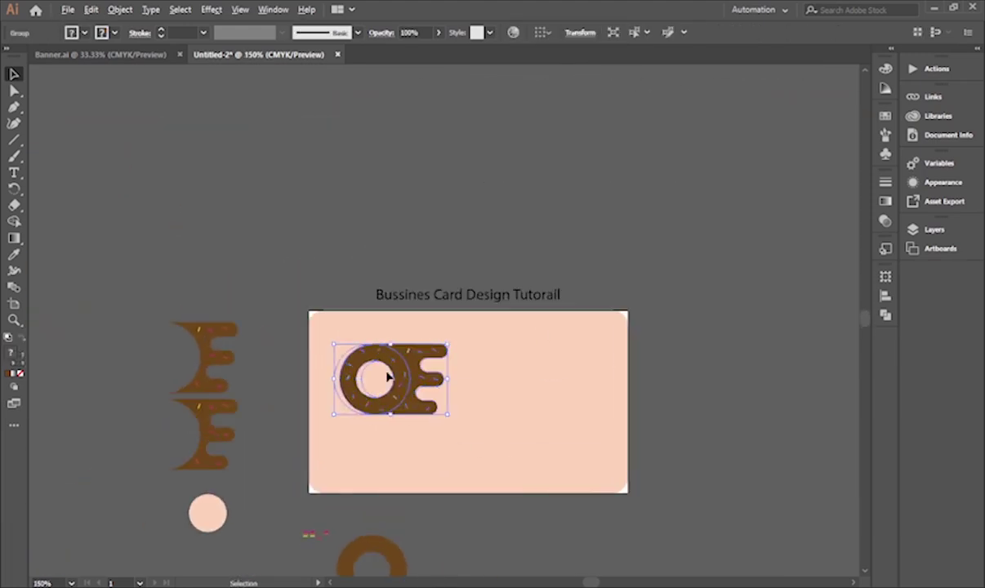
scroll(412, 392, "up", 2)
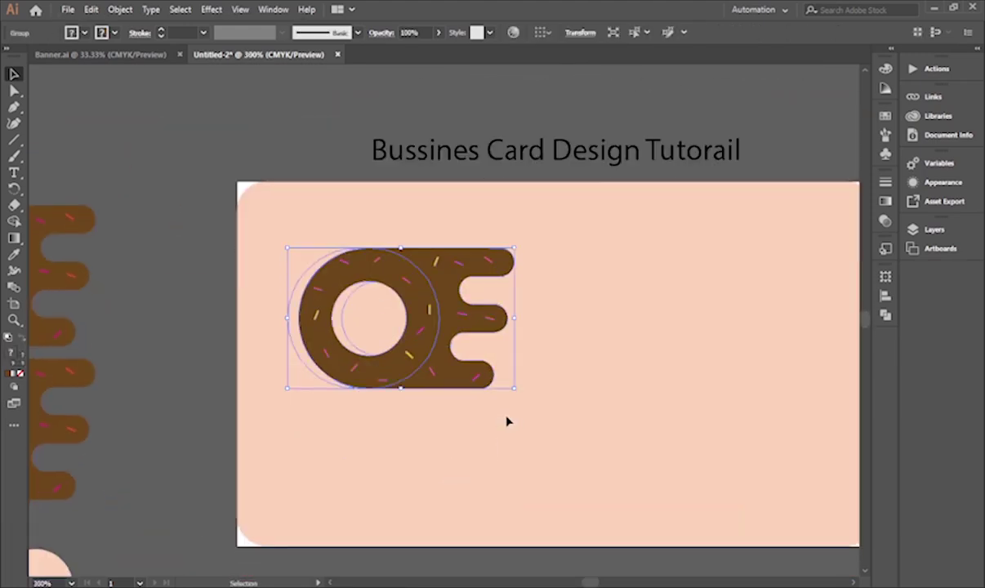
- Check the donut's peach crescent on the card, then undo the placement of the donut artwork
left_click(834, 123)
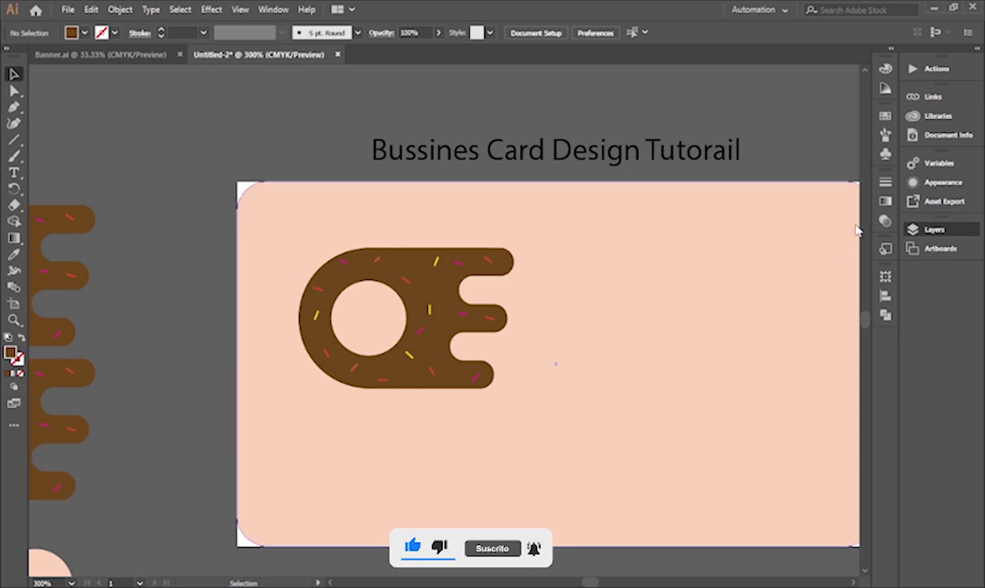
left_click(841, 252)
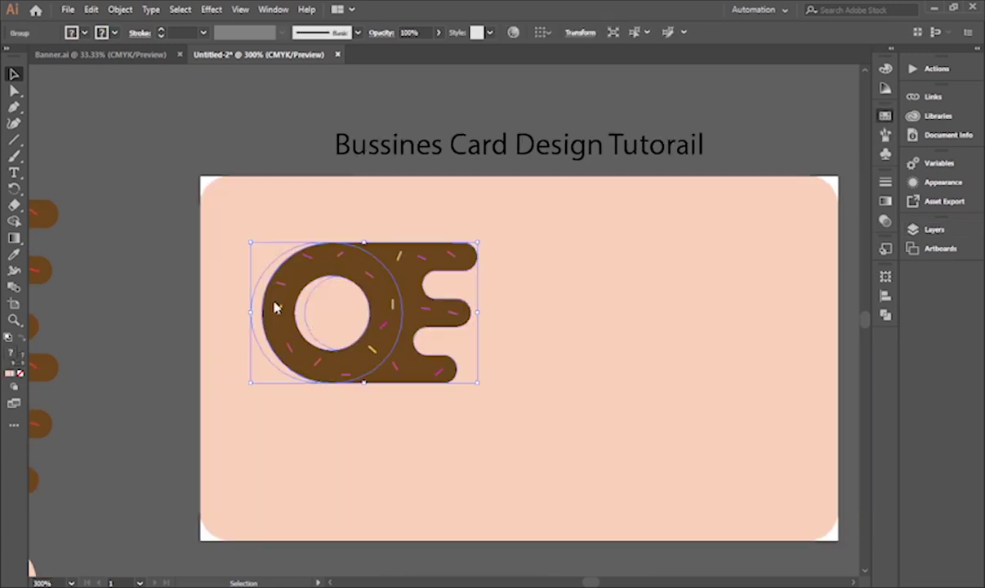
left_click(326, 419)
left_click(257, 318)
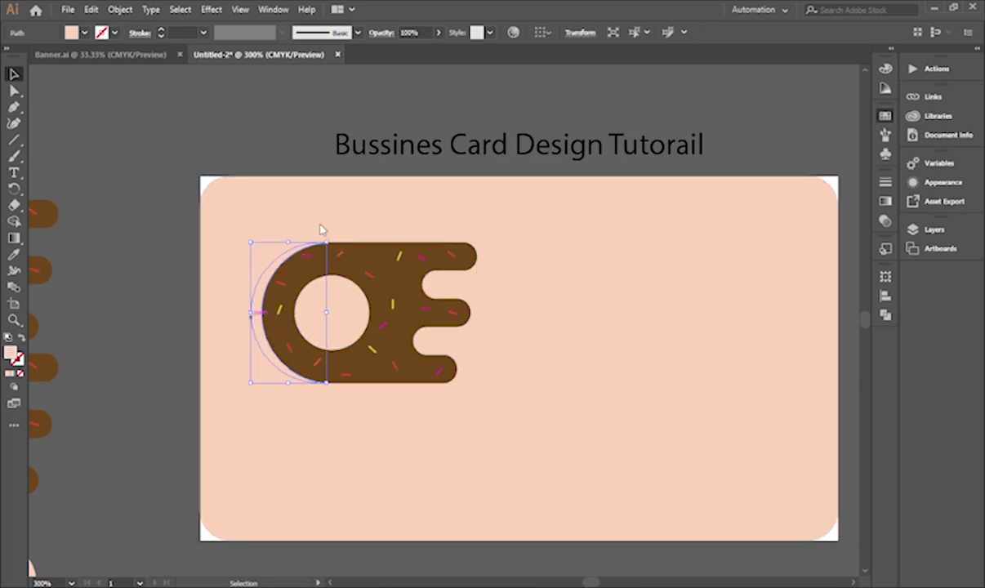
left_click_drag(448, 321, 466, 352)
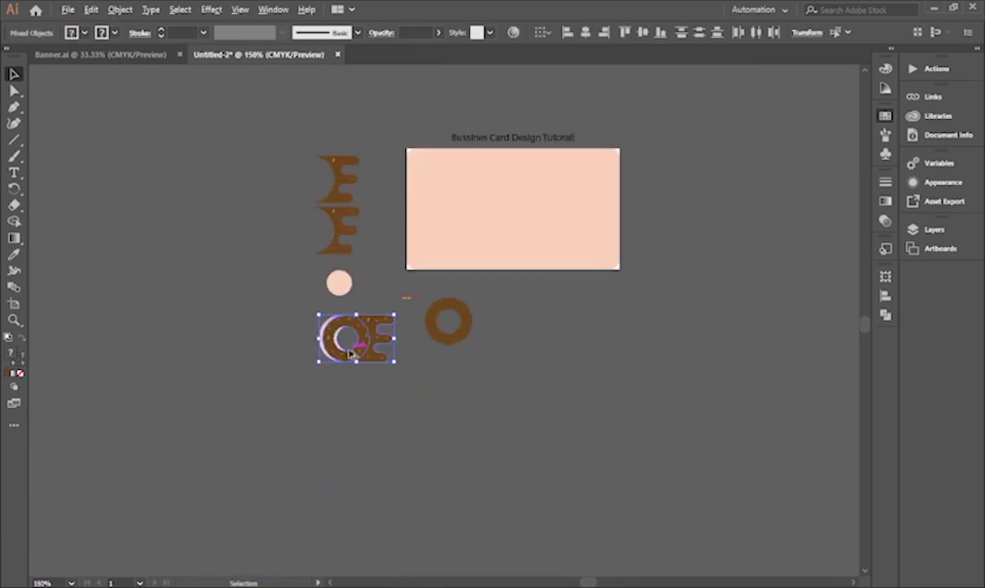
scroll(351, 354, "up", 3)
left_click(419, 448)
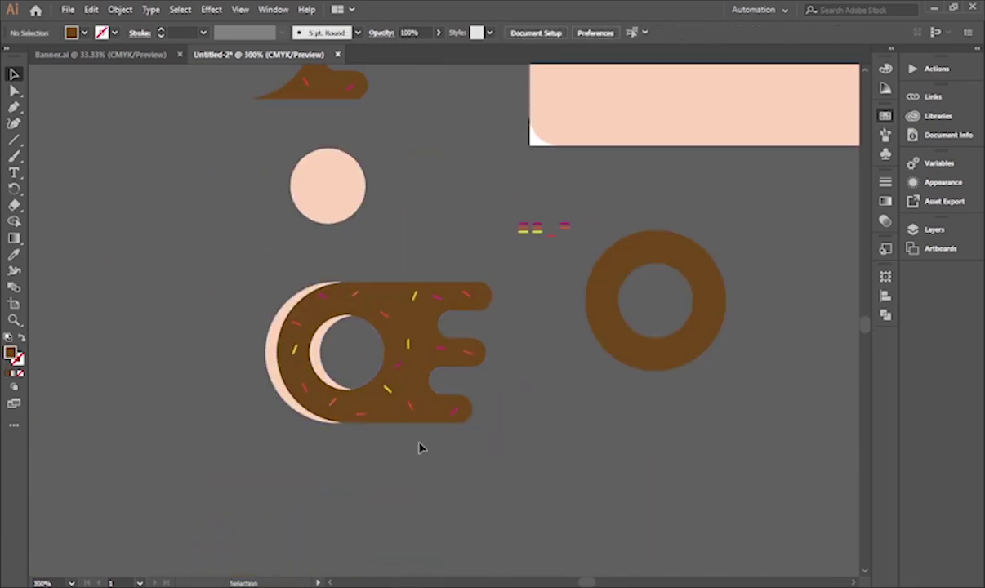
- Try shifting the brown drip shape left under the donut and moving the large peach crescent to the right behind the artwork
left_click_drag(436, 360, 393, 360)
left_click(433, 451)
scroll(338, 334, "up", 1)
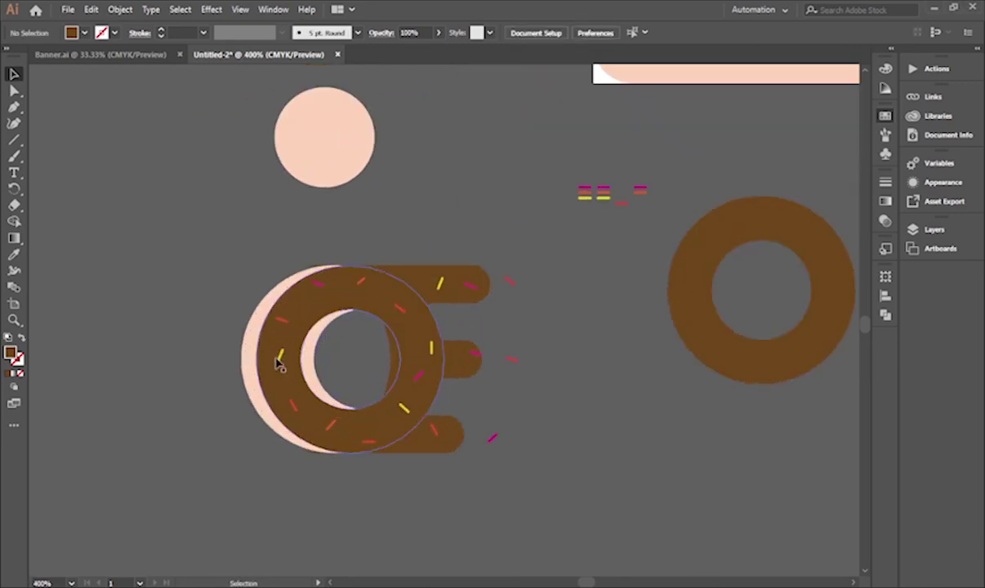
left_click(334, 295)
key("F2")
left_click_drag(330, 375, 445, 375)
key("ctrl+shift+bracketleft")
left_click(627, 429)
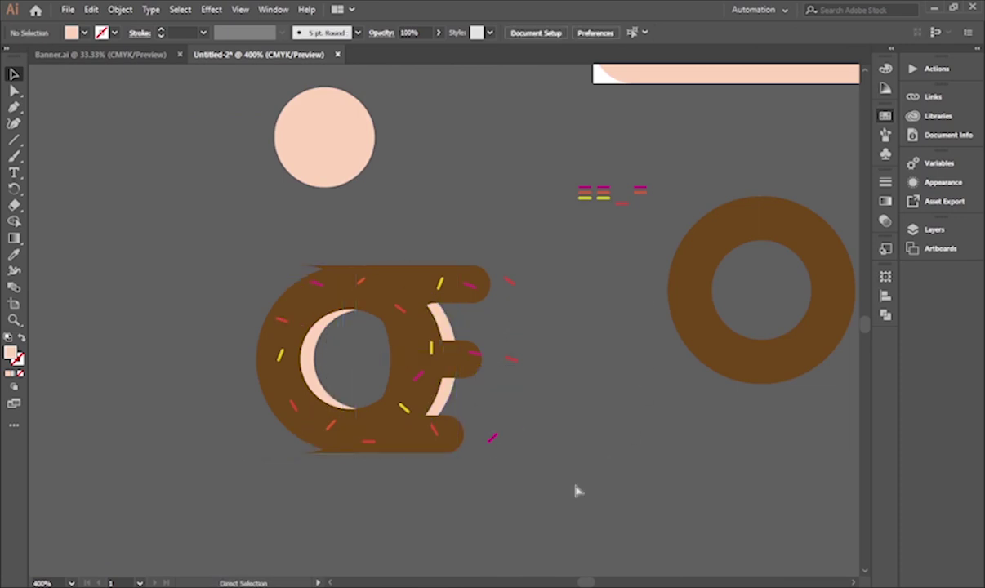
- Undo the edits back to the uncut large peach circle and move that circle right, behind the drips
key("ctrl+z")
key("ctrl+z")
key("ctrl+z")
key("ctrl+z")
key("ctrl+z")
key("ctrl+z")
key("ctrl+z")
key("ctrl+z")
key("ctrl+z")
key("ctrl+z")
left_click_drag(267, 409, 337, 409)
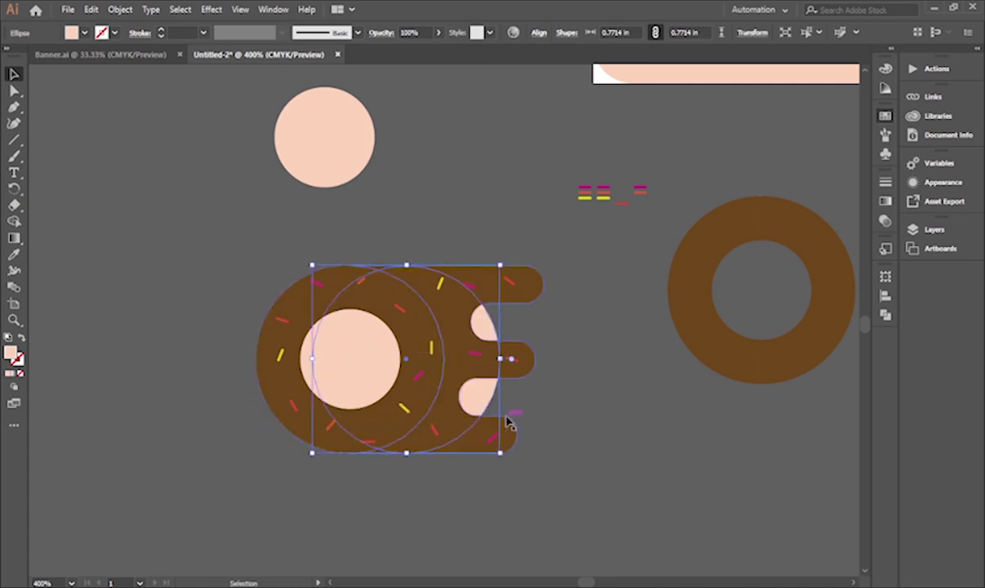
- Move the drip shape's two left end anchor points inward and shift the whole drip shape left over the donut
left_click(507, 425)
key("a")
left_click(350, 265)
left_click(350, 453, "shift")
left_click_drag(349, 454, 372, 453)
key("v")
left_click_drag(464, 431, 420, 431)
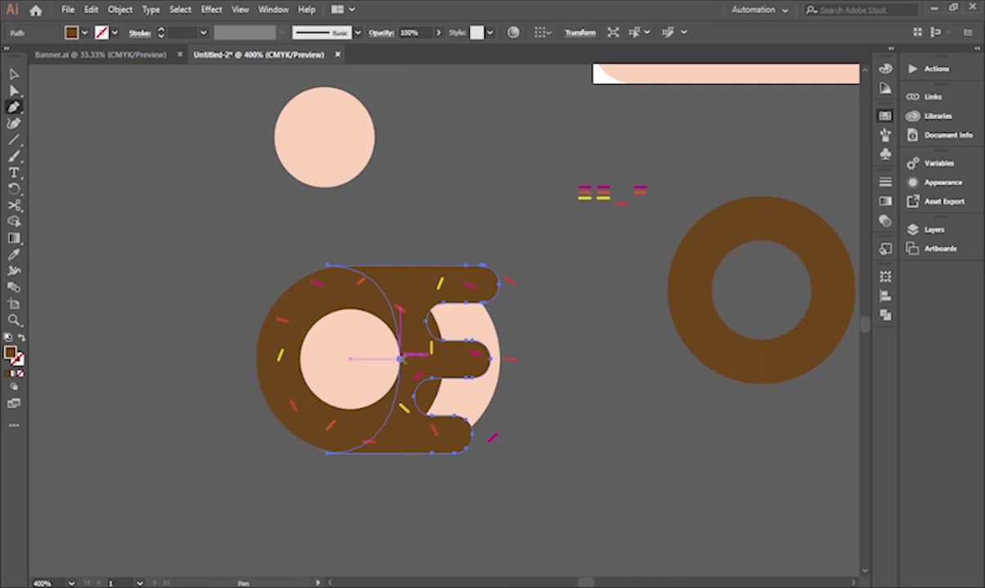
- Try moving the middle anchor point of the drip shape's inner curve and pulling the shape away, undoing both changes
key("a")
left_click_drag(400, 360, 410, 361)
key("ctrl+z")
scroll(416, 366, "up", 1)
left_click_drag(458, 457, 611, 489)
key("ctrl+z")
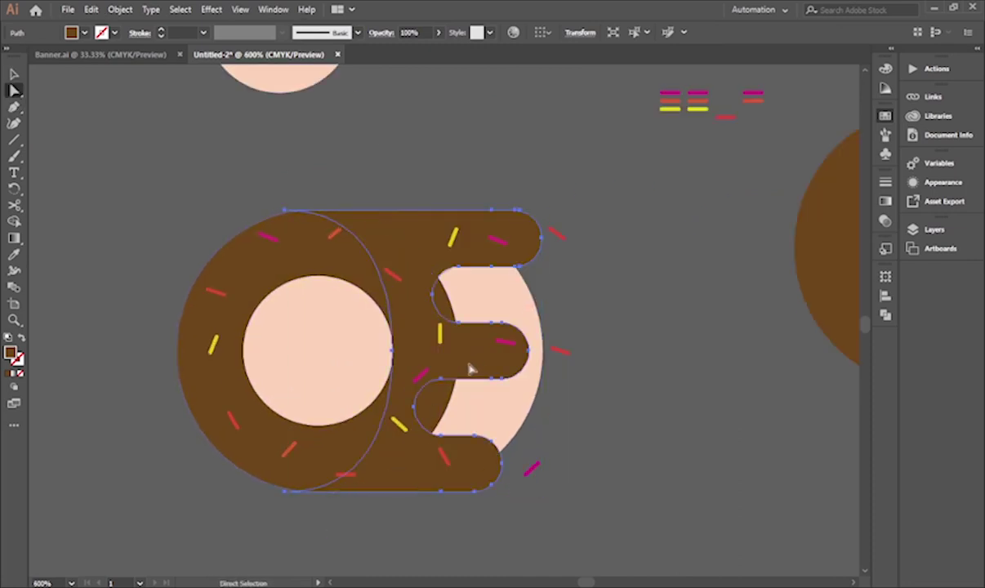
- Pull the drip shape clear of the donut and work on the middle of its inner curve with the Pen tool
left_click_drag(463, 373, 665, 374)
left_click(663, 349)
key("a")
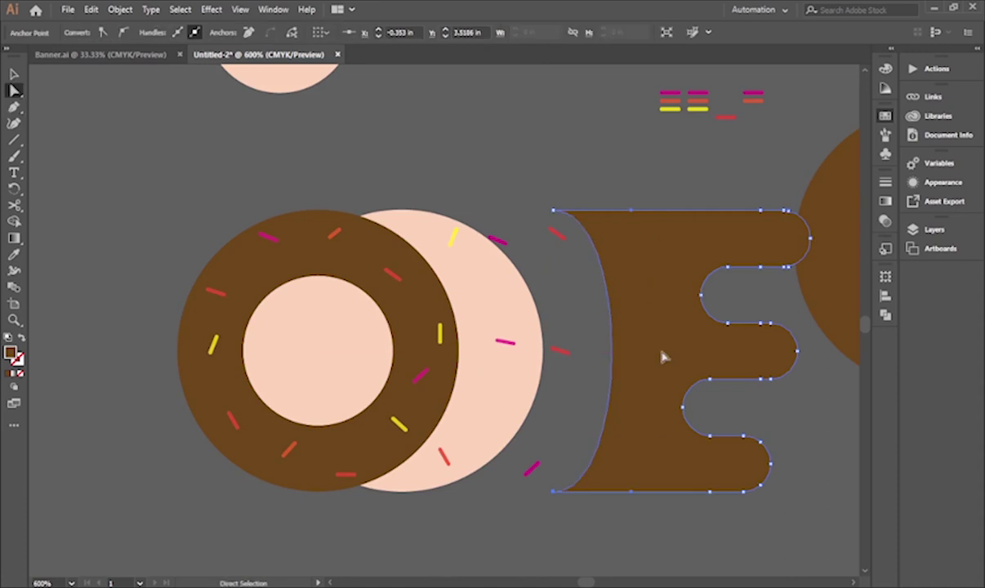
left_click(618, 357)
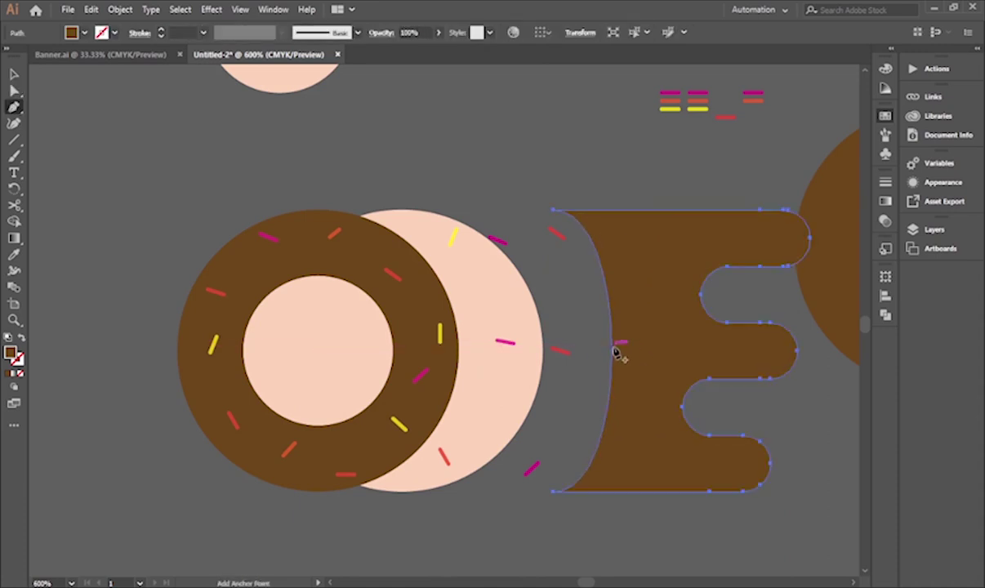
key("a")
- Move the drip shape back against the donut, over the large peach circle
left_click_drag(617, 353, 430, 351)
left_click(674, 450)
left_click_drag(611, 450, 713, 467)
left_click_drag(569, 480, 598, 484)
left_click(576, 430)
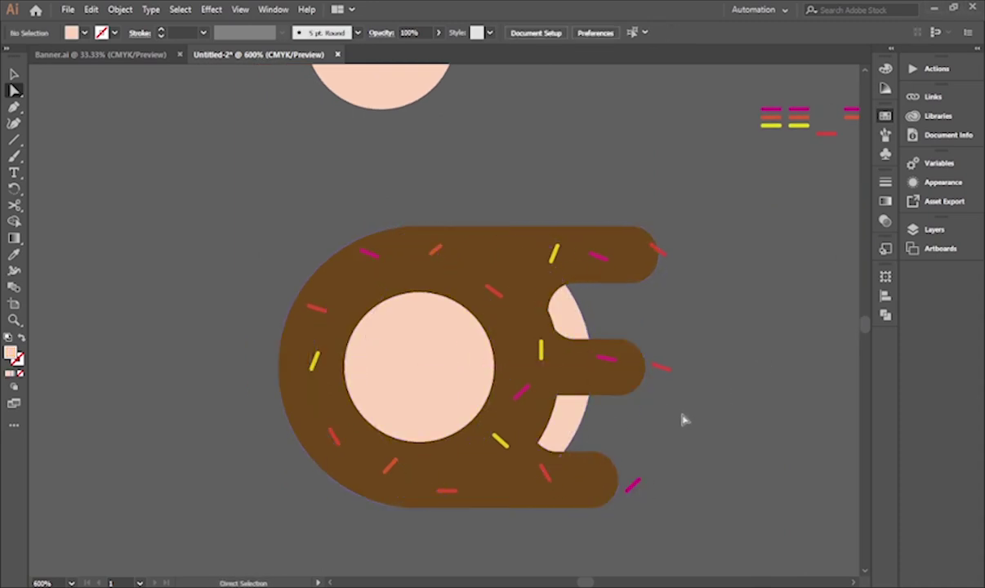
- Move the brown drip shape off the donut to the empty area on its left
scroll(684, 420, "down", 2)
scroll(655, 422, "up", 2)
scroll(545, 436, "down", 2)
left_click_drag(559, 454, 327, 426)
left_click_drag(396, 482, 468, 501)
left_click(467, 501)
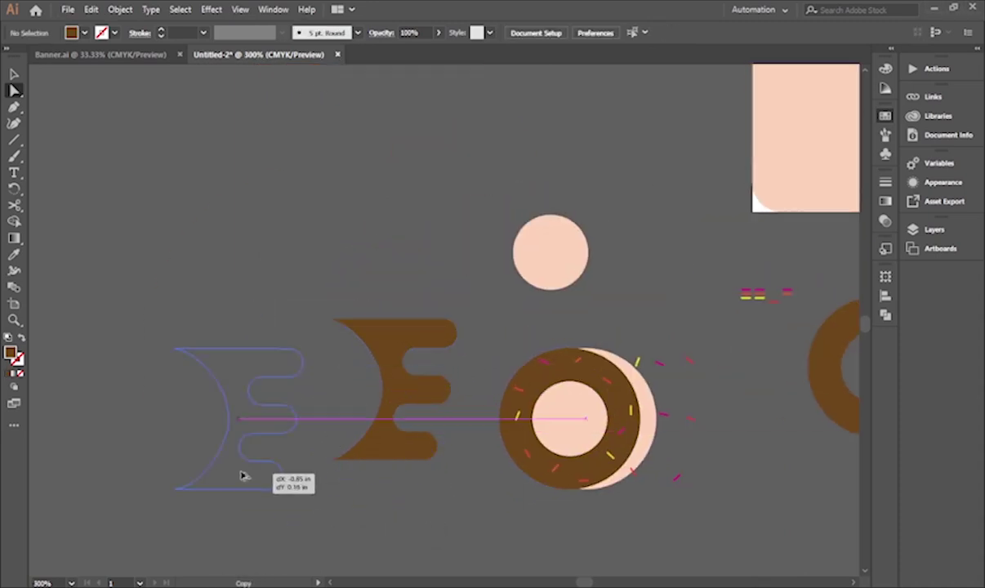
- Copy the brown drip shape and scale the copy down, placing it over the original's lower end
left_click_drag(278, 491, 232, 475)
left_click_drag(426, 450, 400, 469)
scroll(441, 481, "left", 3)
left_click_drag(480, 462, 478, 459)
left_click_drag(473, 460, 574, 462)
left_click_drag(519, 428, 373, 551)
left_click(501, 504)
left_click_drag(501, 503, 545, 476)
left_click_drag(436, 500, 449, 499)
- Try selecting the small drip copy's two left end anchors together with its inner curve for reshaping
key("a")
left_click(396, 441)
left_click(394, 539, "shift")
left_click(435, 497, "shift")
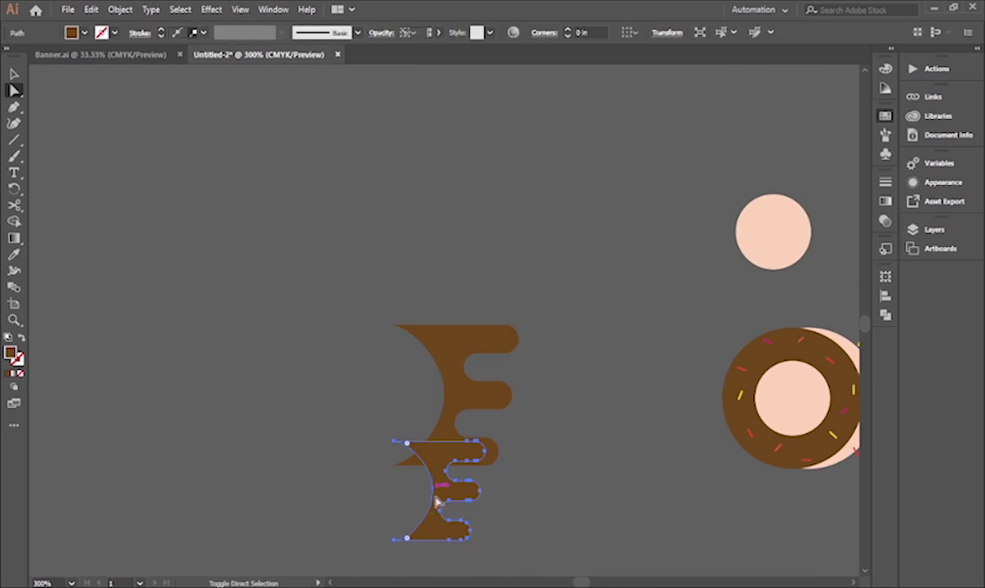
key("ctrl+z")
- Reshape the small drip copy's left side: pull its upper end inward, bow the curve outward and extend the lower tip
left_click(363, 510)
left_click_drag(356, 542, 358, 540)
left_click(395, 442)
left_click(395, 539, "shift")
left_click(536, 482)
left_click_drag(359, 440, 429, 443)
left_click(399, 492)
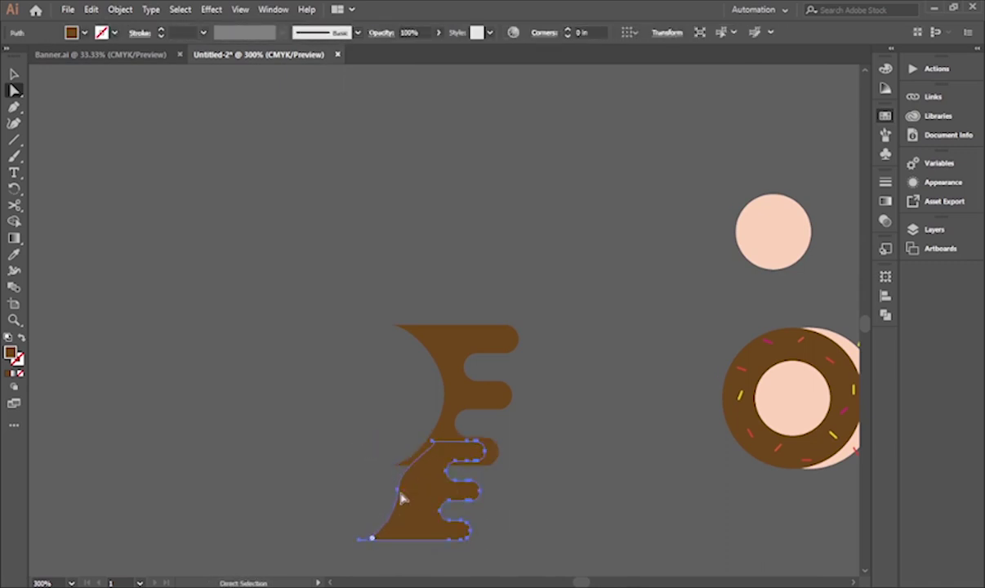
left_click_drag(398, 490, 383, 492)
left_click_drag(359, 540, 311, 536)
left_click(569, 487)
- Lengthen the bottom drip of the small copy by moving its rounded end outward
left_click_drag(425, 507, 454, 535)
key("ctrl+z")
scroll(444, 473, "up", 5)
scroll(454, 522, "down", 5)
left_click(484, 494)
left_click(400, 496)
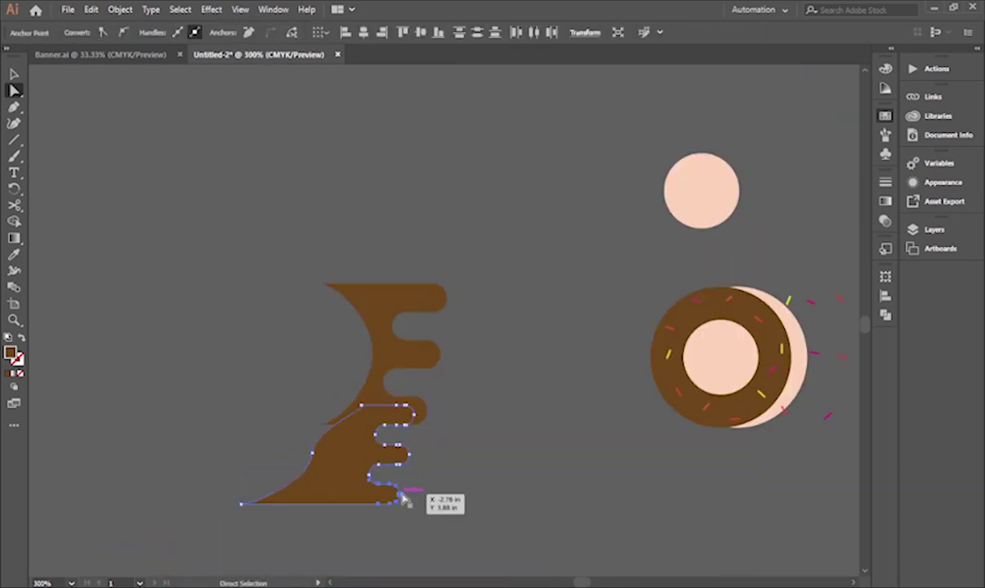
left_click_drag(413, 501, 414, 501)
scroll(414, 501, "up", 5)
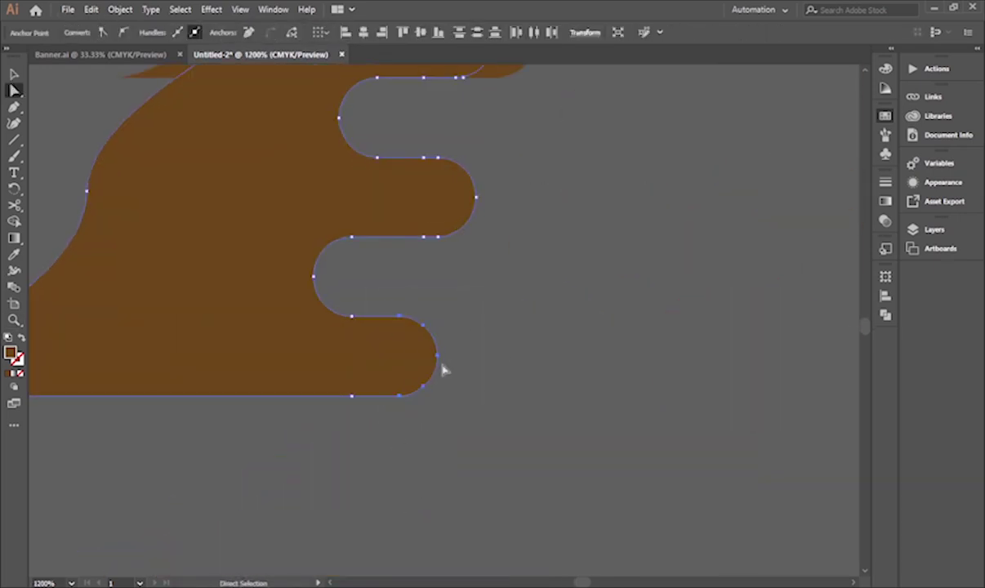
left_click_drag(501, 359, 572, 359)
left_click(647, 342)
- Extend the lowest drip of the larger drip shape outward beyond the drips above it
scroll(647, 342, "down", 4)
left_click_drag(634, 265, 550, 375)
left_click(610, 421)
scroll(591, 426, "down", 1)
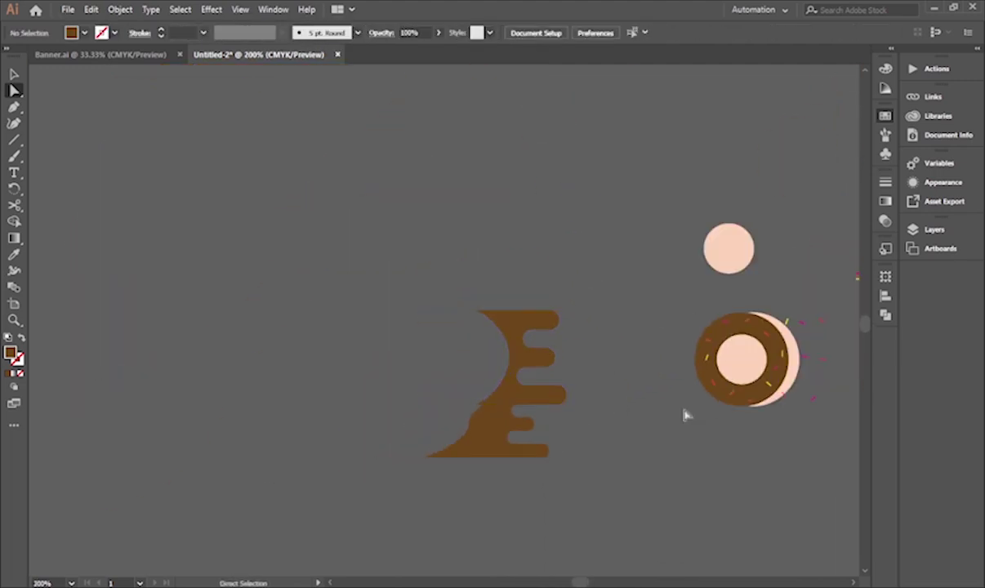
- Pull the larger shape's upper-left tip and the inner curves of both drip shapes further outward to widen their bodies
left_click_drag(588, 441, 492, 459)
left_click_drag(377, 328, 358, 325)
left_click_drag(398, 375, 382, 376)
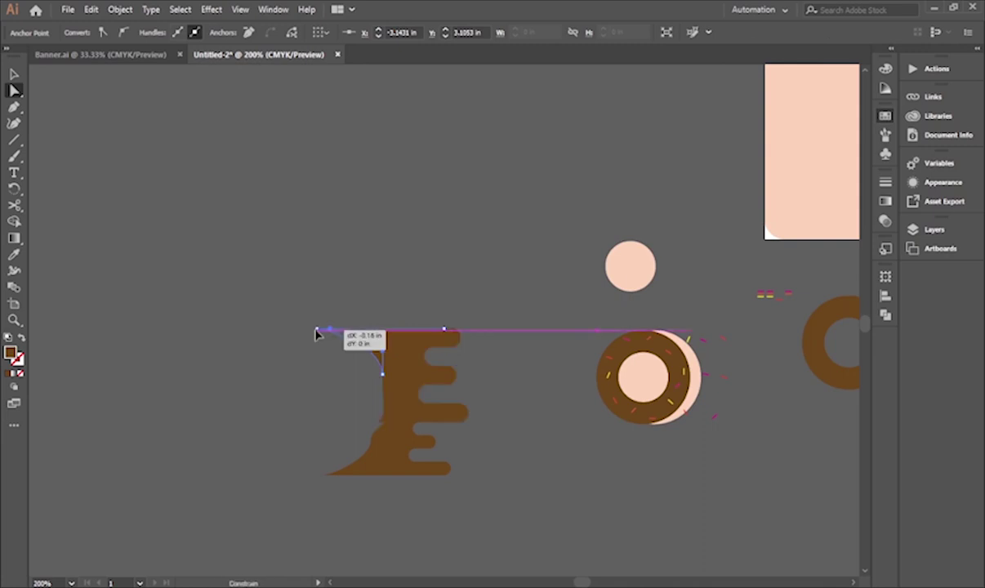
left_click_drag(404, 410, 350, 445)
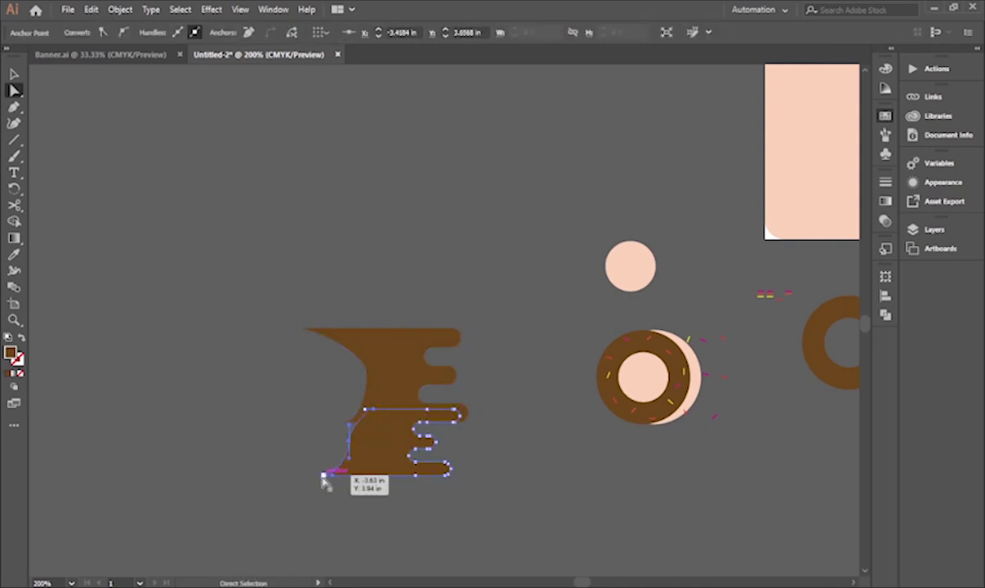
left_click(309, 447)
- Copy the large peach circle over the inner ends of the drip shapes and resize it close to their combined height
left_click_drag(688, 415, 289, 446)
key("v")
left_click_drag(217, 397, 302, 442)
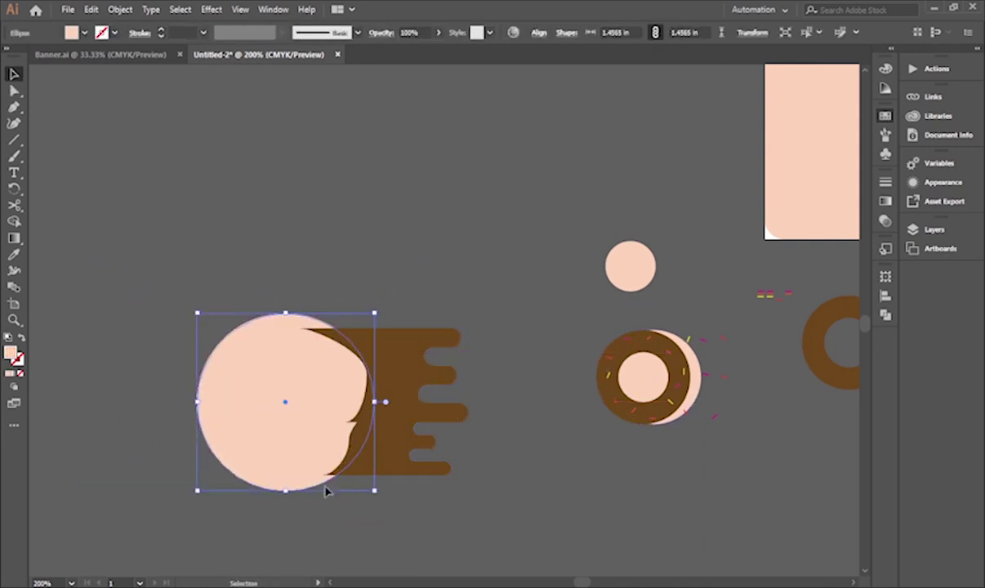
left_click_drag(199, 316, 210, 319)
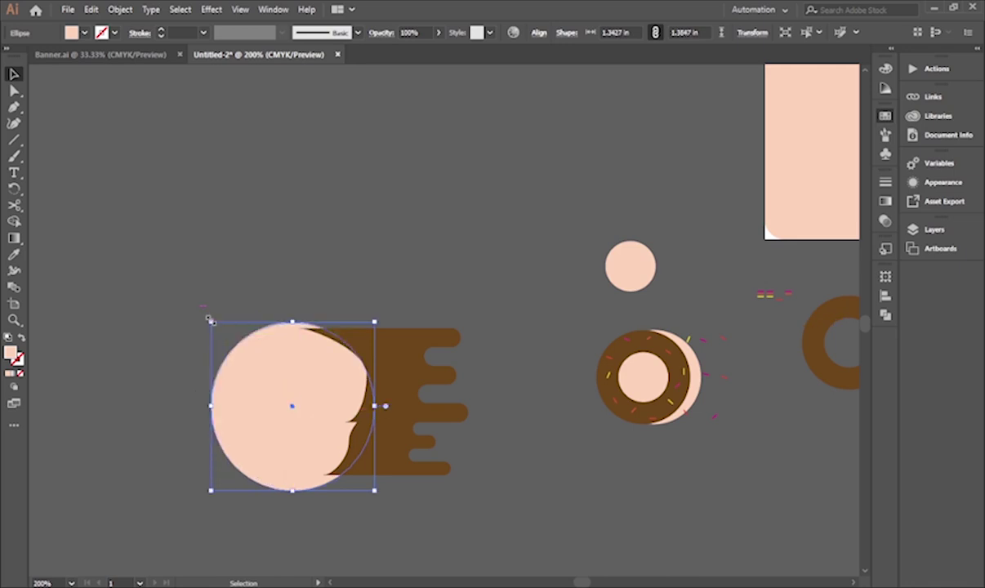
left_click_drag(373, 491, 360, 476)
left_click(336, 494)
left_click_drag(310, 434, 346, 436)
key("ctrl+z")
key("ctrl+z")
left_click_drag(373, 491, 360, 475)
- Align the peach circle with the drips' upper and lower edges, sizing it to about 1.17 by 1.21 in
left_click_drag(306, 385, 366, 395)
scroll(349, 362, "down", 1)
scroll(350, 364, "up", 4)
left_click_drag(312, 318, 310, 313)
scroll(326, 335, "down", 4)
left_click_drag(553, 478, 537, 471)
left_click_drag(246, 291, 136, 292)
scroll(164, 302, "down", 2)
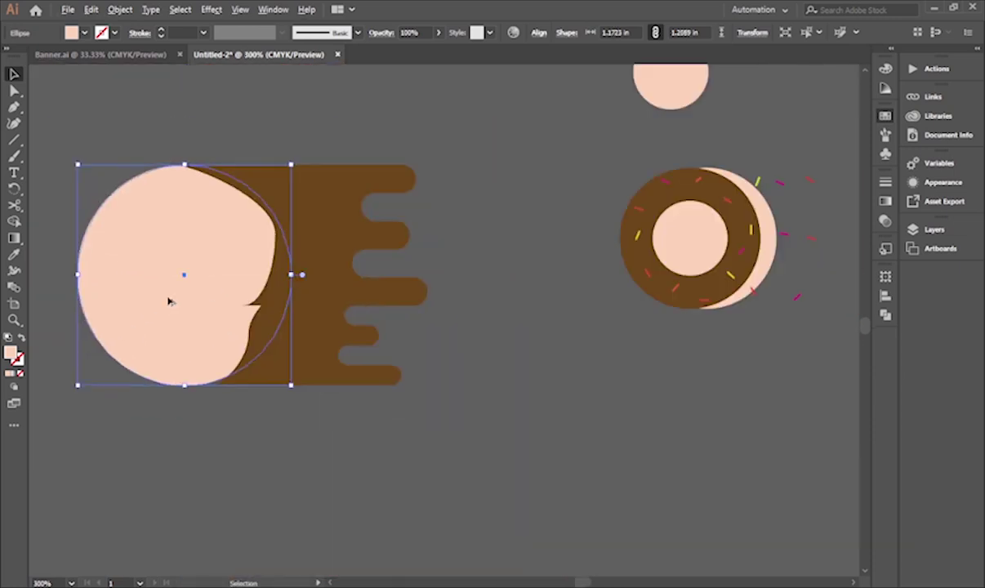
- Move the lower drip shape's left tip to the bottom point of the peach circle
key("a")
left_click(264, 378)
left_click_drag(211, 384, 181, 385)
left_click_drag(227, 424, 230, 436)
- Select the drip shapes and unite them into a single shape with Pathfinder
left_click_drag(54, 137, 307, 464)
left_click_drag(446, 169, 349, 426)
left_click(885, 316)
left_click(728, 305)
left_click(467, 445)
- Divide the drip shape with the peach circle, then delete the circle and overlapping pieces to leave a round inner edge
left_click_drag(112, 138, 467, 449)
left_click(888, 315)
left_click(729, 348)
left_click(498, 409)
left_click(282, 335)
left_click(287, 422)
key("v")
left_click(284, 397)
left_click(266, 340)
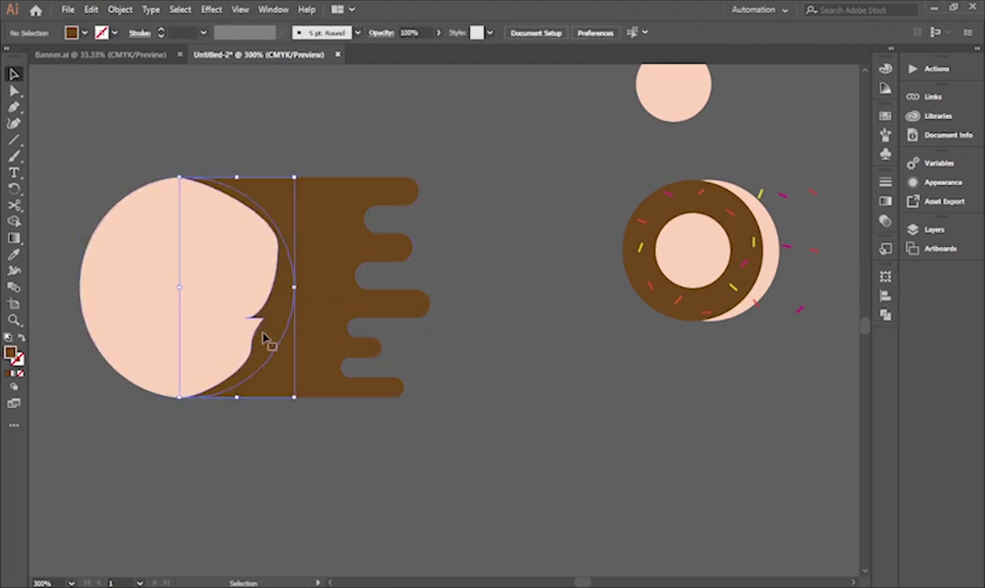
key("Delete")
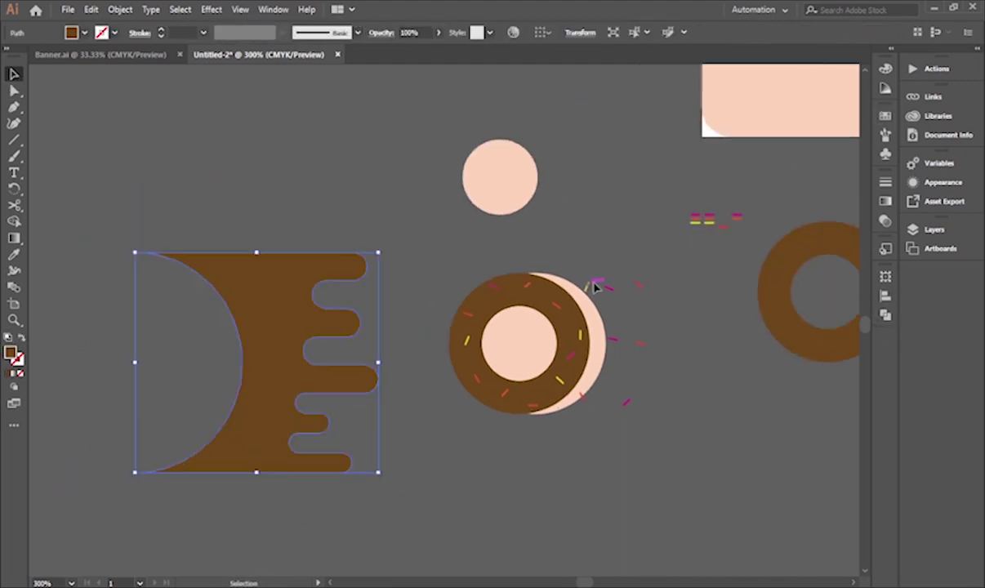
- Remove the stray sprinkles beside the donut and move the drip shape over the donut's right half
left_click(639, 284)
left_click(640, 344, "shift")
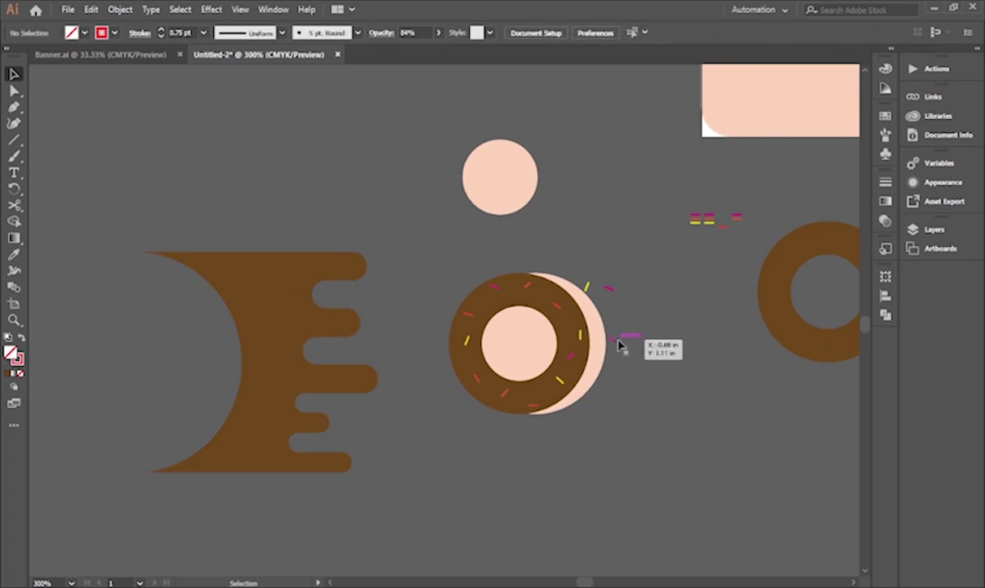
left_click_drag(256, 408, 620, 416)
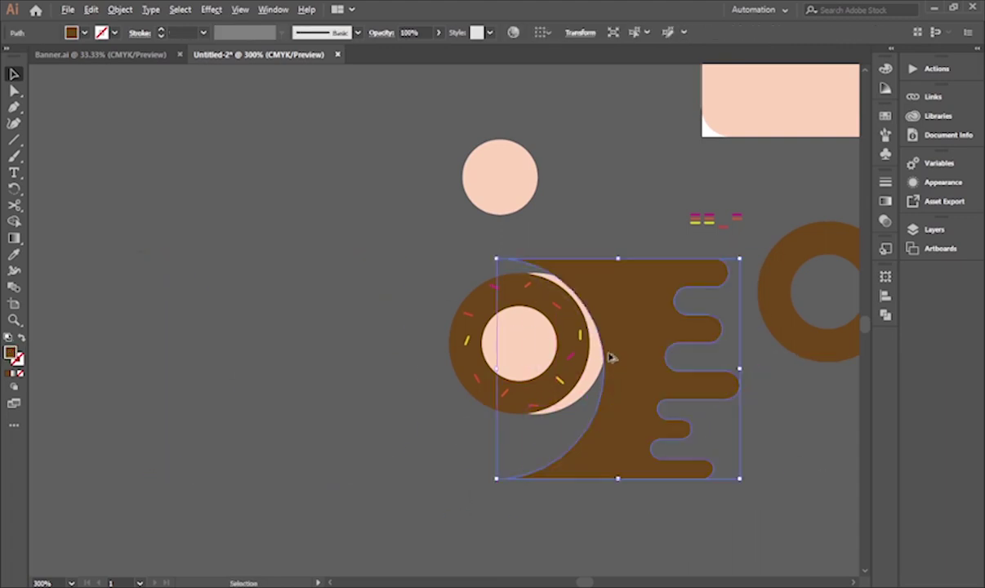
- Scale the drip shape down to the donut's height and fit its curved edge to the donut's outer edge
scroll(610, 354, "up", 1)
left_click_drag(782, 521, 718, 462)
scroll(576, 315, "up", 1)
scroll(592, 329, "up", 1)
left_click_drag(683, 370, 594, 288)
left_click_drag(645, 376, 608, 328)
left_click_drag(730, 475, 805, 503)
scroll(392, 514, "up", 2)
scroll(469, 500, "down", 3)
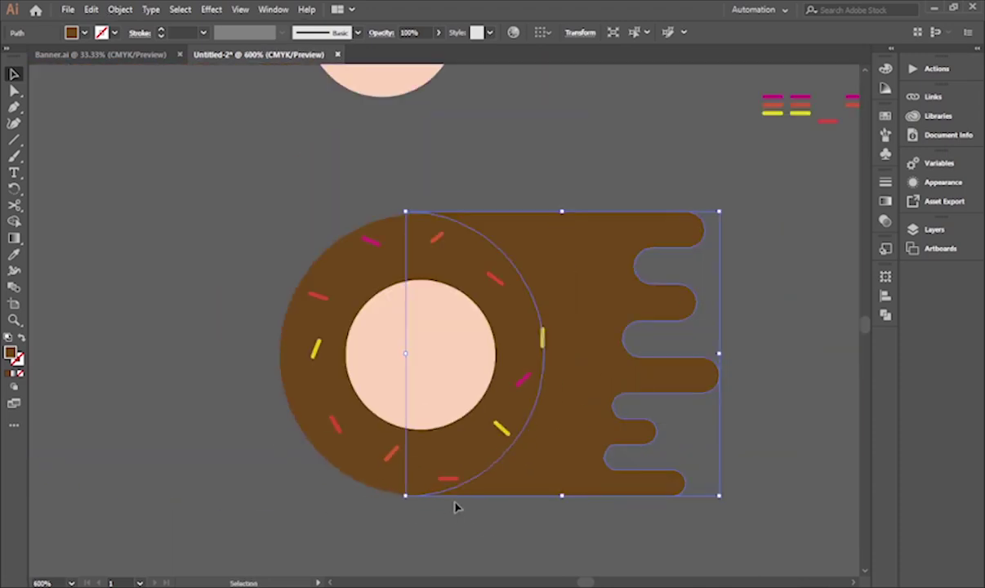
scroll(545, 398, "down", 1)
- Slide the drip shape further left over the donut and move its upper-left tip onto the donut's top edge
left_click_drag(552, 403, 543, 340)
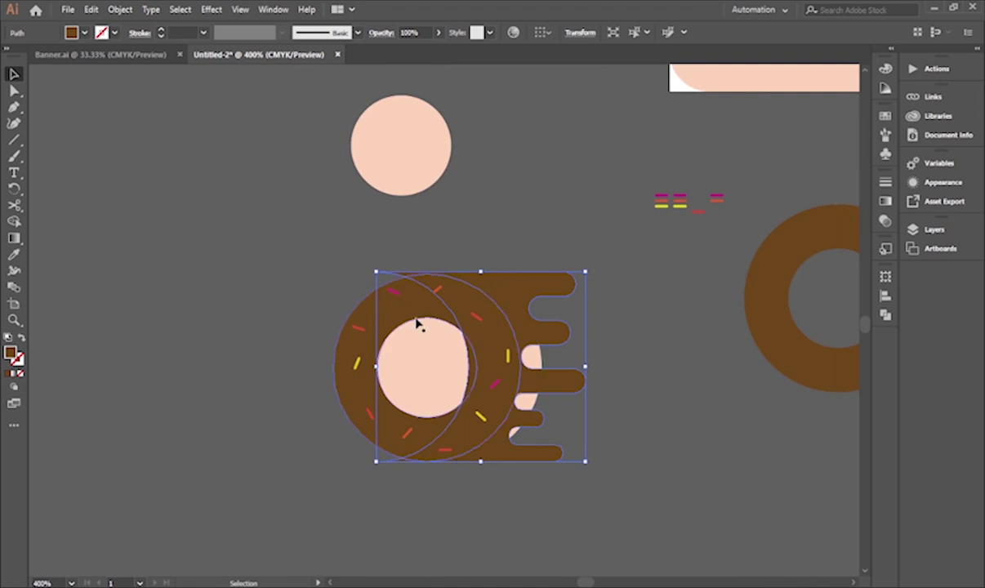
scroll(397, 275, "down", 1)
scroll(385, 276, "up", 1)
key("a")
left_click_drag(383, 276, 220, 257)
scroll(445, 275, "up", 5)
left_click_drag(662, 311, 662, 322)
left_click_drag(212, 287, 370, 289)
left_click(472, 195)
scroll(592, 274, "down", 4)
- Nudge the drip shape so that its lower edge lines up with the donut's bottom edge
left_click_drag(752, 426, 665, 386)
left_click(404, 520)
scroll(404, 522, "up", 3)
key("v")
left_click_drag(389, 530, 403, 523)
left_click(574, 529)
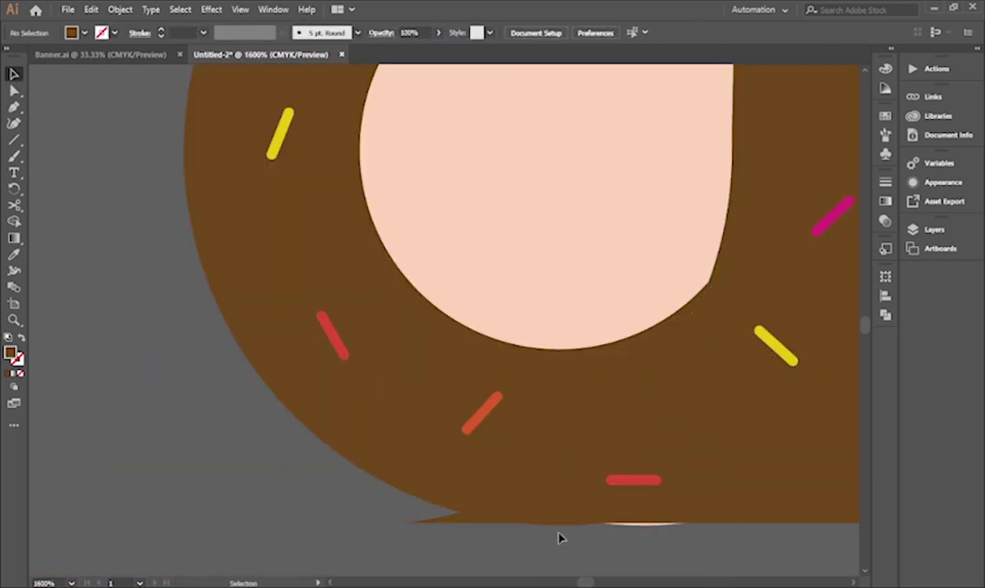
- Move the large peach circle from behind the donut to the empty area on its right
left_click(560, 288)
left_click(763, 558)
left_click_drag(776, 563, 403, 550)
scroll(403, 549, "down", 3)
left_click_drag(466, 447, 823, 449)
left_click_drag(571, 541, 707, 468)
left_click(702, 472)
- Move the drip shape's lower-left tip to the bottom centre of the donut so it no longer sticks out
scroll(442, 397, "up", 1)
scroll(457, 506, "up", 1)
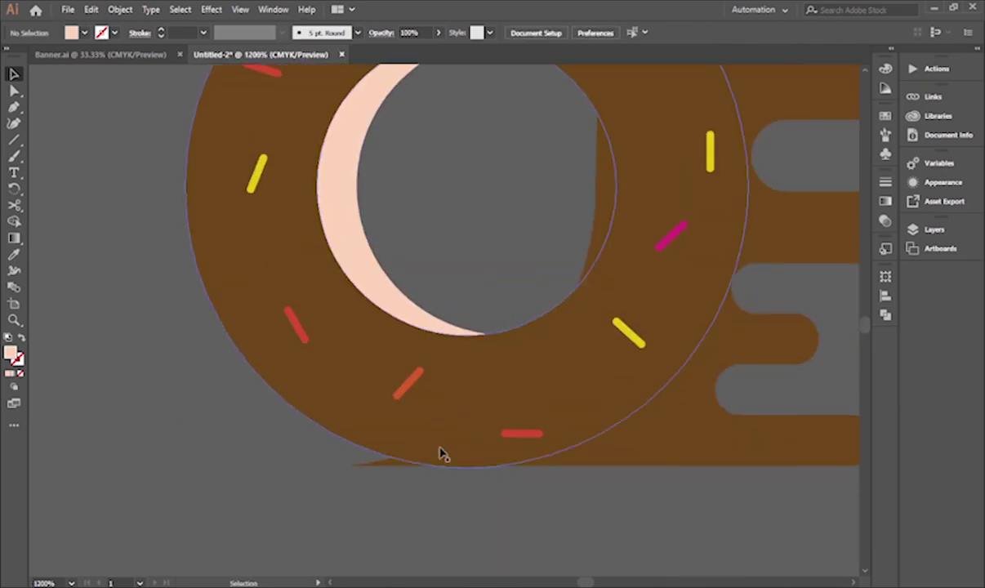
scroll(435, 448, "up", 2)
scroll(500, 441, "down", 3)
left_click(505, 446)
key("a")
left_click(426, 459)
left_click_drag(424, 453, 503, 453)
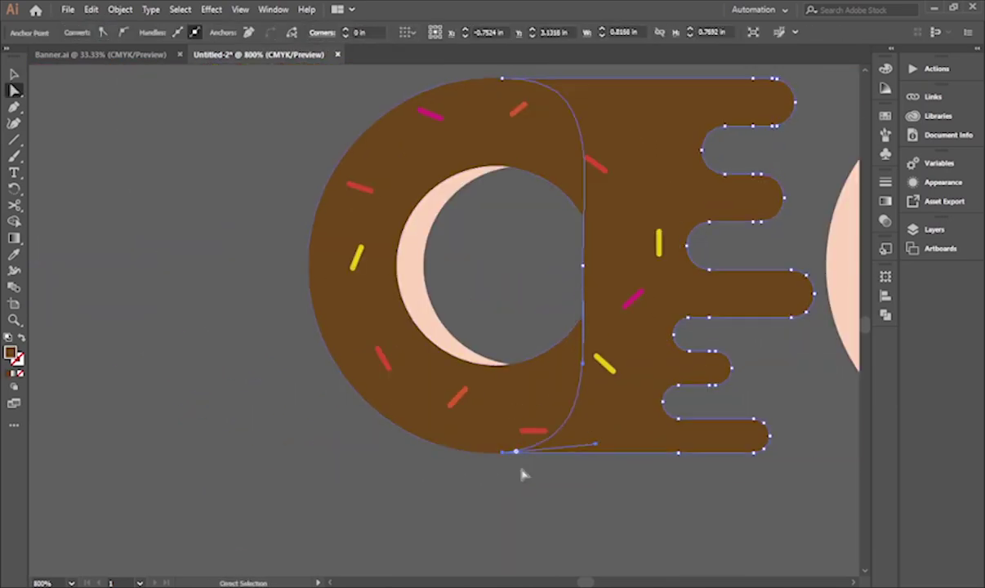
left_click(503, 476)
- Fine-tune the drip shape's lower-left tip up close so it sits flush with the donut's bottom curve
scroll(492, 477, "up", 1)
left_click(468, 481)
scroll(475, 473, "up", 4)
left_click_drag(449, 519, 396, 525)
left_click(516, 532)
scroll(515, 534, "down", 5)
- Deepen the drip shape's topmost notch toward the donut and shorten the second drip
left_click_drag(789, 457, 729, 466)
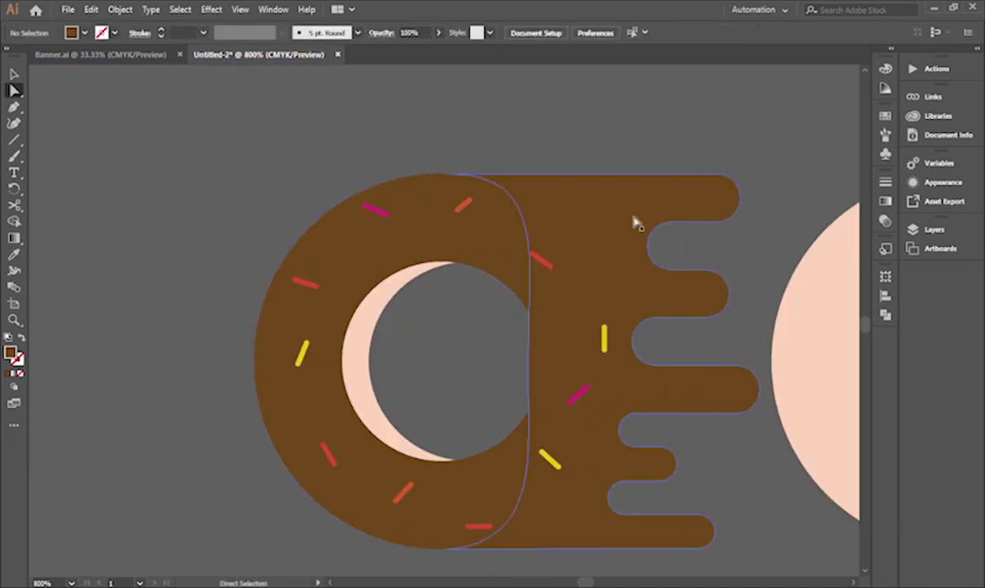
scroll(635, 220, "right", 1)
left_click(651, 268)
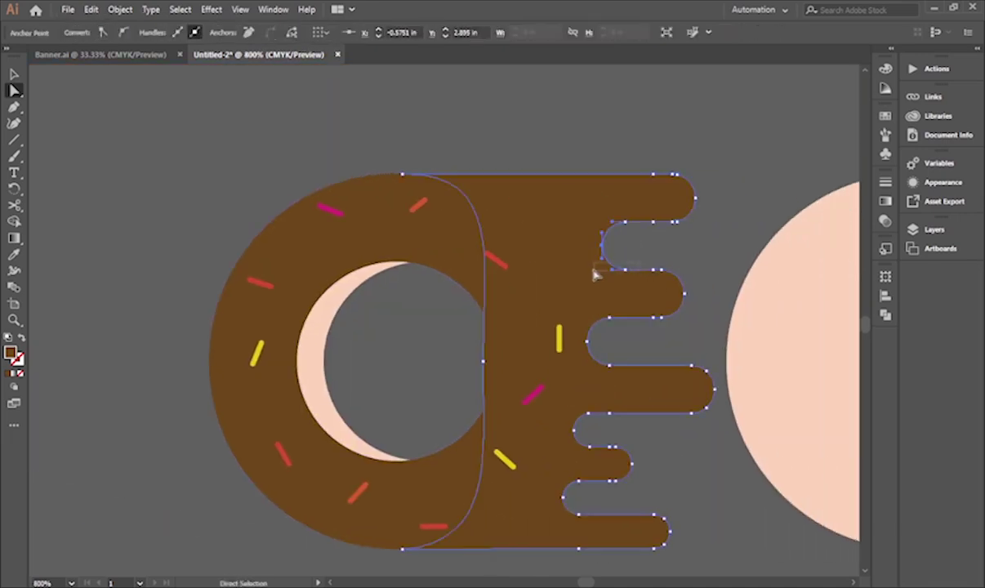
left_click_drag(605, 255, 563, 223)
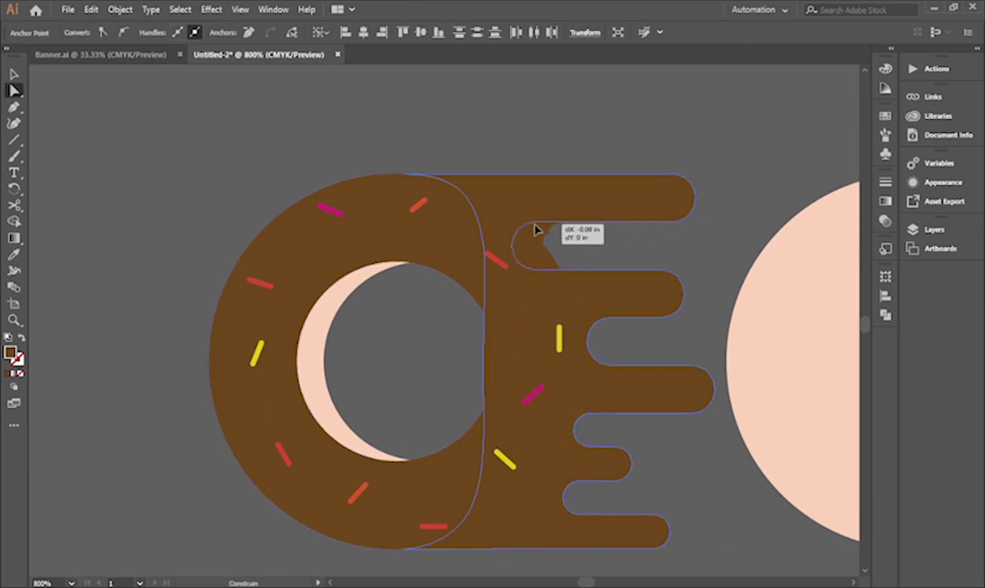
left_click_drag(618, 324, 591, 347)
- Try placing the large peach circle back behind the donut, offset to the right, and undo the move
left_click_drag(788, 372, 336, 376)
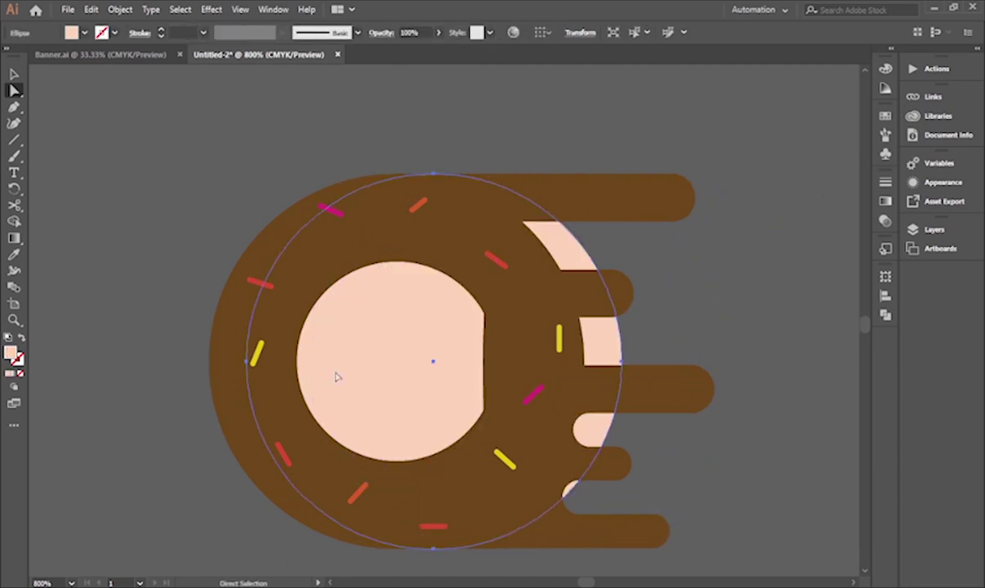
left_click_drag(544, 410, 527, 404)
scroll(571, 398, "down", 4)
key("ctrl+z")
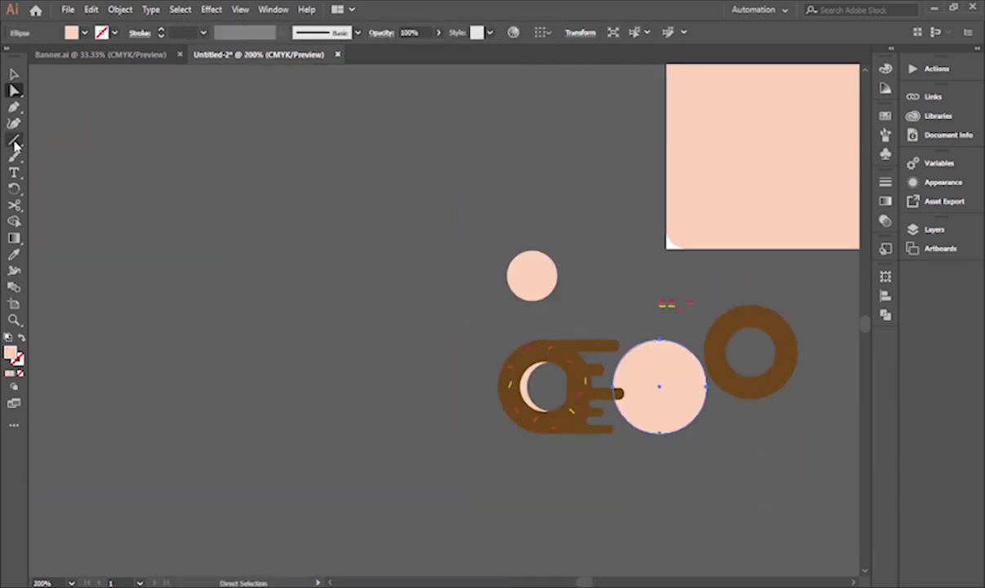
- Split the large peach circle in half with a vertical line and delete the left half
left_click_drag(659, 328, 676, 473)
left_click(696, 436)
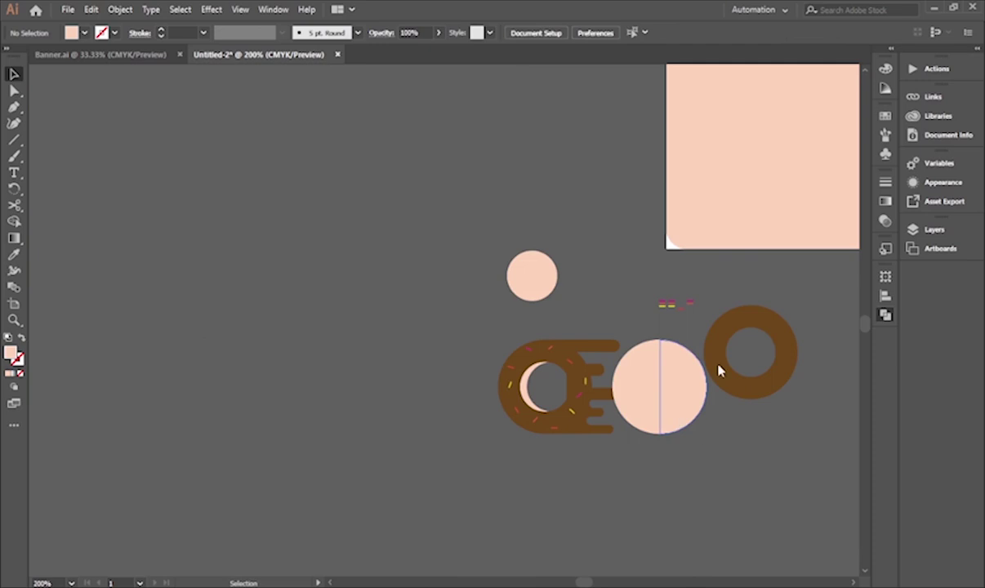
left_click(642, 418)
scroll(620, 417, "down", 3)
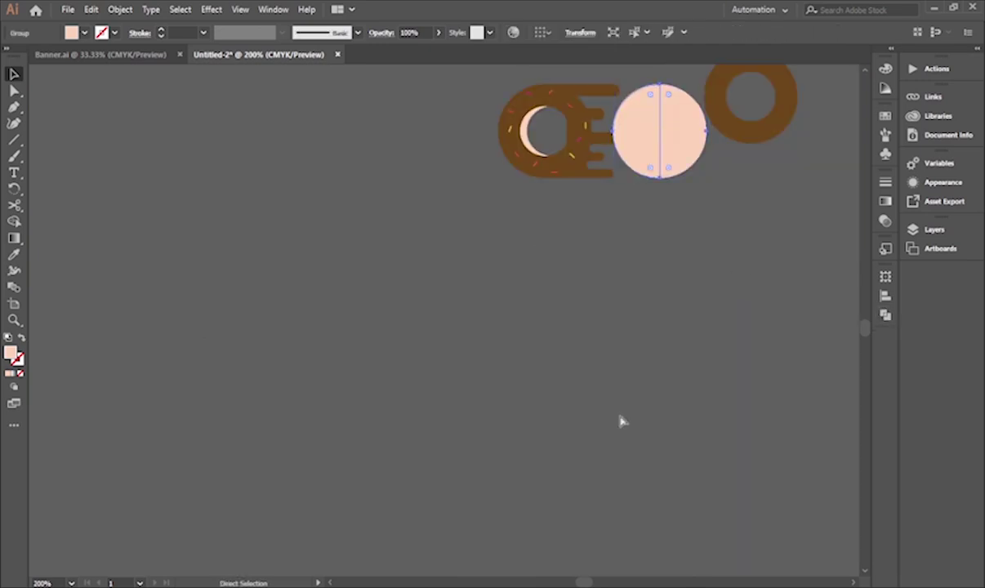
scroll(622, 412, "up", 3)
left_click(586, 393)
key("Delete")
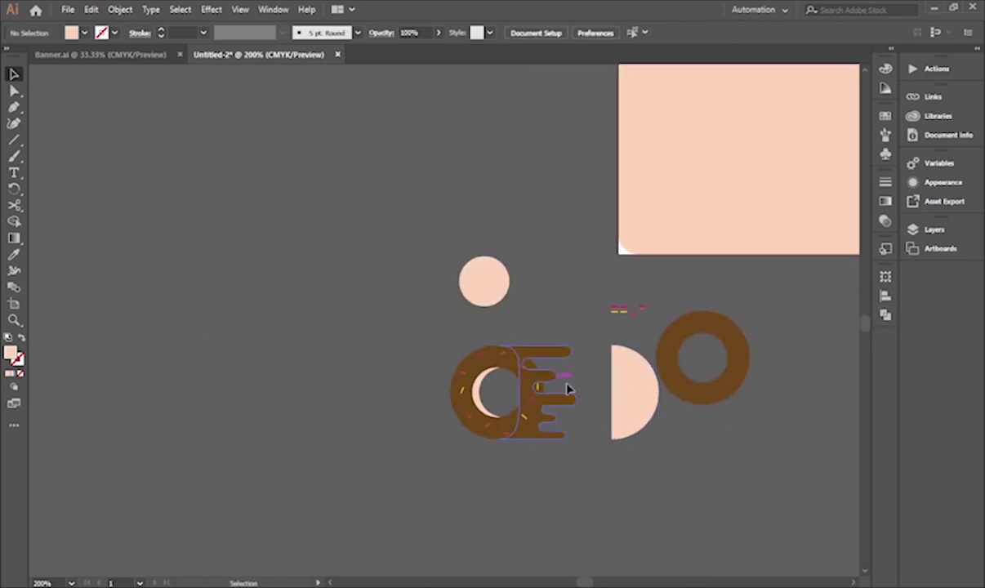
- Cut the peach half circle into a half ring using the spare brown ring, and move it off that ring
scroll(625, 393, "up", 1)
left_click_drag(624, 398, 433, 439)
left_click(855, 279)
key("ctrl+z")
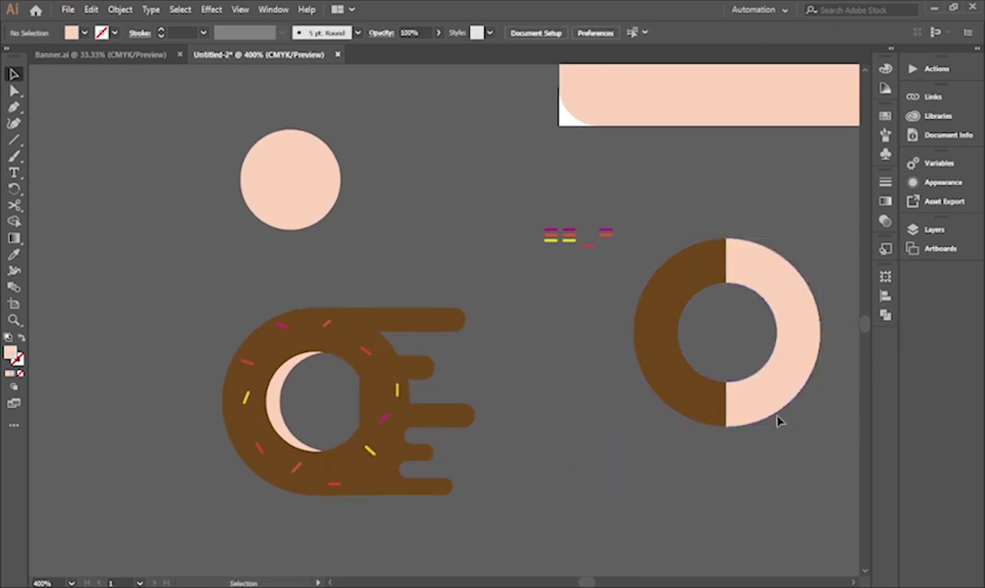
left_click_drag(765, 406, 709, 486)
key("a")
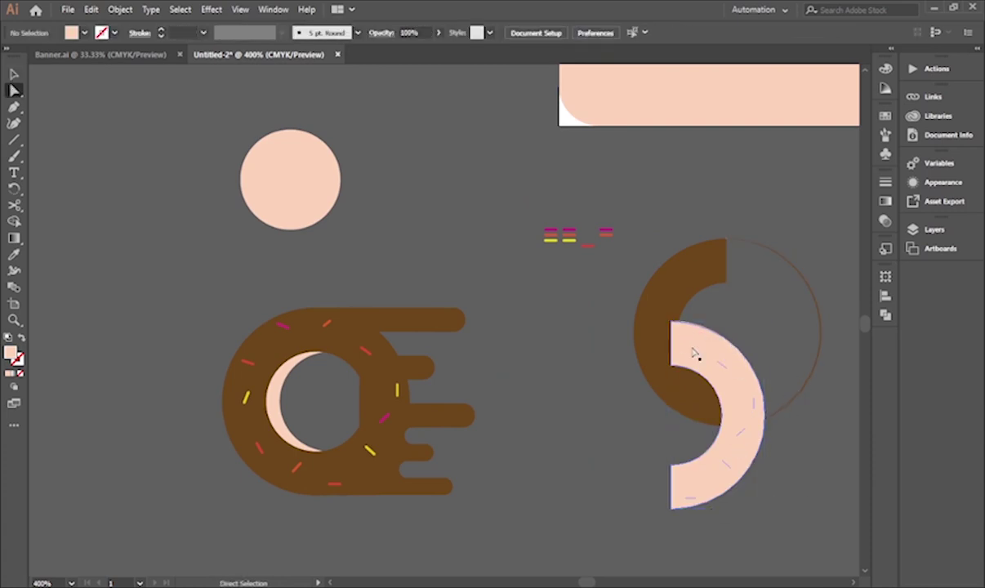
- Place the peach half ring behind the donut and nudge it to form a crescent along the right edge
mouse_move(453, 430)
left_mouse_down()
mouse_move(404, 437)
mouse_move(443, 421)
left_mouse_up()
key("ctrl+shift+[")
left_click_drag(612, 458, 673, 458)
key("Left")
key("Left")
key("Left")
key("Left")
key("Right")
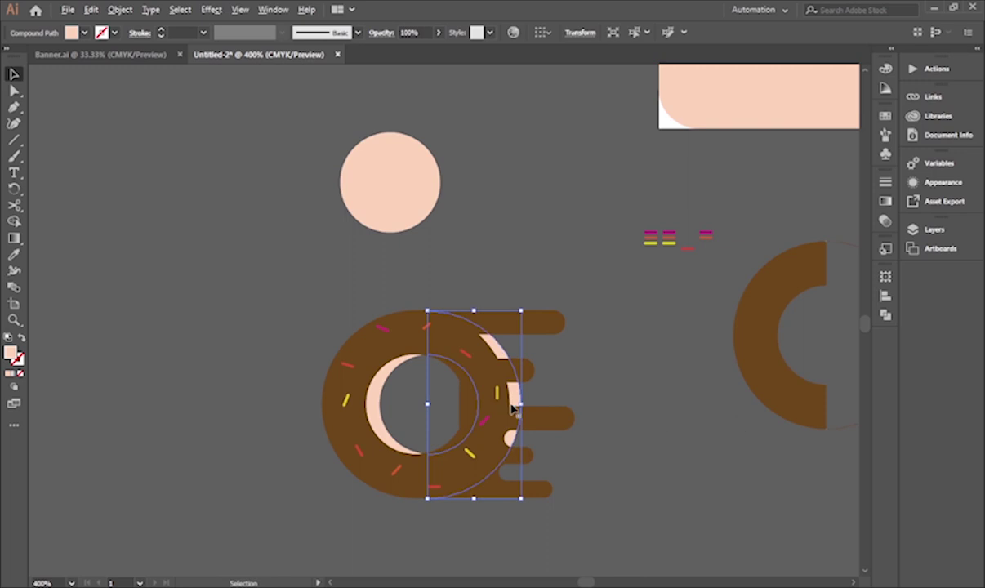
- Try shifting anchors at the upper end of the drip shape and undo the change
left_click_drag(574, 415, 613, 409)
scroll(612, 409, "up", 1)
left_click(586, 265)
key("a")
left_click_drag(622, 236, 558, 310)
left_click_drag(569, 253, 497, 263)
key("ctrl+z")
- Move the drip shape off to the right of the donut and make its topmost notch shallower
left_click_drag(472, 387, 646, 387)
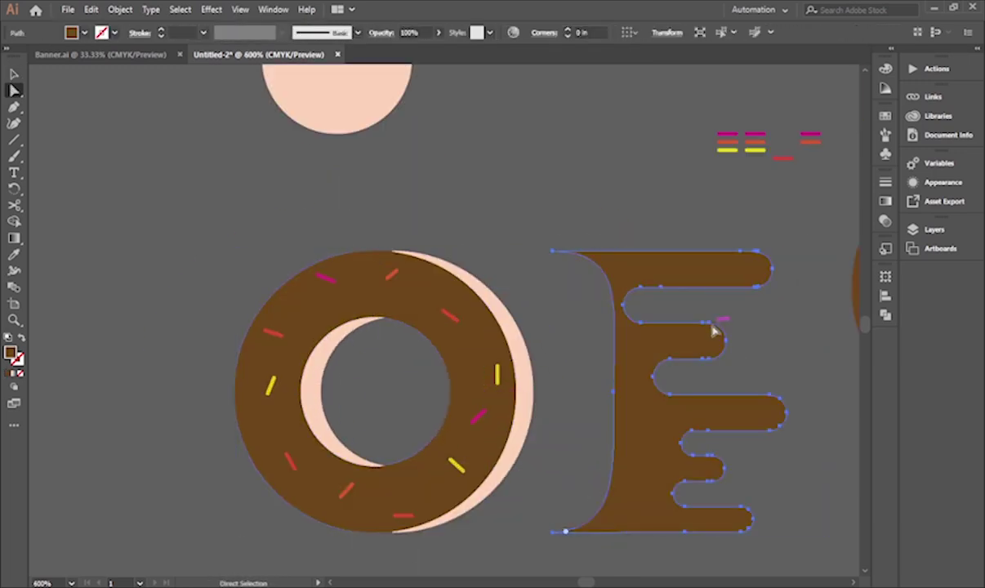
key("ctrl+z")
mouse_move(629, 310)
left_mouse_down()
mouse_move(624, 335)
mouse_move(621, 329)
left_mouse_up()
left_click_drag(663, 288, 705, 287)
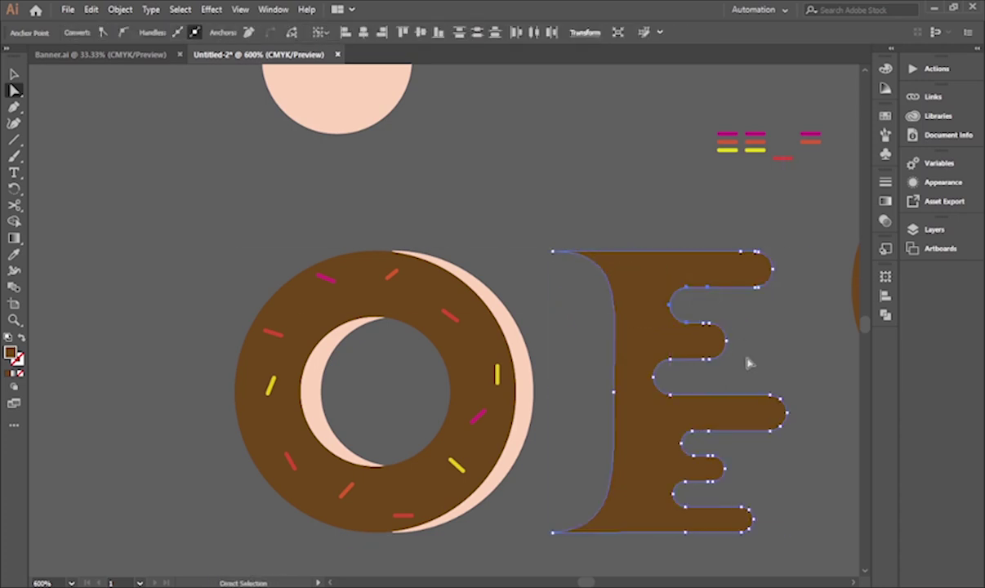
- Move the drip shape over the donut's right half, making its second notch shallower and its lowest notch deeper
left_click_drag(681, 396, 506, 384)
left_click(680, 433)
left_click(415, 261, "alt")
scroll(402, 255, "down", 1)
scroll(398, 255, "up", 1)
left_click(445, 392)
left_click_drag(449, 320, 447, 379)
left_click(657, 363)
mouse_move(626, 462)
left_mouse_down()
mouse_move(600, 460)
mouse_move(629, 450)
left_mouse_up()
left_click_drag(512, 488, 495, 476)
- Shorten the lowest drip by moving its rounded end inward, and deselect the shape
left_click_drag(601, 487, 529, 538)
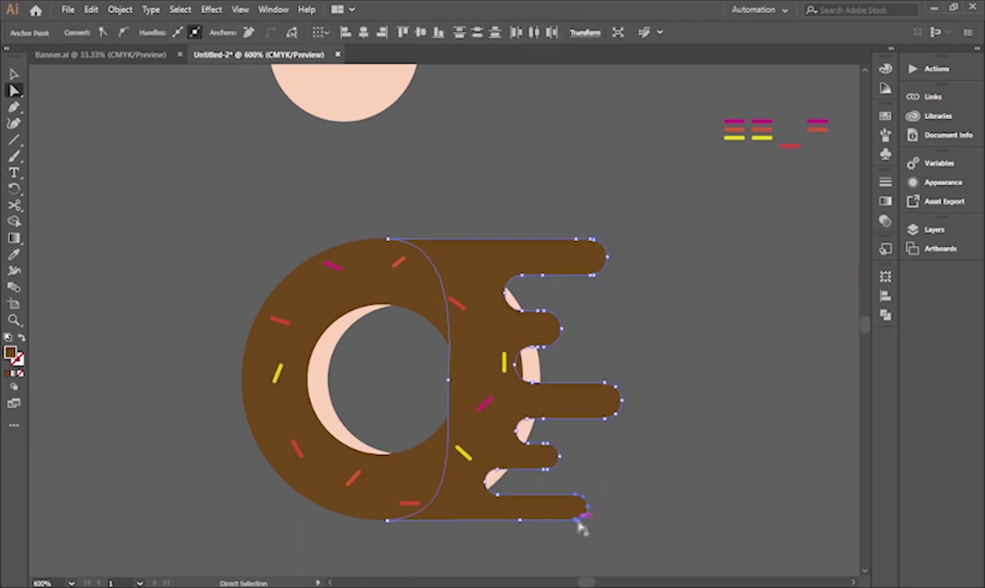
left_click(520, 521)
left_click_drag(551, 494, 525, 524)
left_click_drag(538, 520, 524, 521)
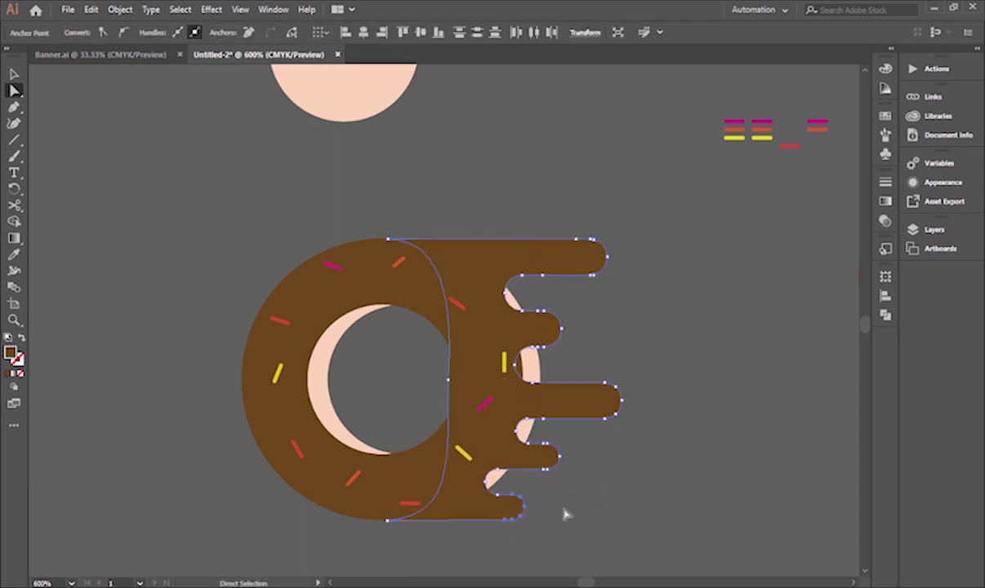
key("ctrl+shift+a")
- Lengthen the second drip and the topmost drip by shifting their rounded ends outward
left_click_drag(581, 357, 564, 404)
left_click(512, 421)
left_click(517, 399)
left_click(531, 417)
left_click_drag(518, 418, 529, 417)
left_click(543, 403)
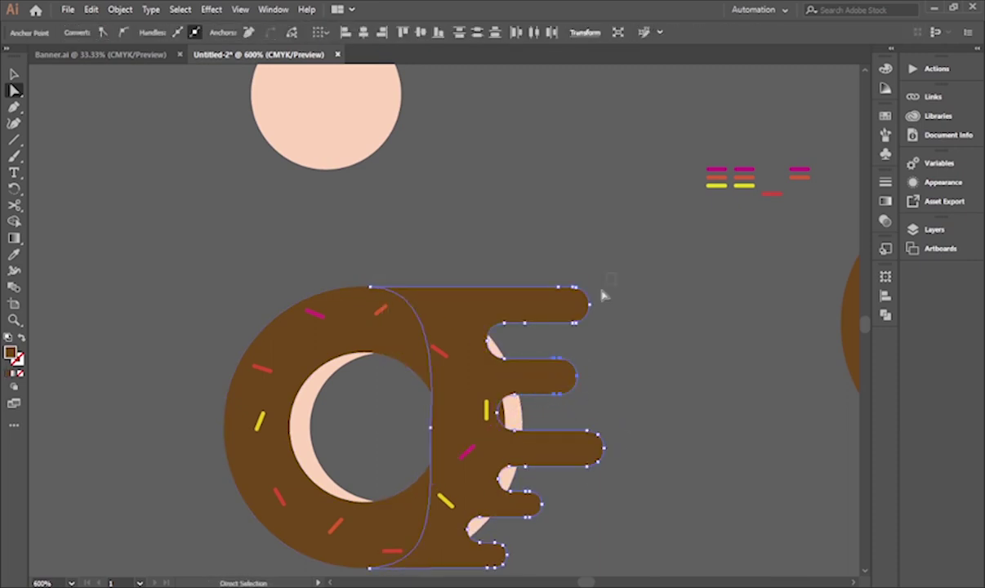
left_click(564, 419)
- Make the notch between the second and third drips shallower and the topmost notch deeper
left_click(512, 396)
left_click(515, 395)
left_click(515, 431, "shift")
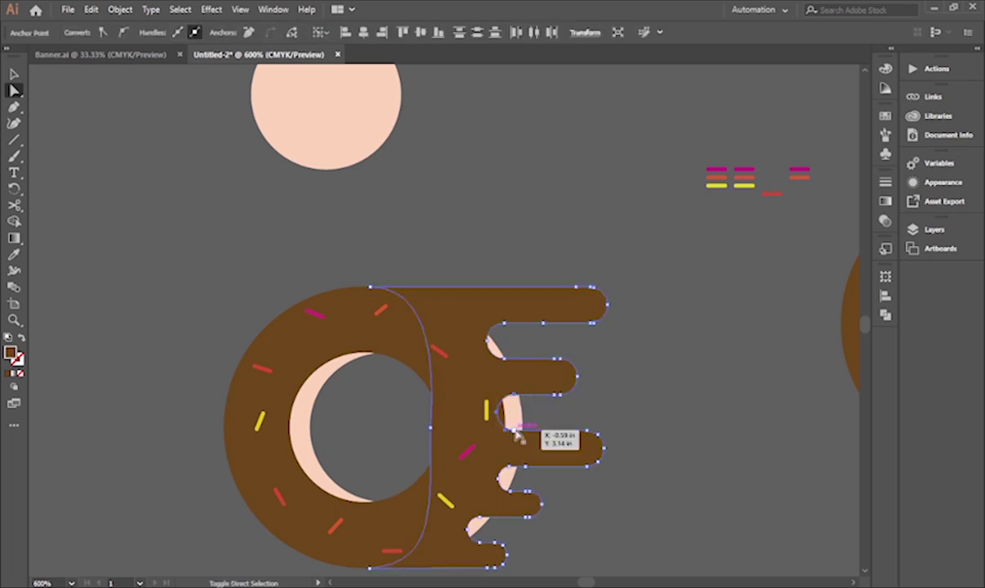
left_click_drag(532, 434, 534, 435)
left_click(646, 424)
left_click_drag(648, 423, 671, 418)
left_click(522, 323)
left_click(526, 319)
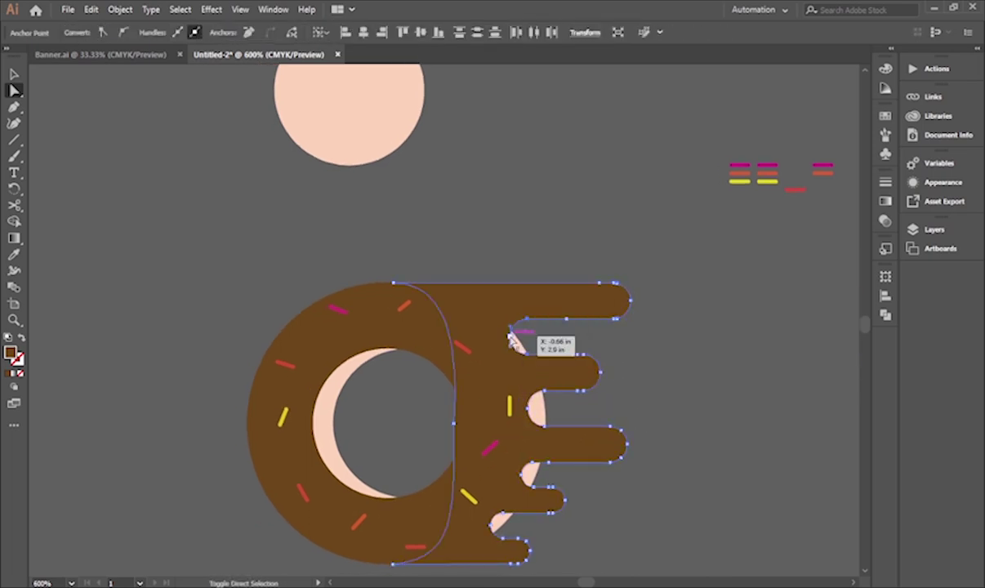
left_click(640, 360)
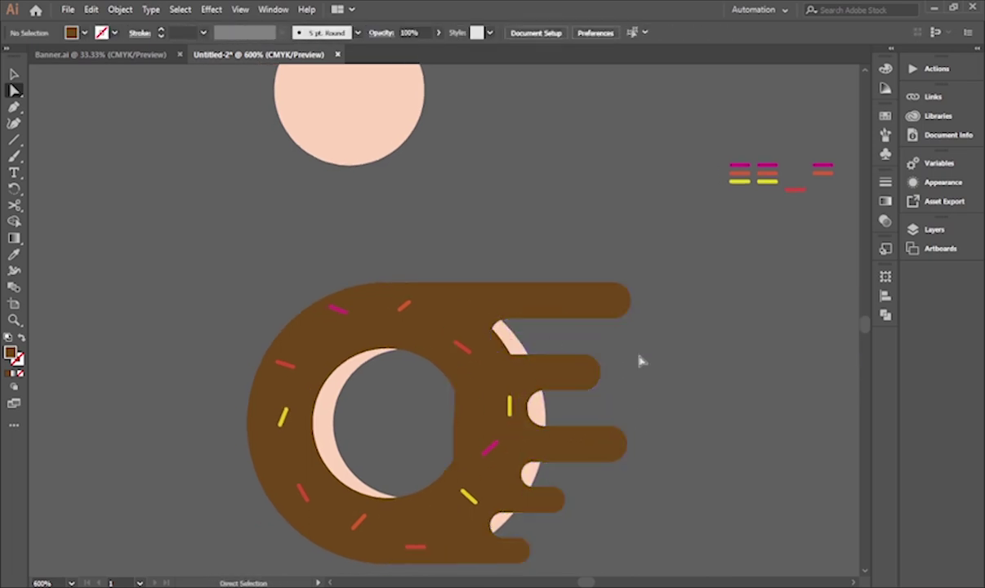
- Add anchor points to the donut ring's outer edge at the topmost notch and pull the edge inward to fully round the notch
left_click(504, 350)
scroll(513, 346, "up", 4)
left_click(527, 388)
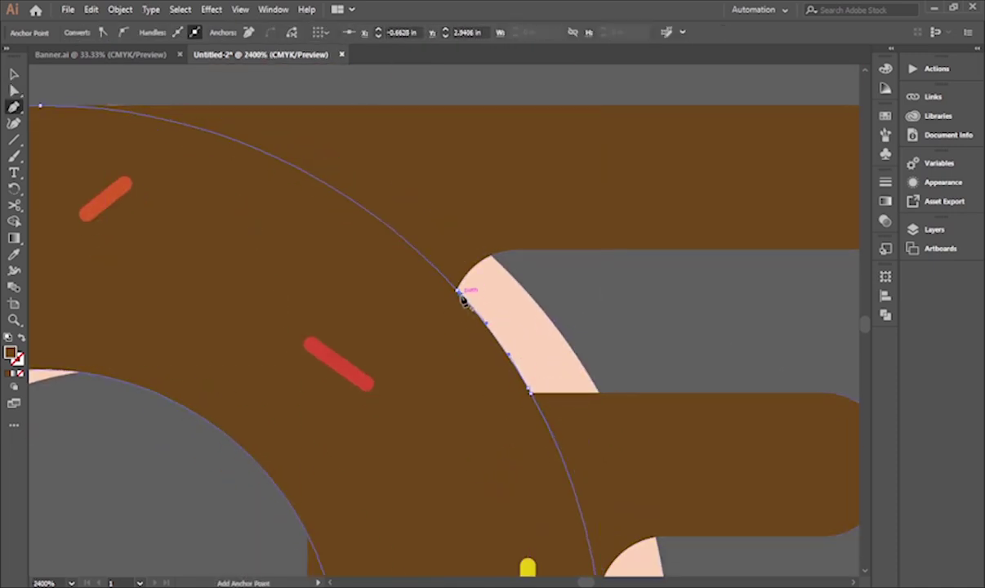
left_click_drag(423, 331, 541, 429)
left_click(541, 429)
scroll(504, 374, "down", 5)
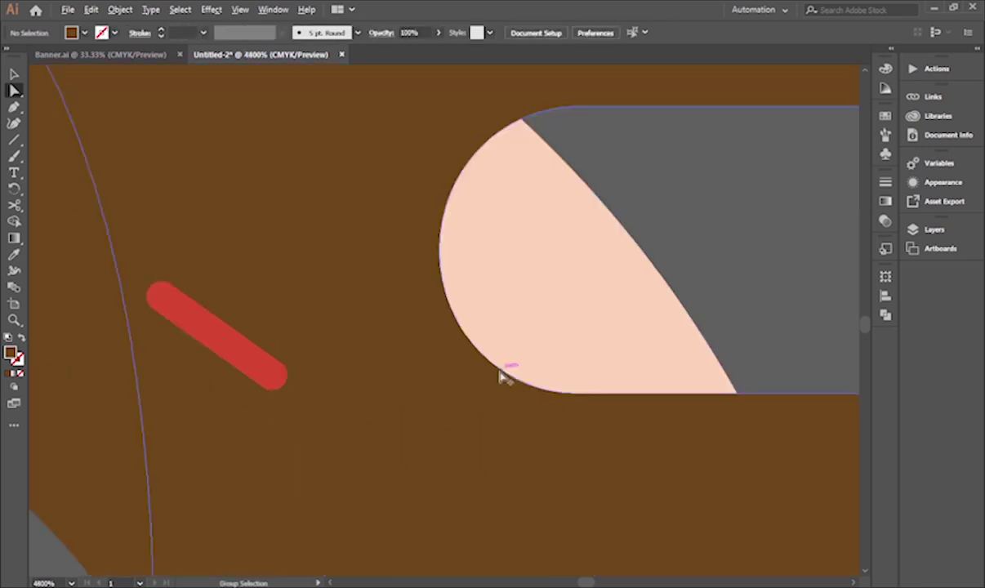
- Add anchor points to the ring's outer edge at the second notch and pull the edge behind the notch curve
scroll(523, 370, "up", 8)
left_click(521, 334)
left_click(516, 380)
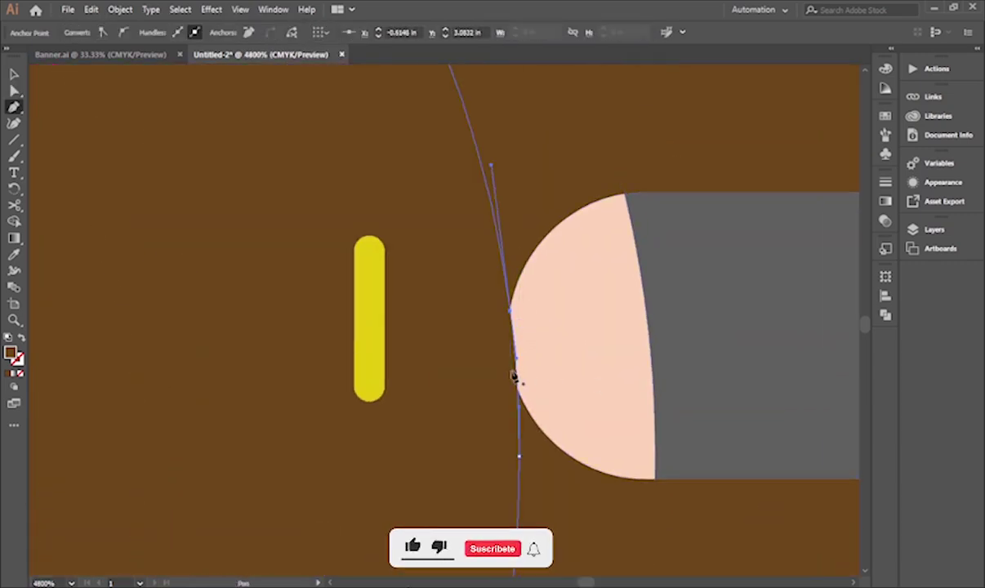
left_click_drag(518, 391, 510, 334)
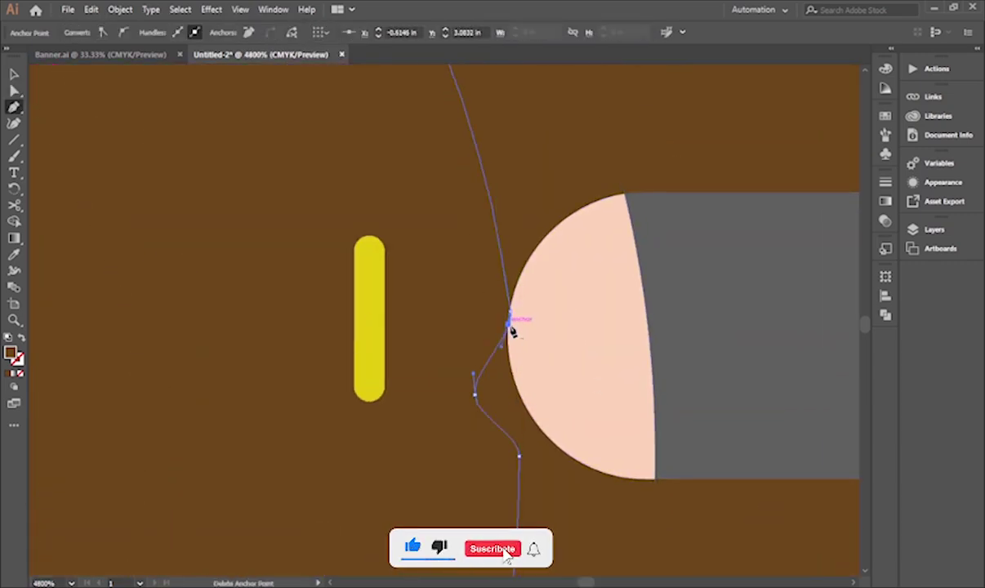
- Reshape the drip shape's inner edge so that it clears the donut hole
scroll(511, 331, "down", 8)
key("a")
left_click(651, 468)
scroll(646, 495, "up", 3)
left_click_drag(526, 424, 545, 428)
left_click(752, 406)
left_click_drag(752, 407, 679, 357)
- Copy orange, yellow and magenta sprinkles from the donut onto the top two drips
left_click_drag(462, 295, 590, 248)
left_click_drag(401, 254, 566, 321)
left_click(558, 294)
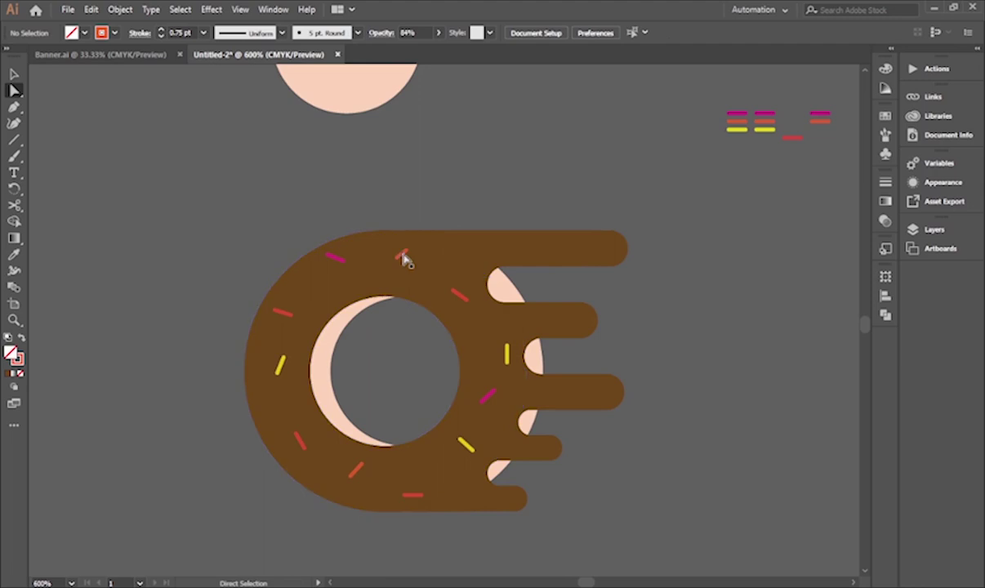
left_click_drag(423, 260, 579, 317)
left_click_drag(282, 364, 599, 247)
left_click_drag(357, 468, 469, 244)
- Copy yellow and orange sprinkles onto the third drip, the lowest drip and the donut's lower right, plus an orange one on the top drip
left_click_drag(503, 450, 462, 486)
left_click_drag(282, 364, 602, 390)
left_click_drag(437, 423, 427, 452)
left_click_drag(279, 365, 543, 392)
key("ctrl+z")
left_click_drag(403, 256, 538, 253)
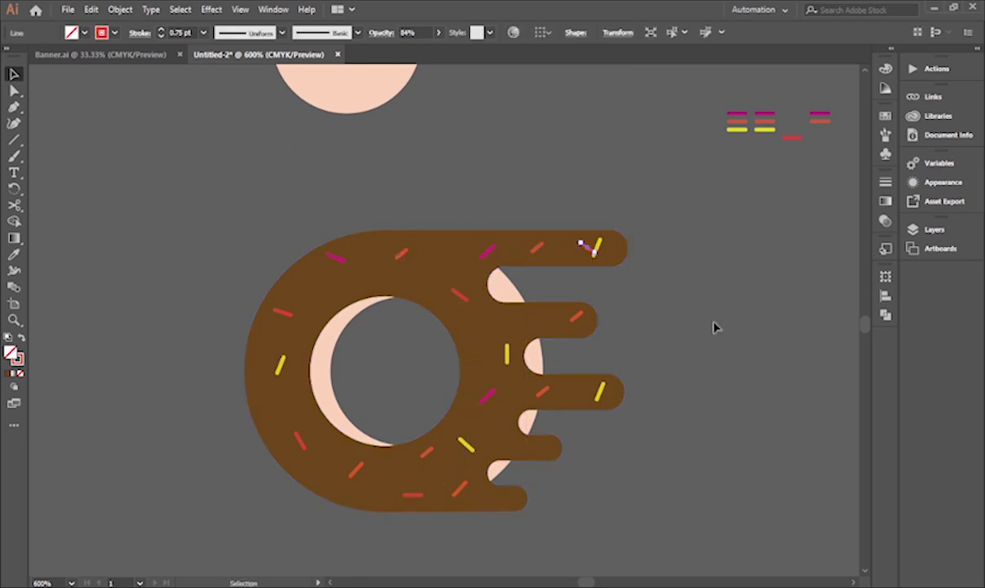
left_click_drag(403, 256, 511, 500)
left_click(699, 506)
- Duplicate the whole dripping donut and place the copy above the peach circle, beside the card
scroll(696, 500, "down", 1)
left_click_drag(685, 490, 364, 310)
left_click_drag(712, 427, 598, 458)
left_click(598, 458)
left_click_drag(487, 461, 499, 222)
left_click(535, 349)
key("ctrl+z")
left_click_drag(569, 326, 453, 317)
key("ctrl+z")
left_click_drag(547, 327, 372, 576)
left_click_drag(446, 474, 452, 75)
left_click_drag(492, 290, 492, 482)
- Delete the donut ring, the peach crescents and the sprinkles outside the drip shape from the copy
left_click(461, 423)
left_click(321, 295)
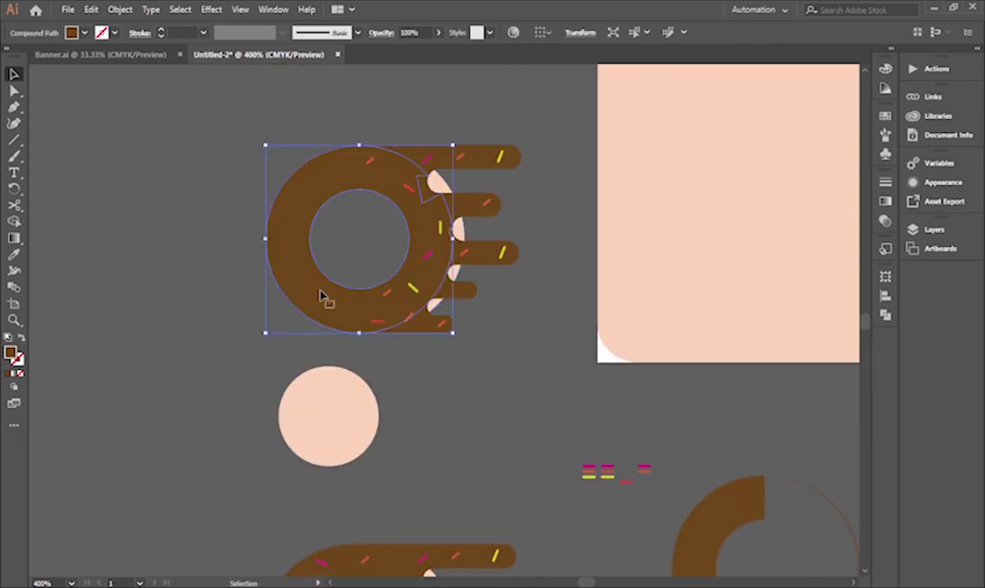
key("Delete")
left_click(389, 296)
key("Delete")
left_click(412, 287)
key("Delete")
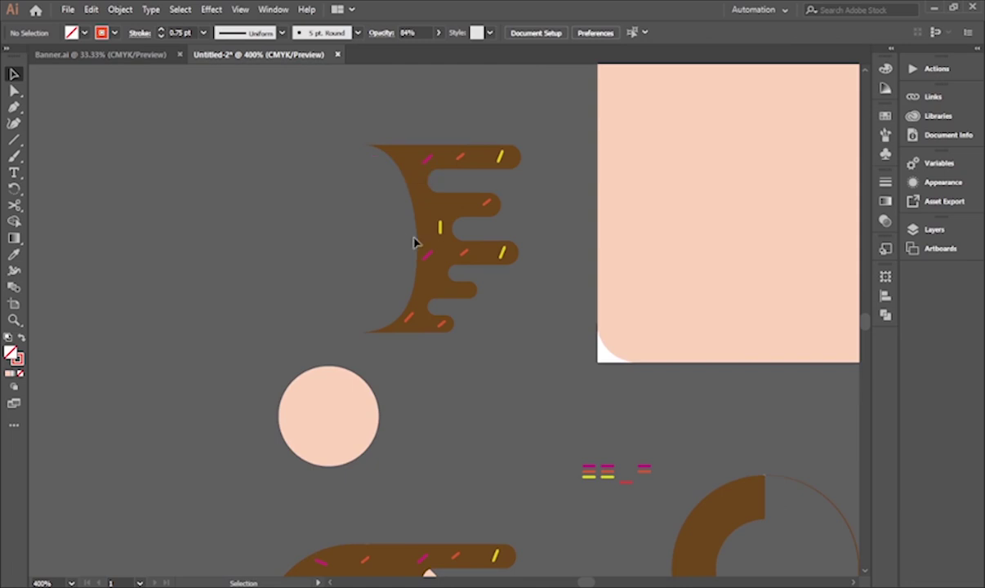
- Square off the curved left side of the copied drip shape with a straight vertical edge and delete the leftover pieces
left_click(414, 242)
key("a")
left_click_drag(417, 248, 339, 247)
left_click(273, 237)
left_click_drag(373, 302, 376, 332)
key("v")
left_click_drag(387, 227, 225, 222)
left_click_drag(328, 241, 341, 241)
left_click(413, 238, "shift")
key("ctrl+shift+g")
left_click(435, 378)
left_click(351, 263)
left_click(314, 257, "shift")
key("Delete")
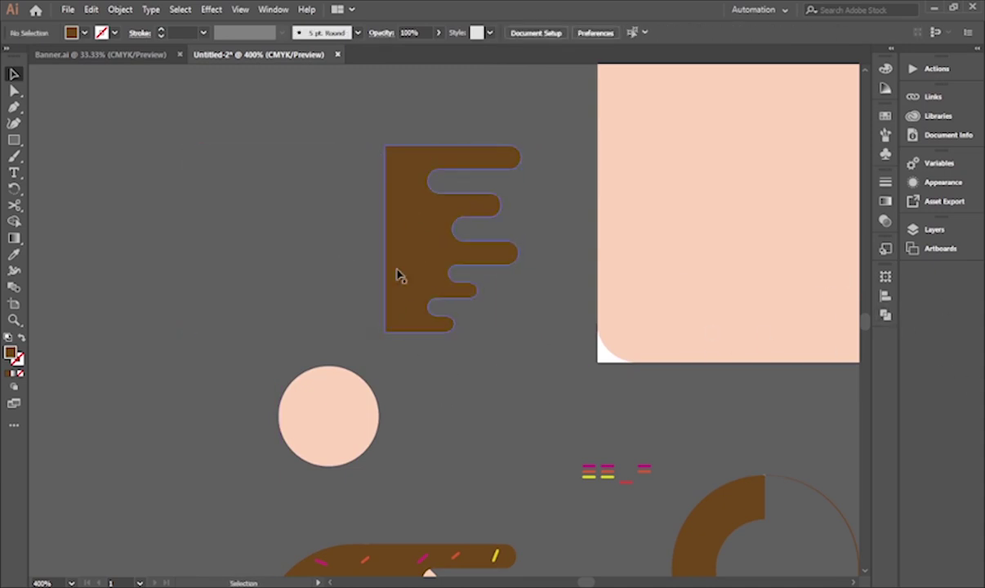
- Move the drip shape aside to reach the sprinkles, and place it back beneath them
left_click_drag(425, 225, 302, 225)
left_click_drag(539, 121, 402, 329)
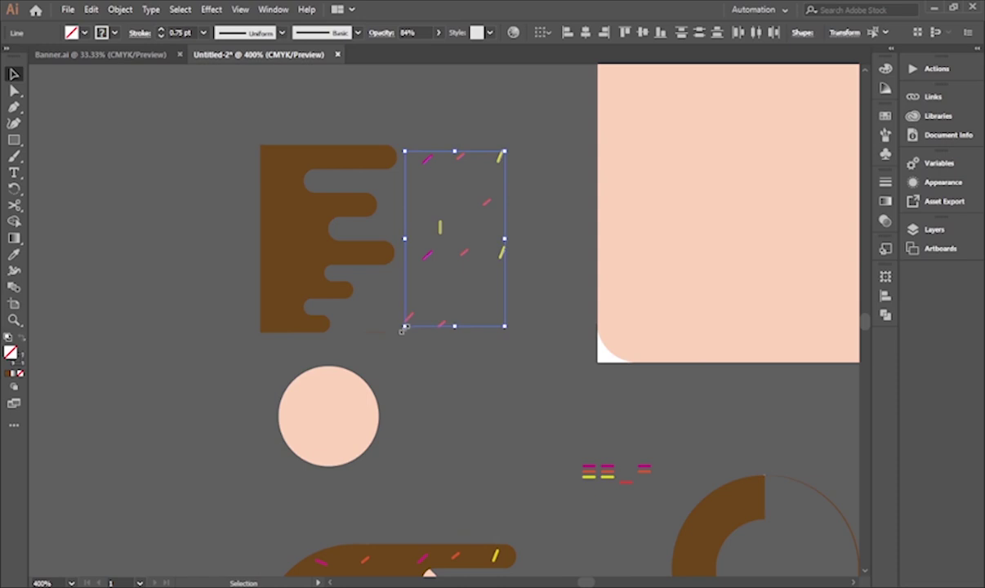
left_click(523, 525)
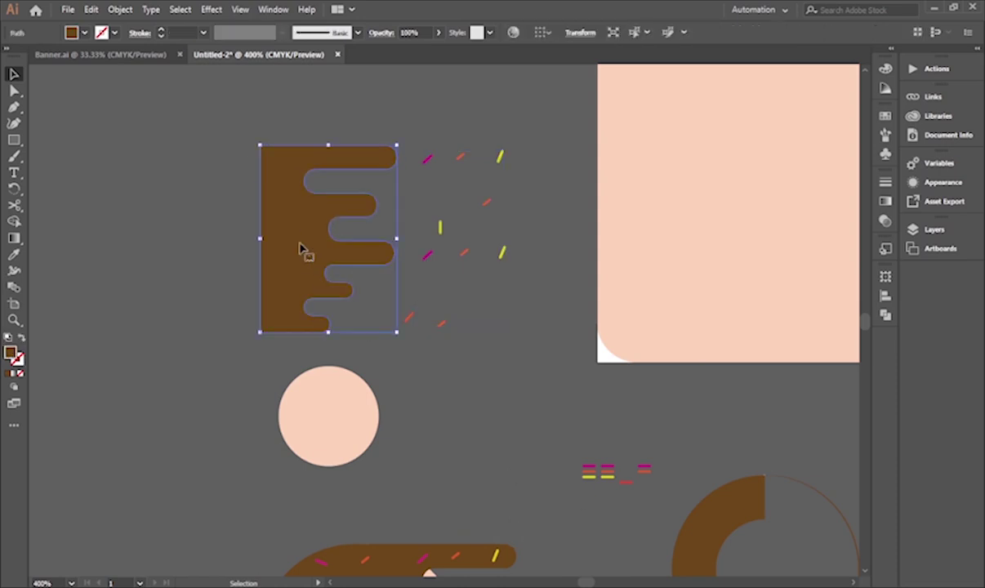
left_click_drag(418, 290, 419, 291)
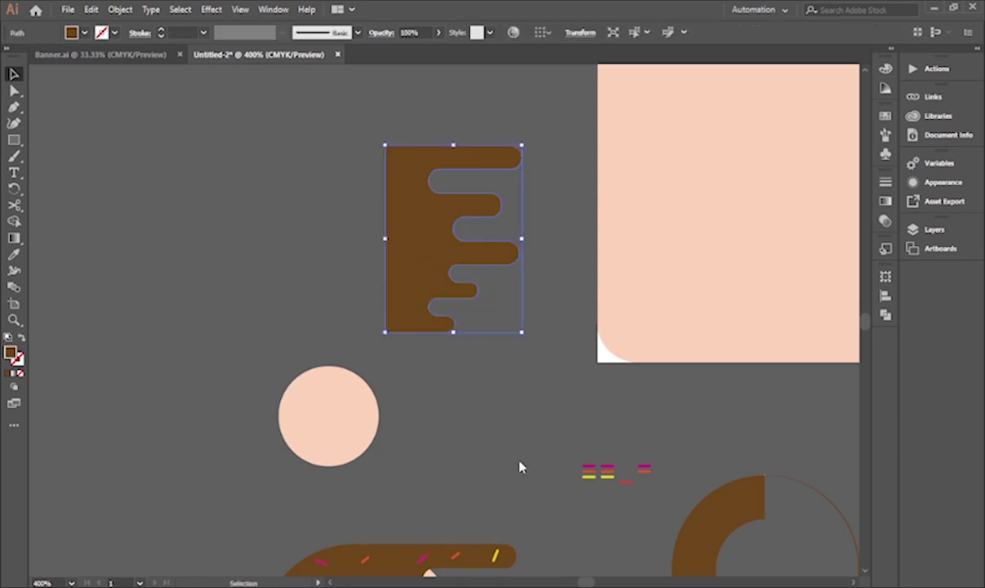
left_click_drag(503, 437, 394, 518)
- Group the drip shape with its sprinkles and place a copy of the group on the business card
left_click_drag(388, 466, 310, 354)
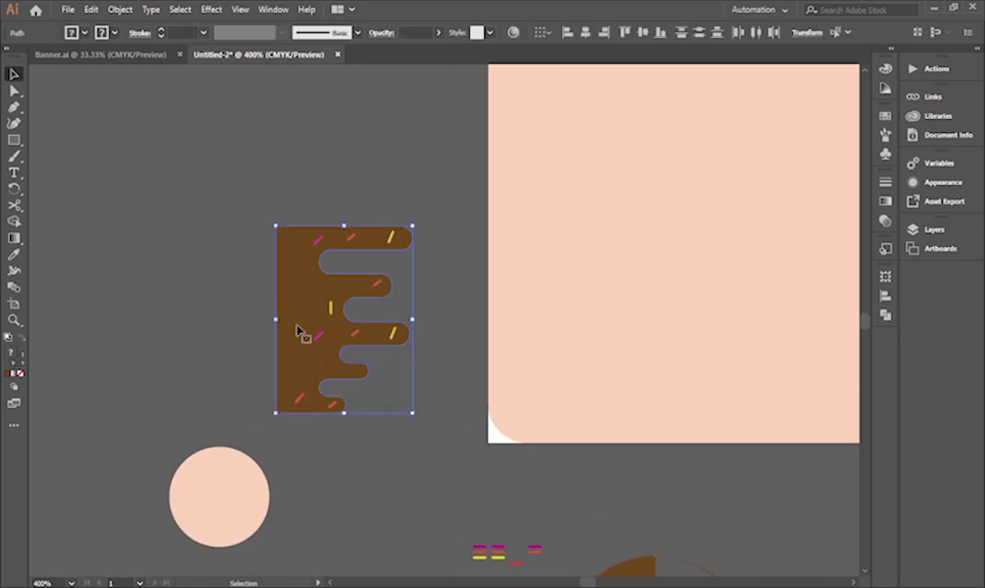
left_click(436, 397)
scroll(432, 406, "down", 3)
left_click_drag(427, 420, 379, 414)
left_click_drag(327, 369, 573, 341)
key("ctrl+v")
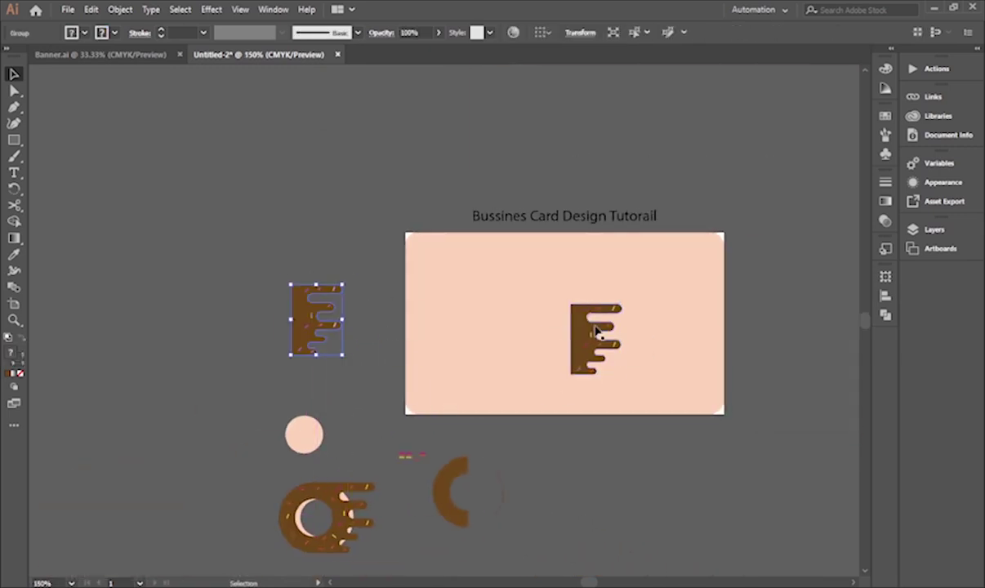
- Scale the copied drip group to the full card height and reflect it horizontally
left_click_drag(622, 304, 749, 233)
left_click_drag(675, 373, 739, 415)
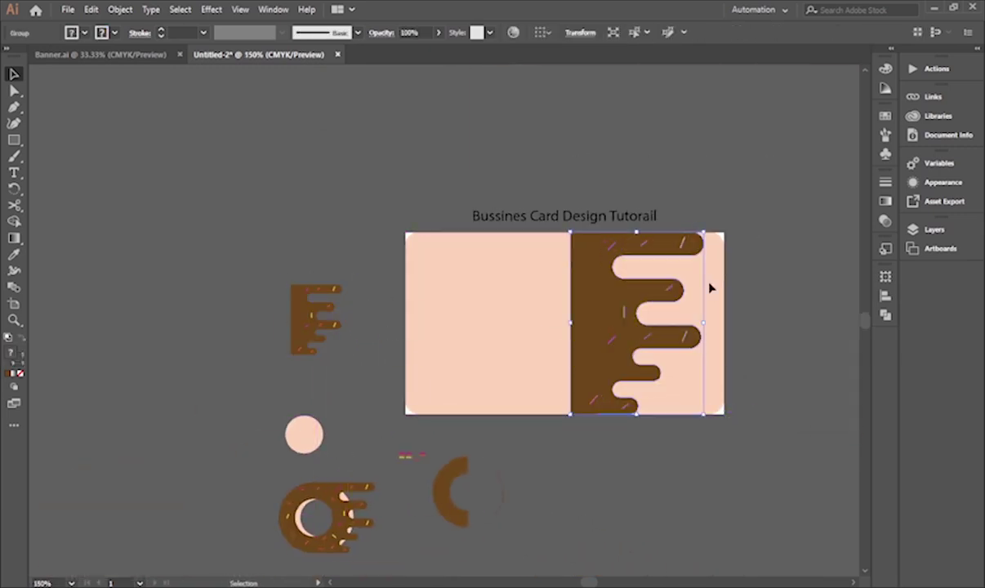
left_click(504, 400)
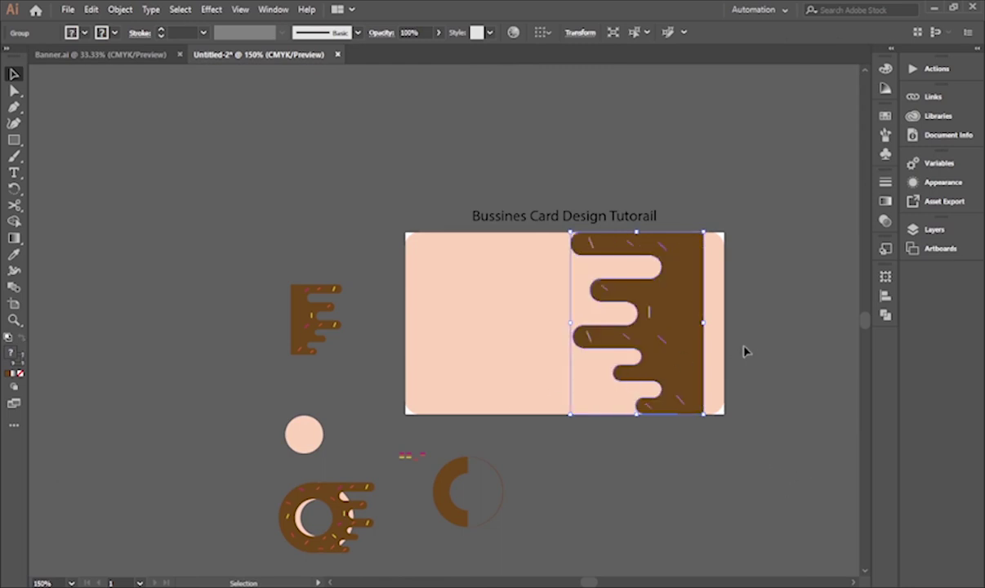
- Nudge the reflected drip group right until it is flush with the card's right edge
key("Right")
key("Right")
key("Right")
key("Right")
key("Right")
key("Right")
key("Right")
key("Right")
key("Right")
key("Right")
key("Right")
key("Right")
key("Right")
key("Right")
key("Right")
key("Right")
key("Right")
left_click(744, 401)
scroll(741, 317, "down", 1)
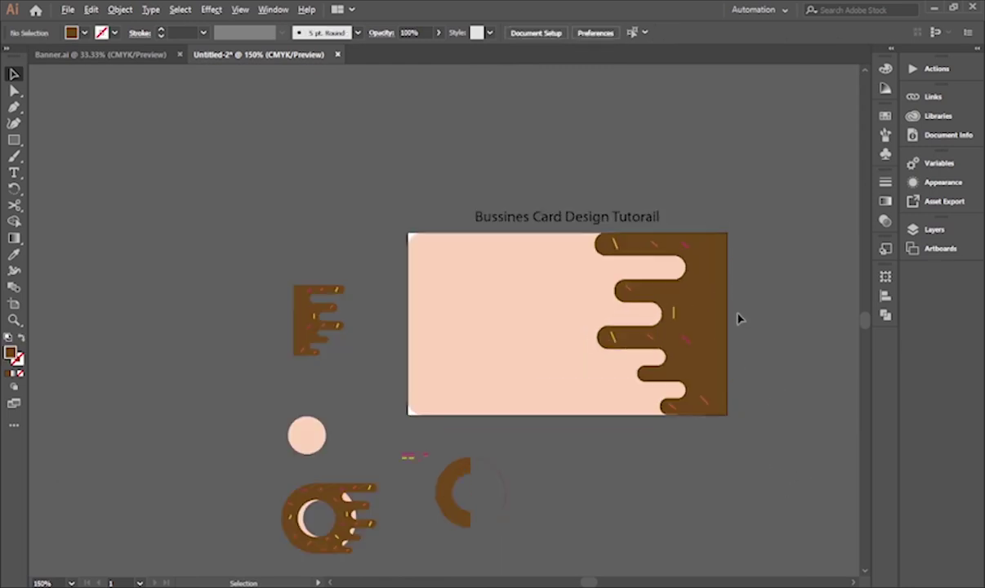
- Select all the sprinkles on the card's drip shape and set their stroke weight to 2 pt
scroll(737, 314, "up", 2)
left_click(687, 350)
left_click(800, 291)
key("a")
left_click(680, 356)
left_click(663, 320, "shift")
left_click(679, 232, "shift")
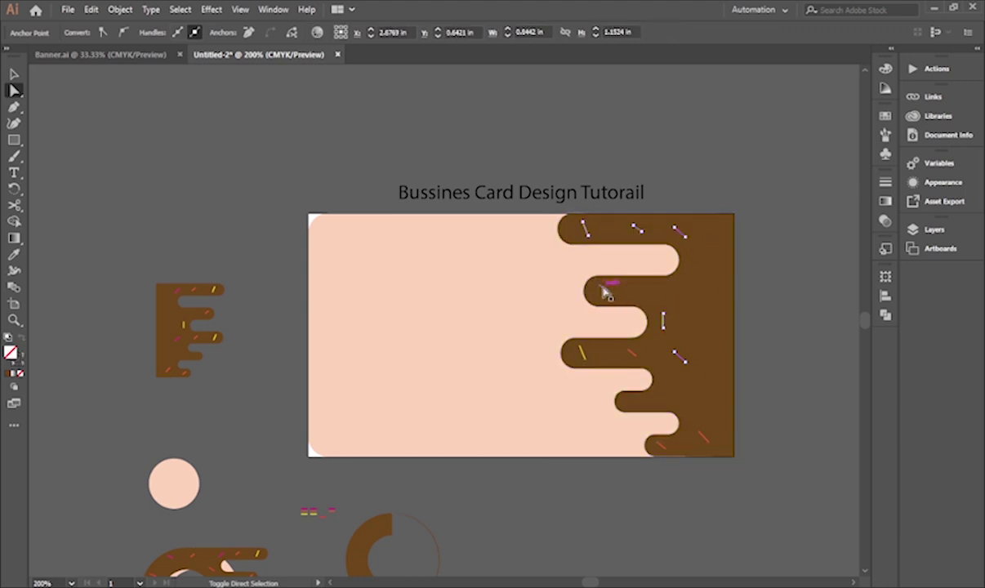
left_click(703, 438, "shift")
left_click(661, 446, "shift")
left_click(633, 354, "shift")
left_click(633, 353, "shift")
left_click(633, 352, "shift")
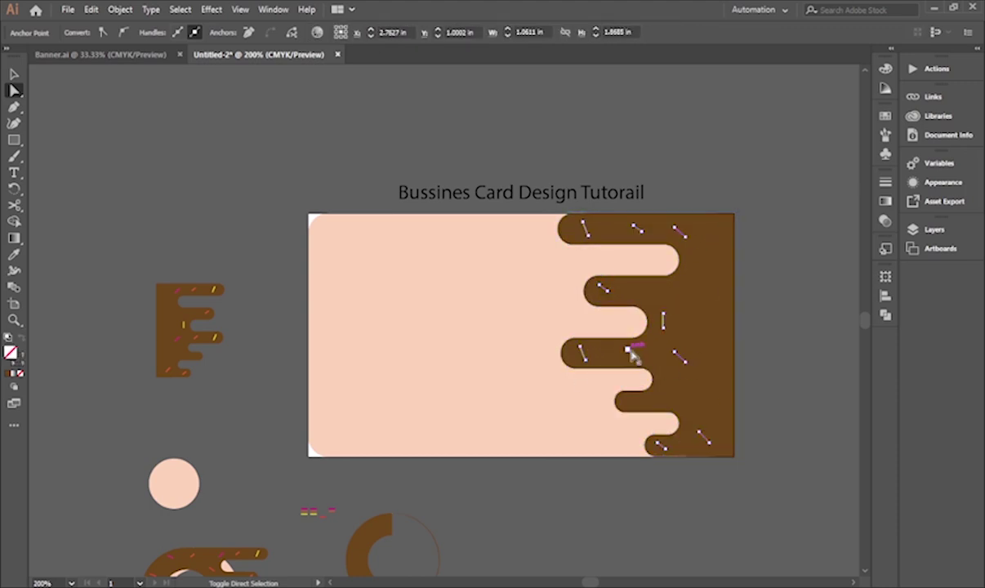
key("v")
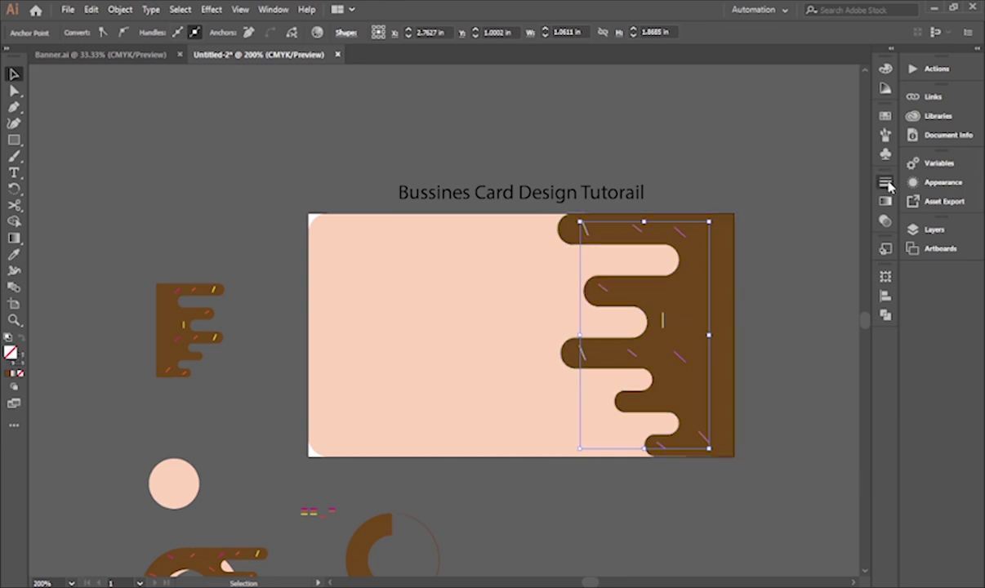
left_click(837, 175)
scroll(717, 353, "down", 1)
scroll(713, 353, "up", 1)
- Rotate the upright yellow sprinkle on the card's drip and add orange, yellow and magenta sprinkle copies near the card's right edge
left_click(668, 318)
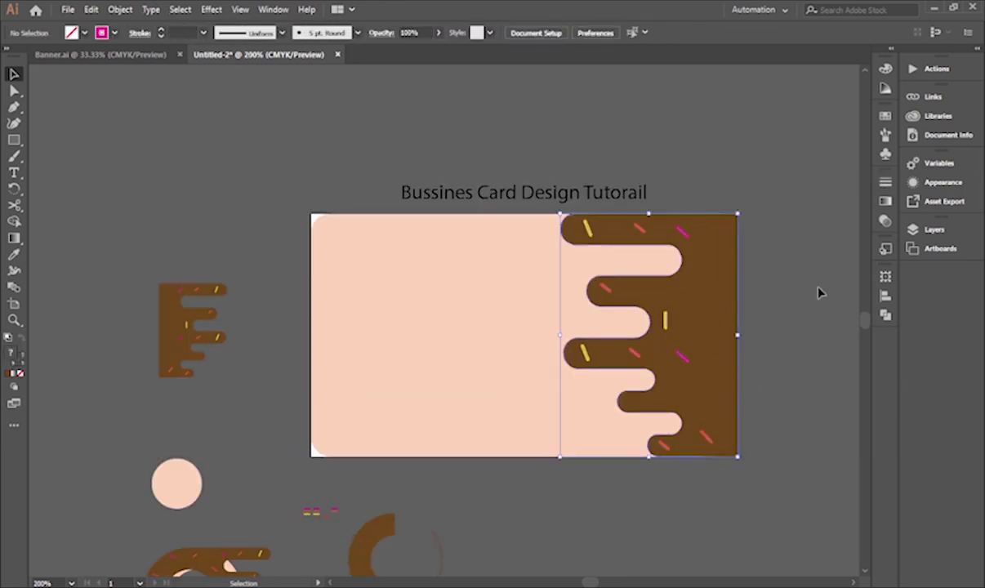
left_click(666, 318)
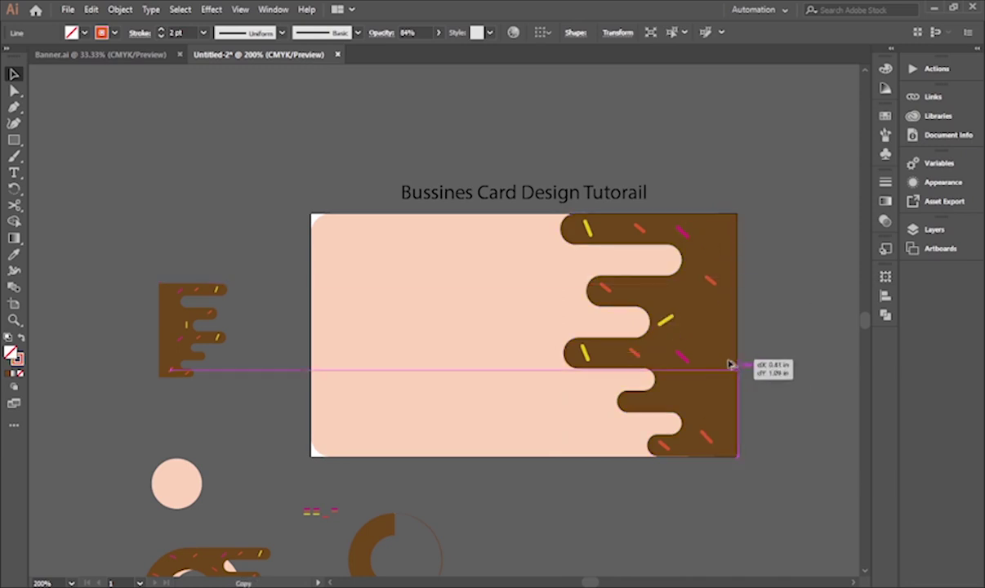
left_click_drag(729, 365, 784, 319)
key("Delete")
left_click_drag(662, 318, 716, 324)
left_click_drag(717, 326, 706, 326)
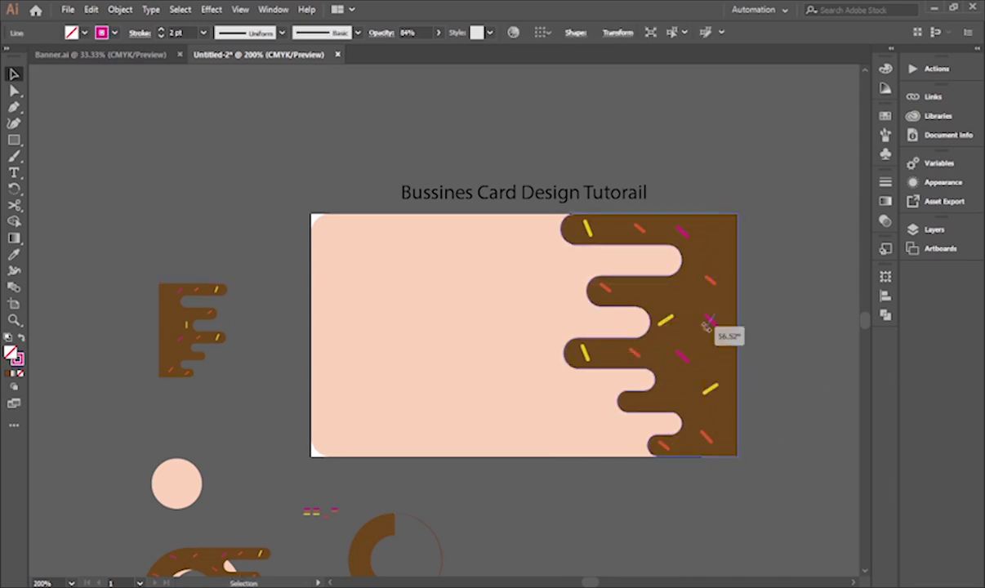
left_click(786, 326)
- Rotate the sprinkles on the drip's upper arms to vary their angles
left_click_drag(692, 236, 678, 253)
left_click(670, 270)
left_click(665, 235)
left_click(614, 268)
left_click_drag(618, 278, 623, 257)
left_click(798, 306)
- Group the sprinkled donut artwork, place a copy on the card's left half and enlarge it
left_click_drag(671, 407, 710, 184)
left_click_drag(329, 466, 281, 421)
key("ctrl+g")
left_click_drag(350, 295, 359, 372)
left_click_drag(298, 494, 506, 197)
left_click_drag(531, 240, 571, 282)
left_click(811, 129)
- Divide the drip with the card's rounded rectangle, ungroup the result and delete the pieces outside the rounded corners
left_click_drag(812, 129, 715, 129)
left_click(691, 161)
key("ctrl+2")
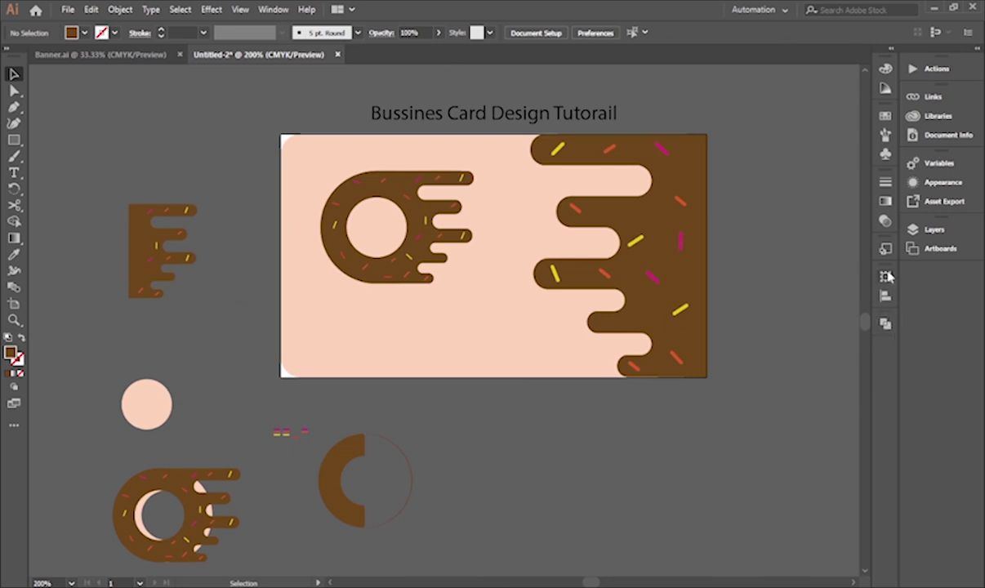
left_click(691, 220)
left_click(506, 236, "shift")
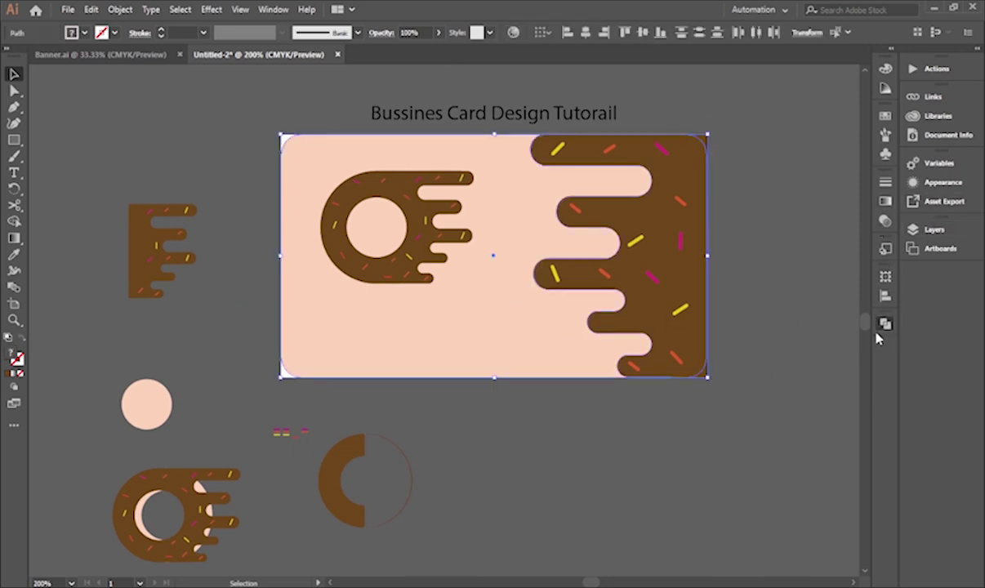
left_click(885, 324)
left_click(767, 376)
left_click(751, 265)
key("ctrl+shift+g")
left_click(754, 387)
left_click(705, 136)
key("Delete")
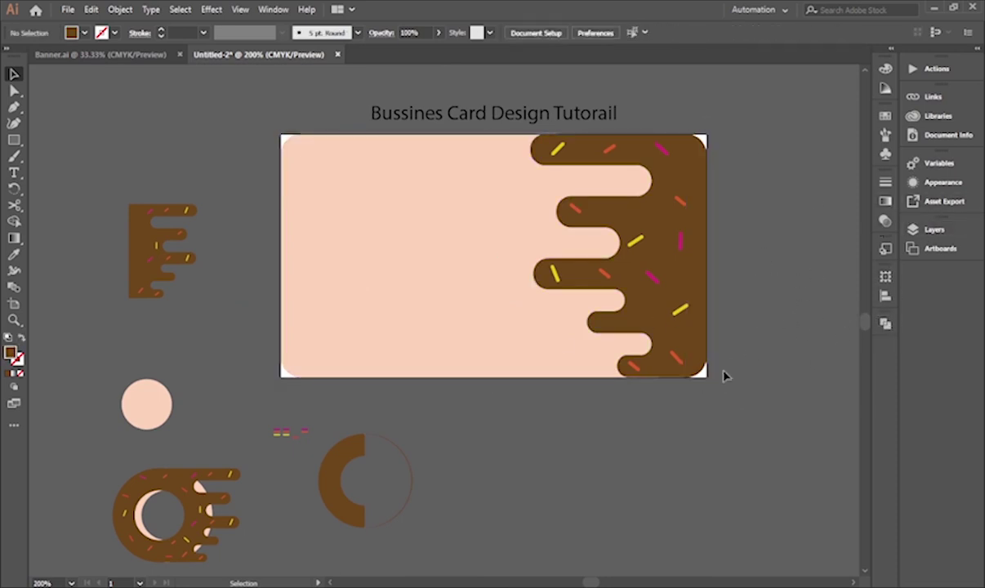
- Send the peach card background to the back, behind the donut
left_click_drag(557, 395, 556, 398)
key("ctrl+shift+[")
left_click(778, 513)
- Recolour the peach ring shape beneath the card's donut with a darker salmon
left_click(426, 329)
left_click(410, 254)
key("a")
left_click(432, 198)
left_click(430, 196)
key("v")
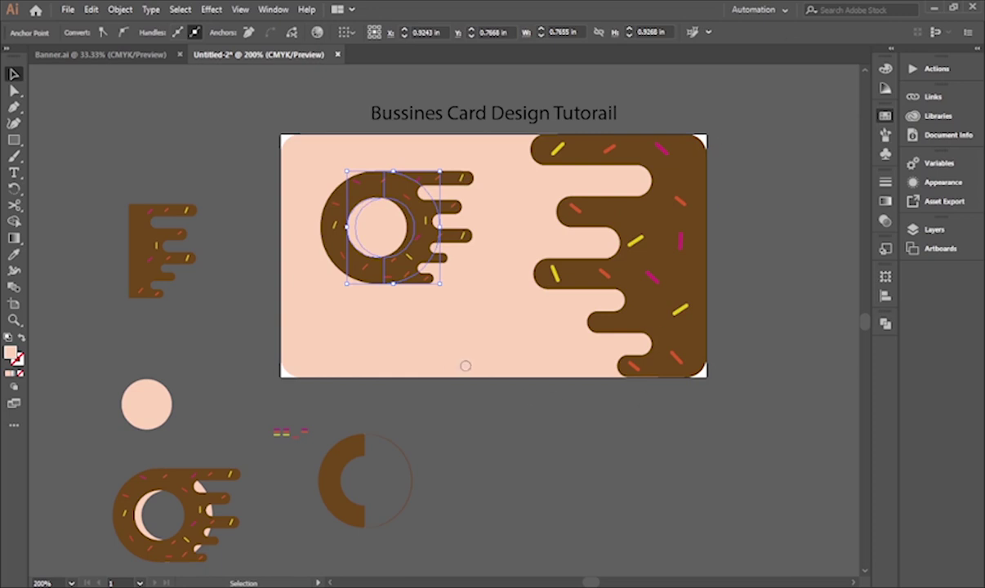
left_click(740, 366)
left_click(739, 371)
left_click(432, 219)
left_click(382, 82)
key("a")
left_click(428, 193)
left_click(428, 194)
key("v")
left_click(787, 469)
- Scale the donut on the card down
left_click_drag(499, 422, 536, 471)
left_click(447, 305)
left_click_drag(485, 331, 411, 299)
left_click(584, 475)
- Move the whole card design onto the empty canvas to the right of the artboard
left_click_drag(794, 158, 740, 160)
left_click_drag(680, 170, 375, 464)
left_click_drag(631, 330, 243, 335)
left_click_drag(211, 335, 678, 335)
left_click(621, 475)
scroll(676, 322, "up", 1)
left_click_drag(817, 402, 776, 392)
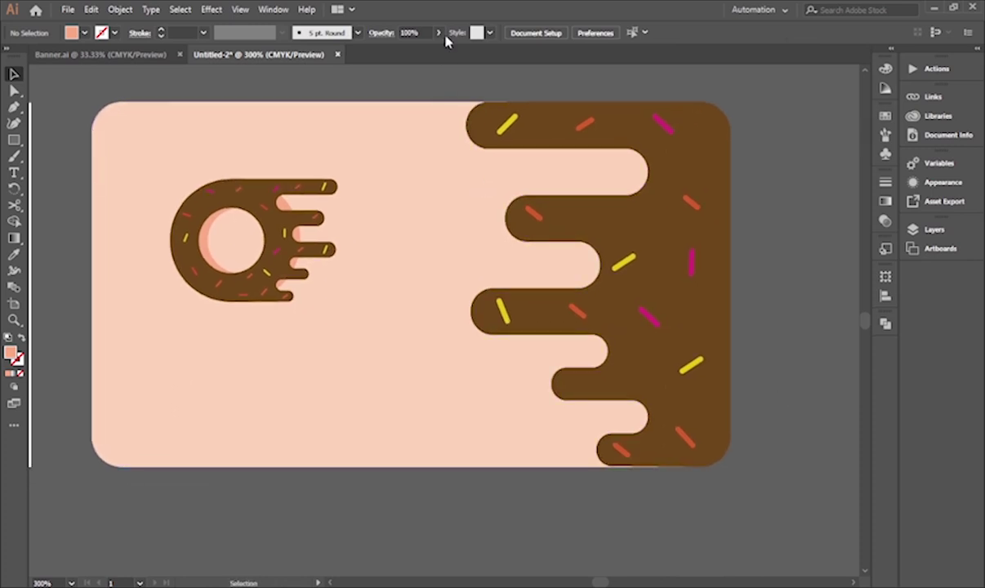
- Add two "Lorem ipsum" text lines centred beneath the donut, with the second line at 6 pt
key("t")
left_click(423, 230)
key("Escape")
left_click_drag(521, 224, 258, 362)
left_click(656, 32)
left_click(636, 47)
left_click_drag(786, 421, 783, 426)
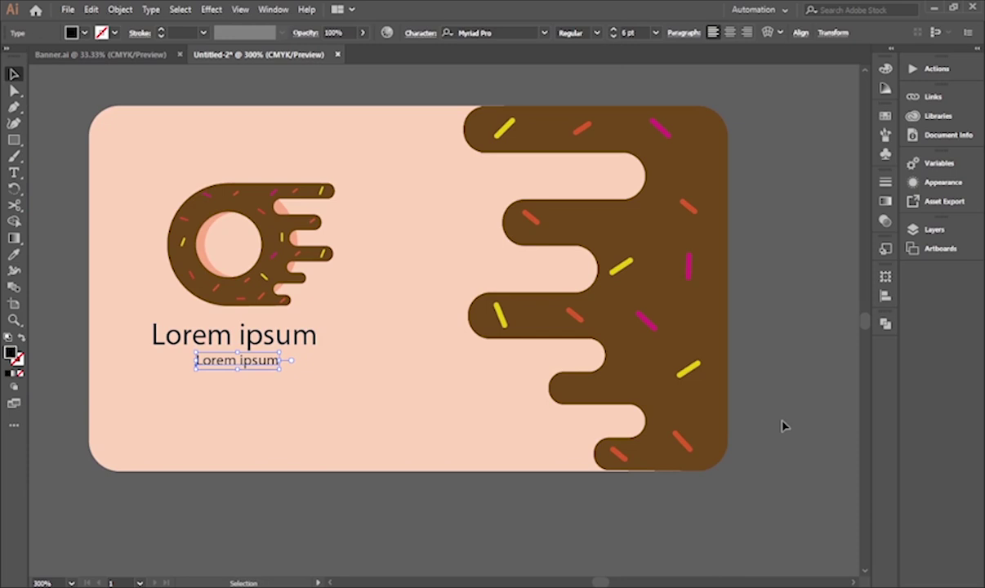
- Duplicate the card's brown drip slightly to the left and bring the original drip to the front
left_click(718, 417)
left_click_drag(714, 410, 708, 410, "alt")
left_click(724, 423)
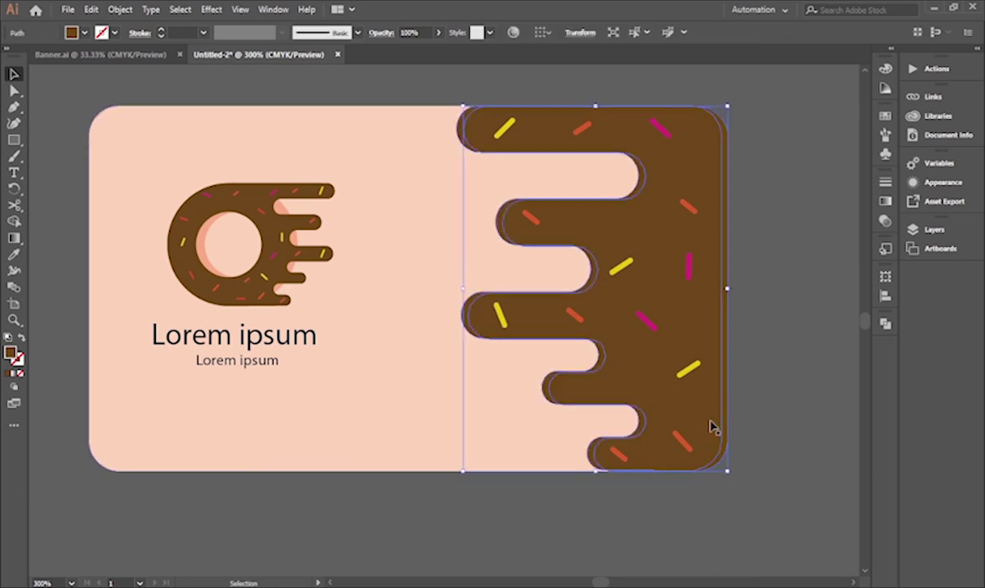
left_click(728, 414)
left_click(723, 417)
key("ctrl+shift+]")
- Fill the offset drip copy with the salmon colour sampled from the donut's shadow
left_click(761, 349)
left_click(642, 431)
key("i")
left_click(285, 208)
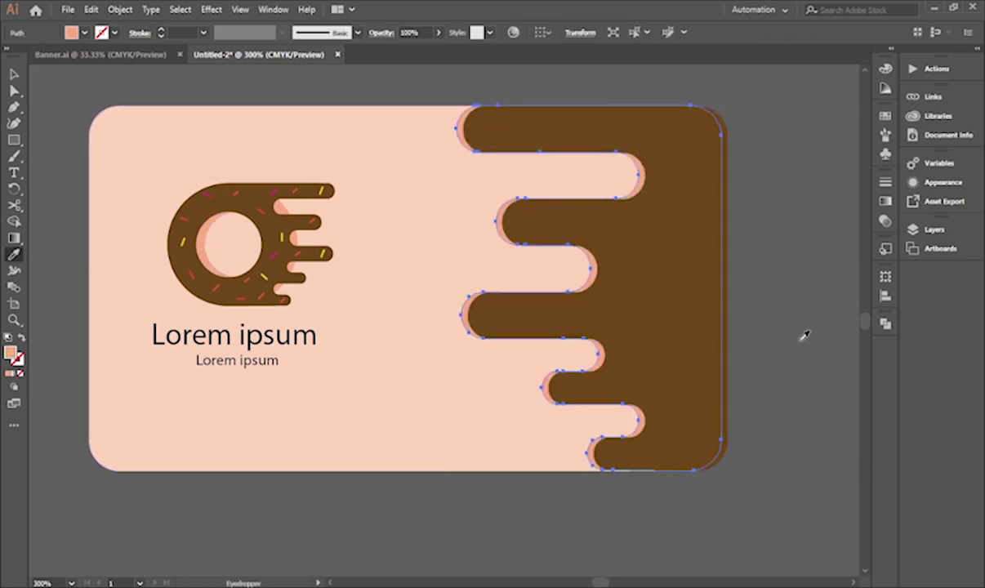
key("v")
left_click(780, 314)
- Examine how the brown drip and its salmon shadow align along the card's top edge
left_click_drag(792, 327, 795, 343)
scroll(596, 116, "up", 4)
left_click(594, 152)
left_click_drag(446, 191, 490, 238)
left_click(272, 162)
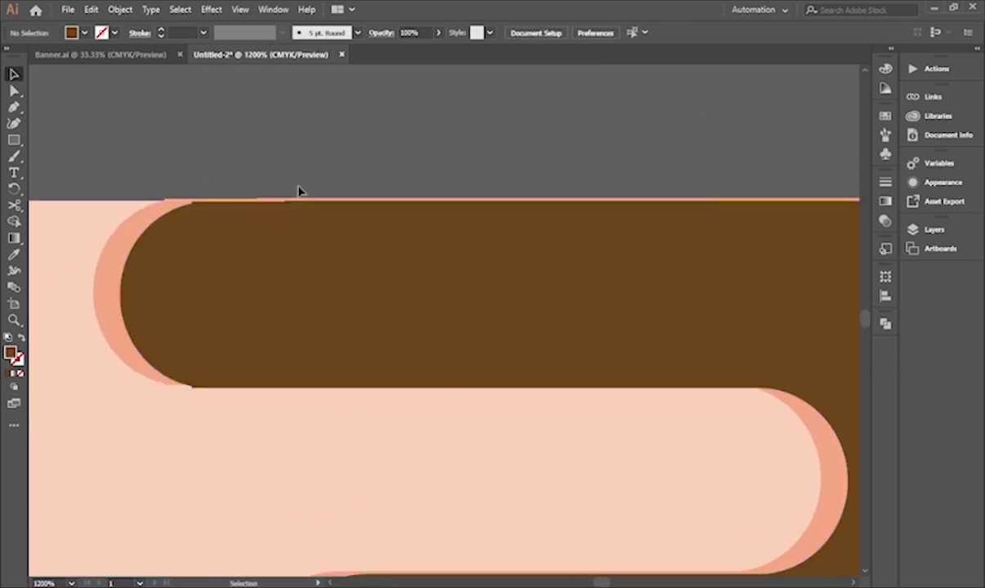
left_click(237, 199)
left_click(204, 149)
scroll(204, 149, "down", 4)
left_click_drag(541, 322, 630, 381)
left_click(415, 238)
left_click_drag(405, 222, 408, 219)
left_click(602, 330)
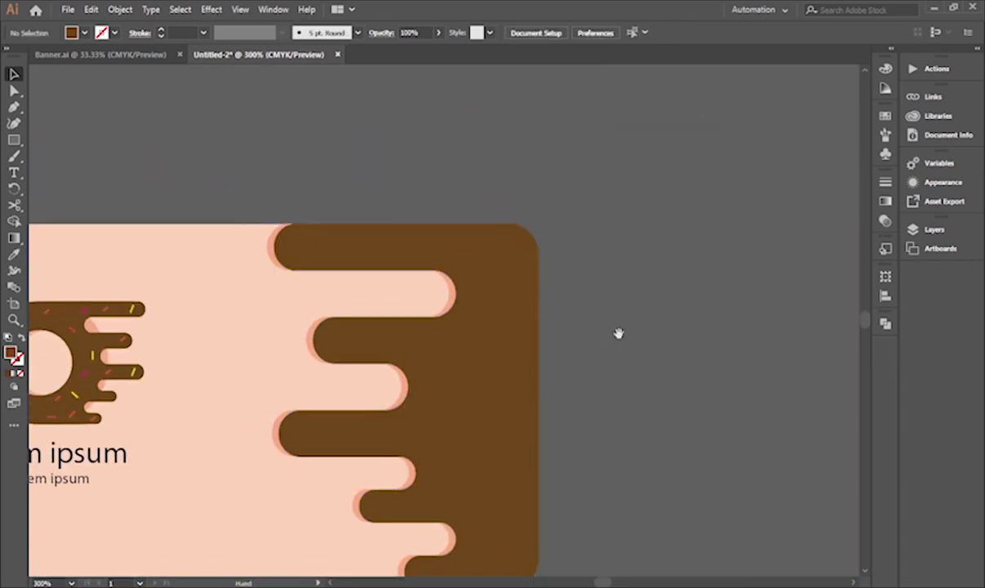
- Lower the two anchors at the bottom of the brown drip's lowest arm to the card's bottom edge
left_click_drag(603, 330, 621, 190)
left_click(475, 431)
left_click(425, 457)
scroll(445, 442, "up", 6)
key("a")
left_click(393, 486)
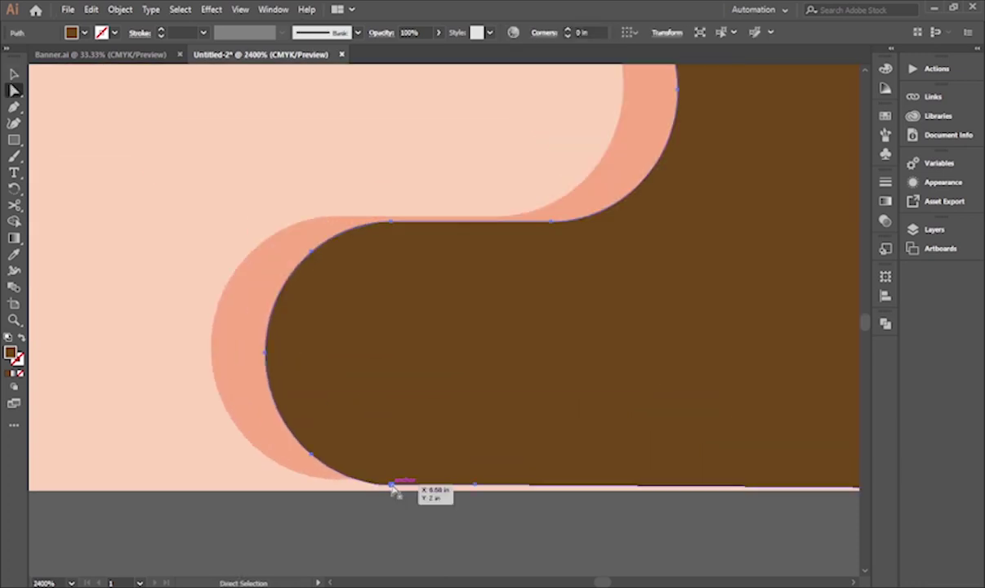
left_click(392, 485)
left_click(475, 484, "shift")
left_click_drag(391, 484, 420, 490)
left_click(383, 523)
left_click(317, 467)
left_click(337, 480)
left_click(449, 555)
- Adjust the anchors at the card's bottom-right corner to remove the peach strip beneath the brown drip
left_click_drag(849, 515, 541, 499)
left_click(653, 462)
left_click_drag(685, 474, 683, 477)
scroll(682, 477, "up", 4)
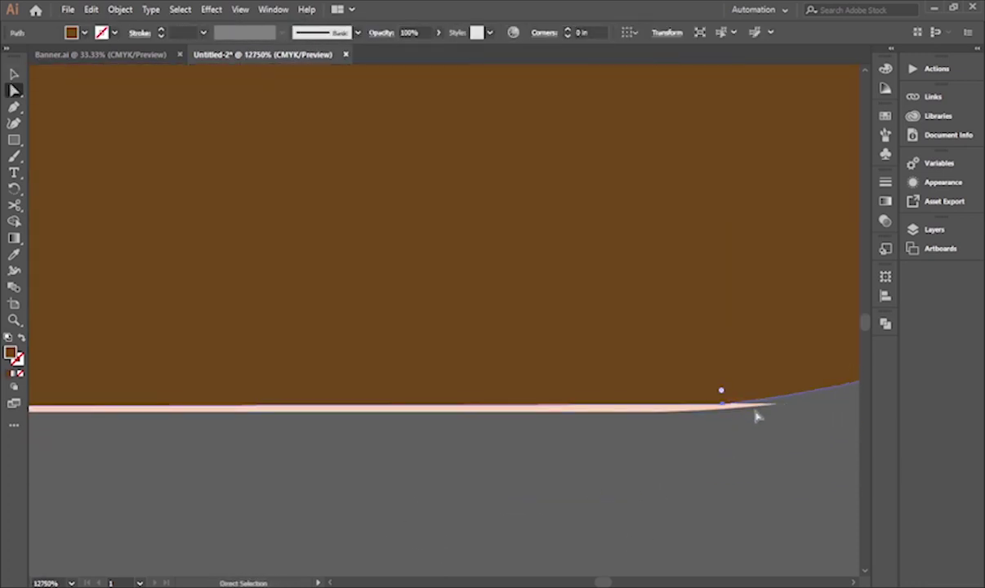
left_click(756, 415)
left_click_drag(774, 405, 786, 344)
left_click_drag(661, 411, 663, 355)
left_click(687, 445)
scroll(525, 402, "up", 1)
scroll(527, 405, "down", 12)
left_click_drag(601, 446, 749, 309)
left_click(450, 467)
left_click(765, 209)
- Nudge the salmon shadow drip two increments left to widen the shadow
key("v")
scroll(793, 311, "up", 1)
left_click_drag(794, 311, 703, 262)
scroll(702, 261, "down", 1)
left_click(422, 332)
left_click(596, 327, "shift")
left_click(620, 329)
left_click(422, 333)
key("Left")
key("Left")
left_click(707, 358)
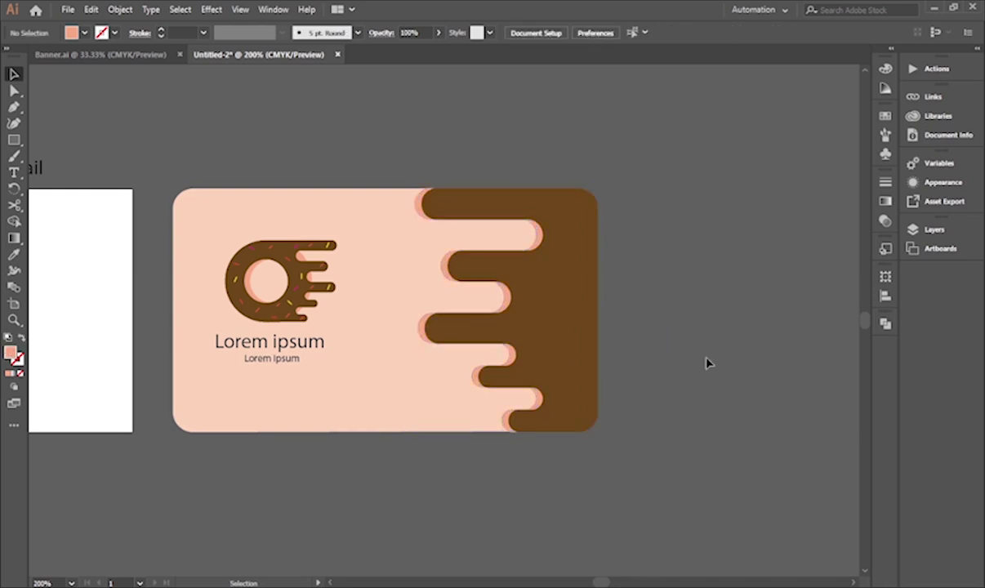
- Move the brown drip aside to the right to expose the sprinkles underneath it
scroll(707, 358, "down", 1)
left_click_drag(671, 296, 378, 455)
left_click(755, 360)
left_click(563, 325)
left_click_drag(653, 214, 477, 431)
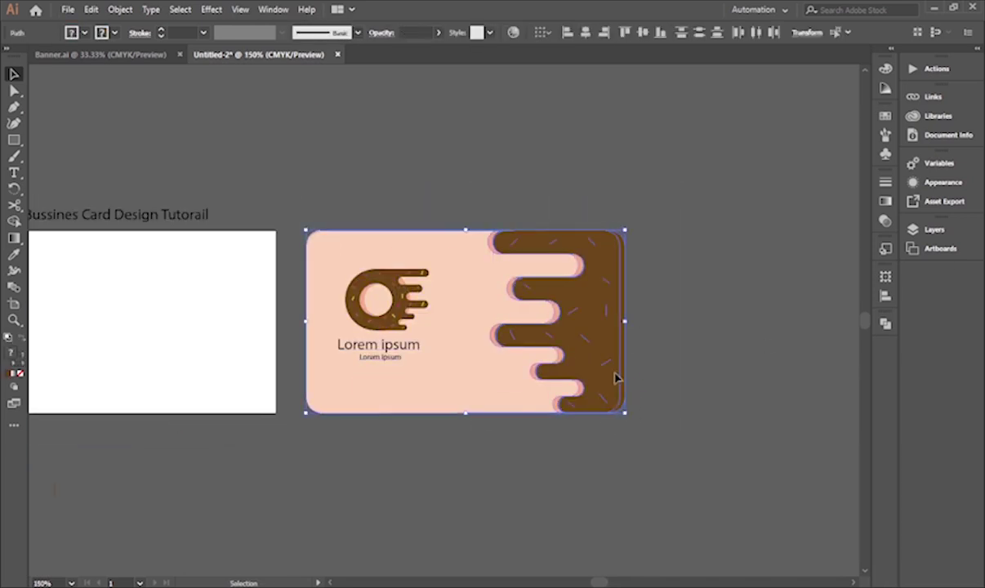
left_click(686, 372)
scroll(598, 360, "down", 1)
scroll(607, 361, "up", 3)
left_click_drag(608, 368, 744, 368)
left_click(718, 500)
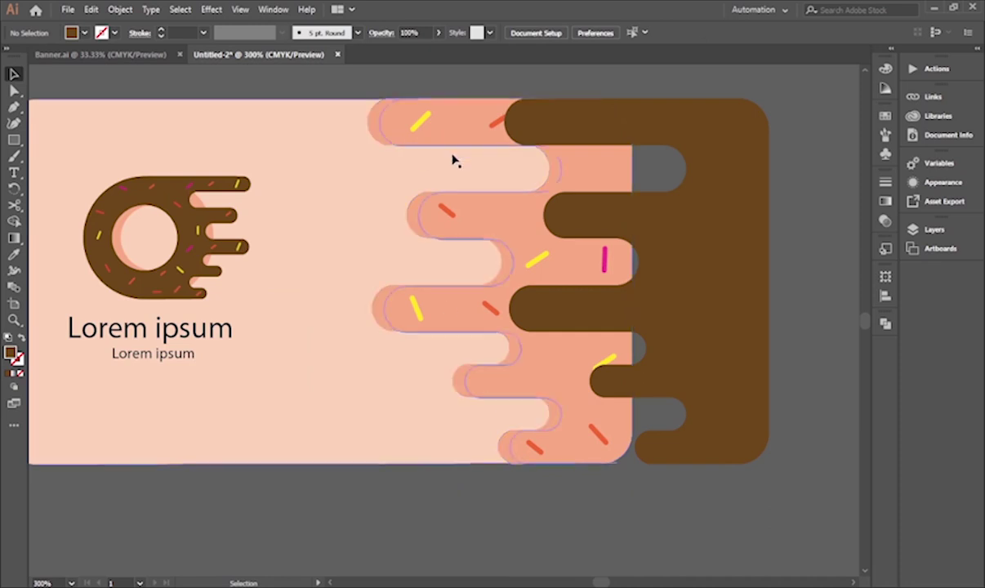
- Nudge the salmon shadow drip five increments right
left_click_drag(587, 273, 587, 417)
key("ctrl+z")
left_click(688, 504)
left_click_drag(688, 504, 606, 531)
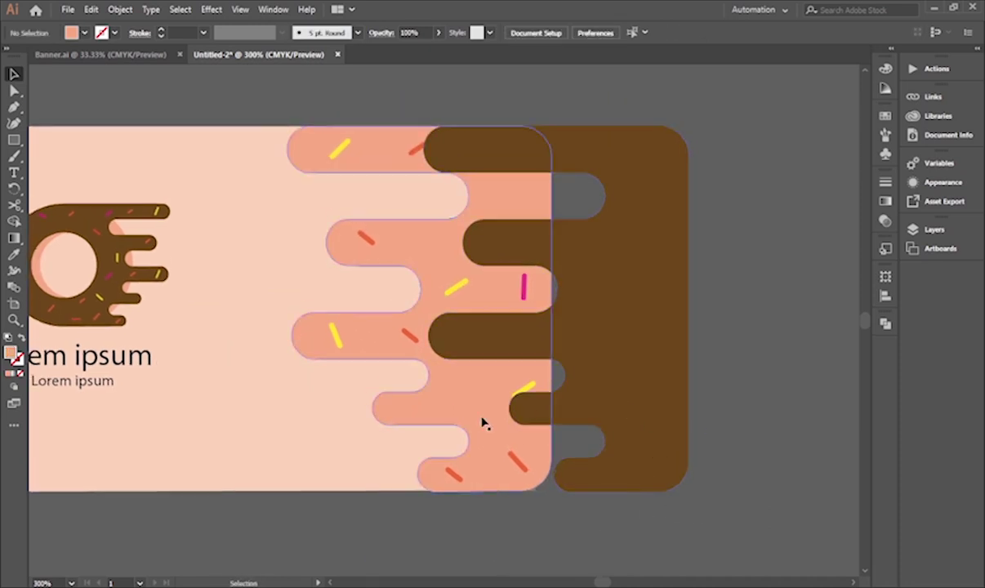
left_click(512, 424)
key("Right")
key("Right")
key("Right")
key("Right")
key("Right")
- Bring the drip's sprinkles to the front and move the brown drip back against the card's right edge
left_click(772, 399)
left_click_drag(567, 102, 333, 464)
left_click(506, 441, "shift")
left_click(665, 431, "shift")
left_click(671, 513)
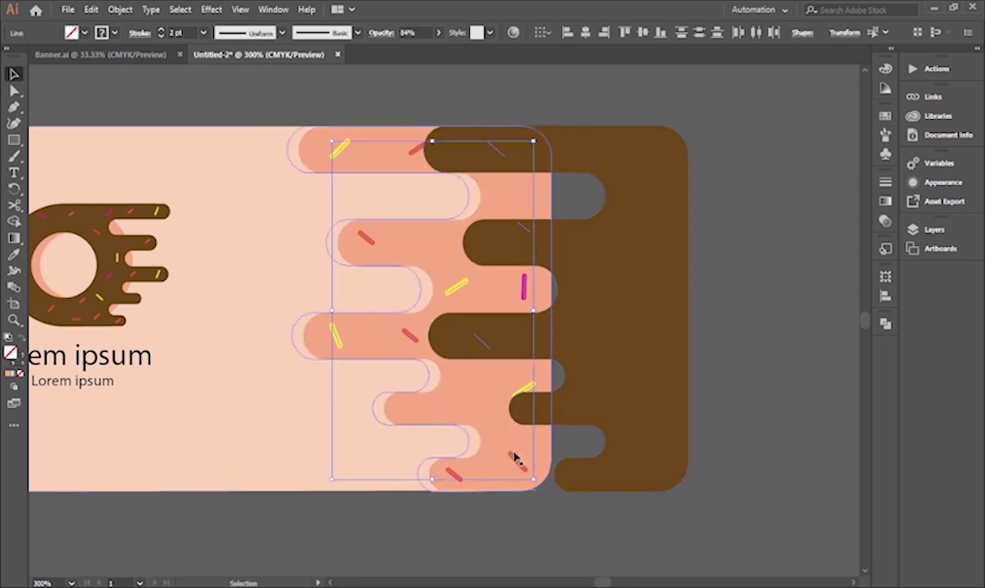
left_click_drag(690, 393, 547, 315)
scroll(659, 336, "left", 2)
scroll(659, 336, "up", 1)
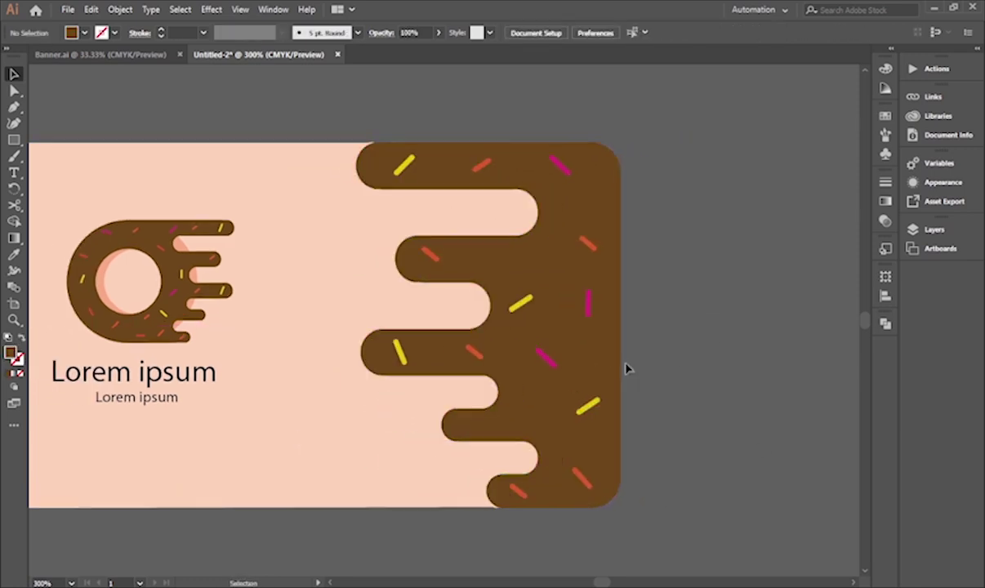
- Shift the brown drip slightly right so the salmon shadow shows along the drips' edges
left_click_drag(609, 370, 601, 369)
left_click_drag(603, 370, 625, 369)
left_click_drag(609, 356, 604, 367)
left_click(769, 395)
key("ctrl+z")
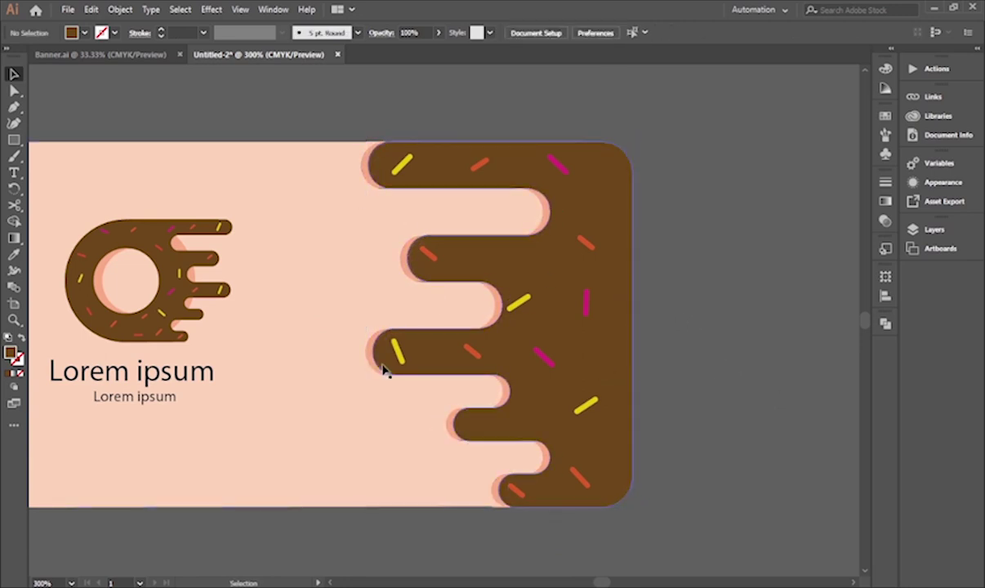
left_click(492, 300)
key("ctrl+z")
left_click(492, 302)
left_click(654, 342)
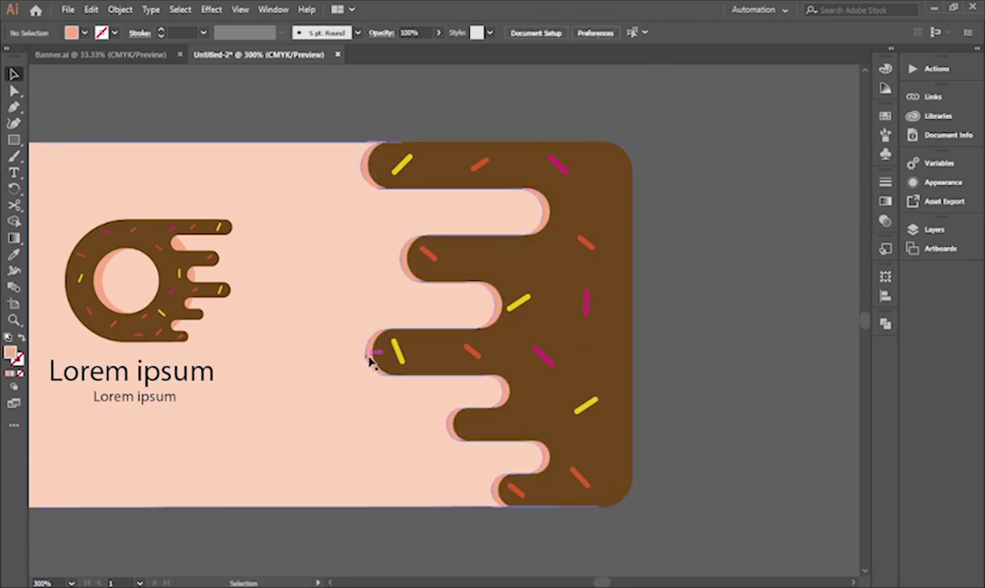
- Reposition the peach card background and the salmon shadow behind the brown drip, leaving a narrow shadow edge without gaps
left_click_drag(352, 369, 314, 369)
left_click(666, 363)
scroll(326, 417, "left", 1)
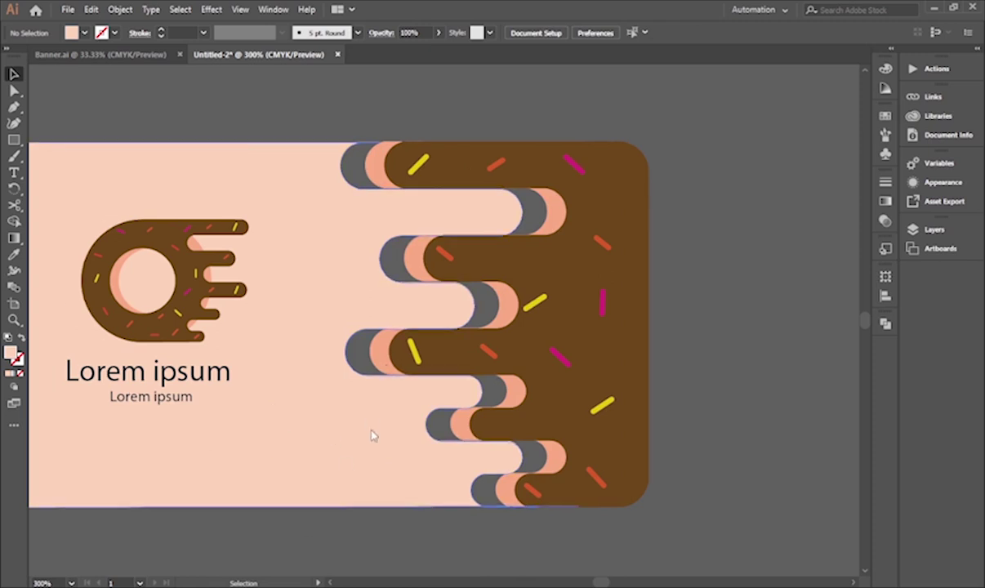
left_click(414, 506)
left_click_drag(410, 482, 448, 475)
left_click(657, 510)
left_click_drag(383, 360, 392, 359)
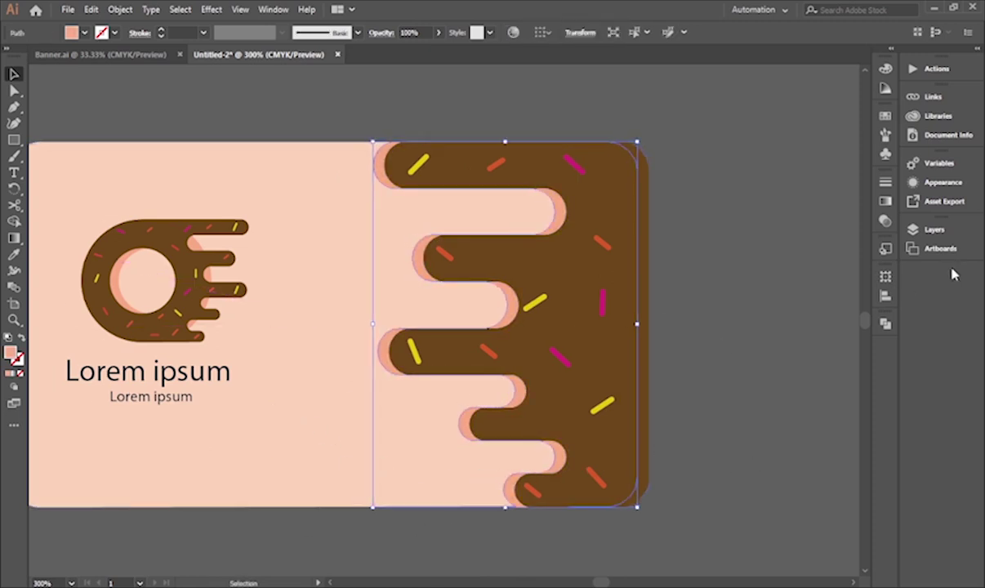
- Duplicate the card background with its drip, shadow and sprinkles beside the original and mirror the copy horizontally
left_click(686, 299)
scroll(686, 299, "down", 2)
left_click_drag(732, 328, 575, 349)
left_click(498, 347)
left_click(588, 327)
left_click(482, 366)
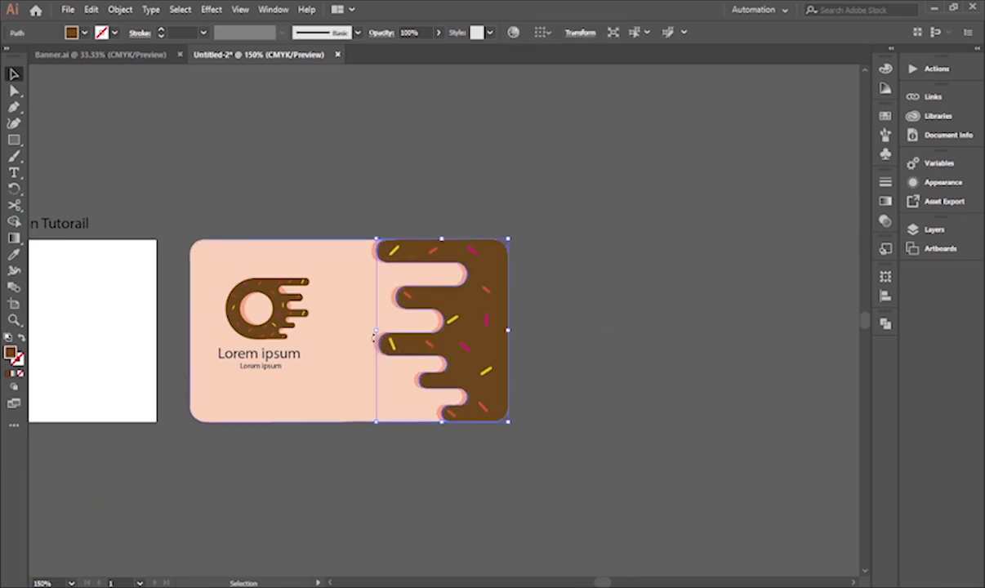
left_click(445, 364)
left_click(666, 348)
left_click_drag(524, 220, 351, 451)
left_click_drag(356, 382, 704, 382)
left_click_drag(670, 331, 540, 325)
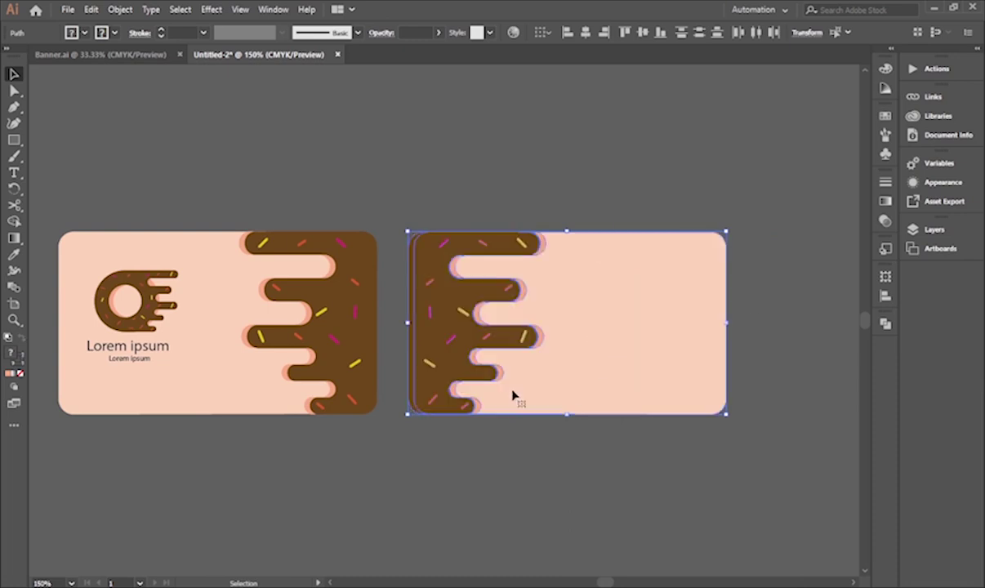
key("ctrl+shift+a")
left_click(446, 362)
left_click_drag(545, 328, 651, 328)
key("ctrl+z")
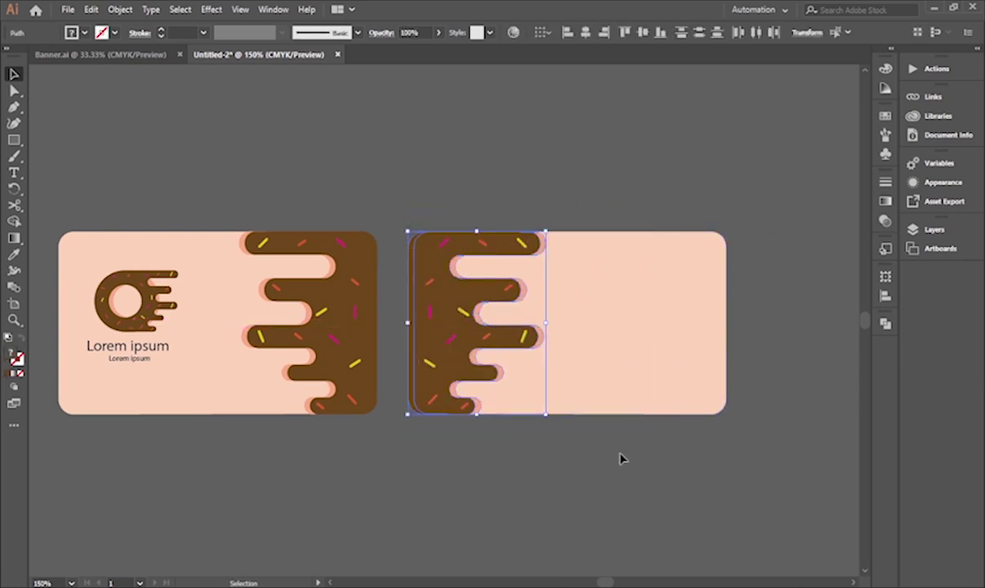
left_click(559, 462)
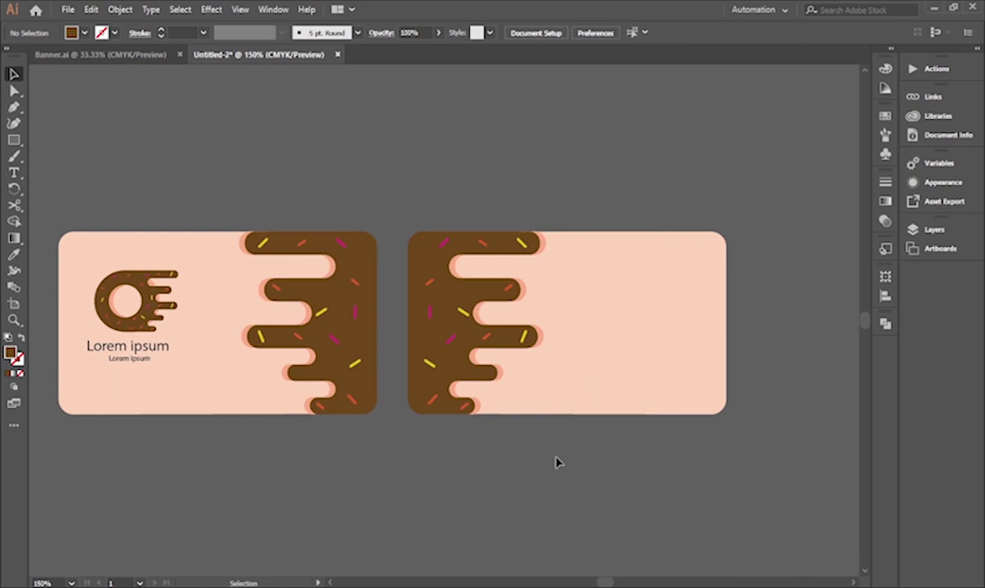
- Move the mirrored brown drip and sprinkles toward the second card's right side, with a copy of the salmon shadow behind them
left_click_drag(439, 329, 604, 330)
left_click_drag(619, 408, 623, 368)
left_click(498, 371, "shift")
left_click(550, 352, "shift")
left_click(535, 447)
left_click_drag(458, 339, 624, 336)
left_click(742, 464)
- Unite the second card's background with the salmon shape left on its left side using Pathfinder
left_click(521, 341)
left_click(466, 265, "shift")
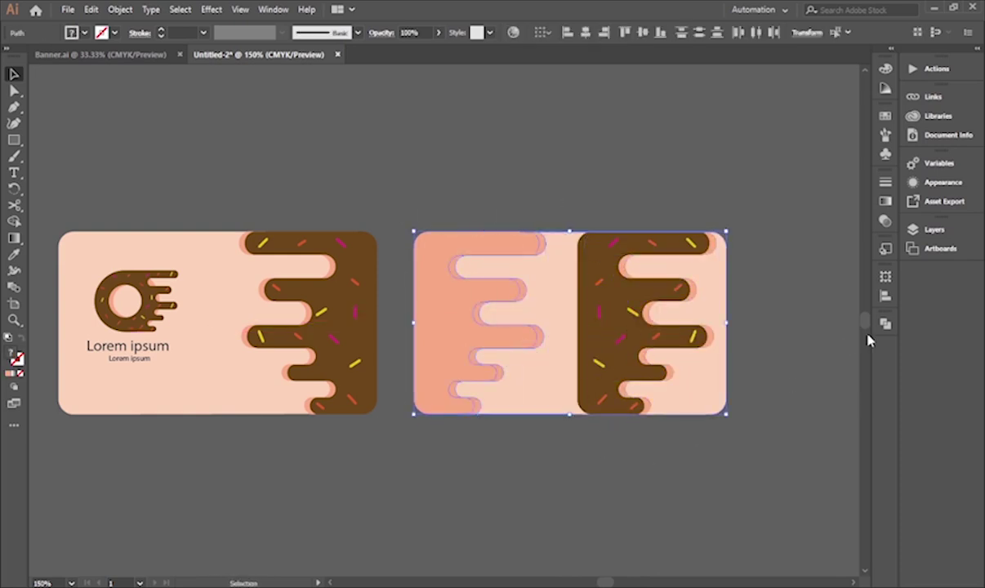
left_click(885, 324)
left_click(729, 352)
left_click(569, 495)
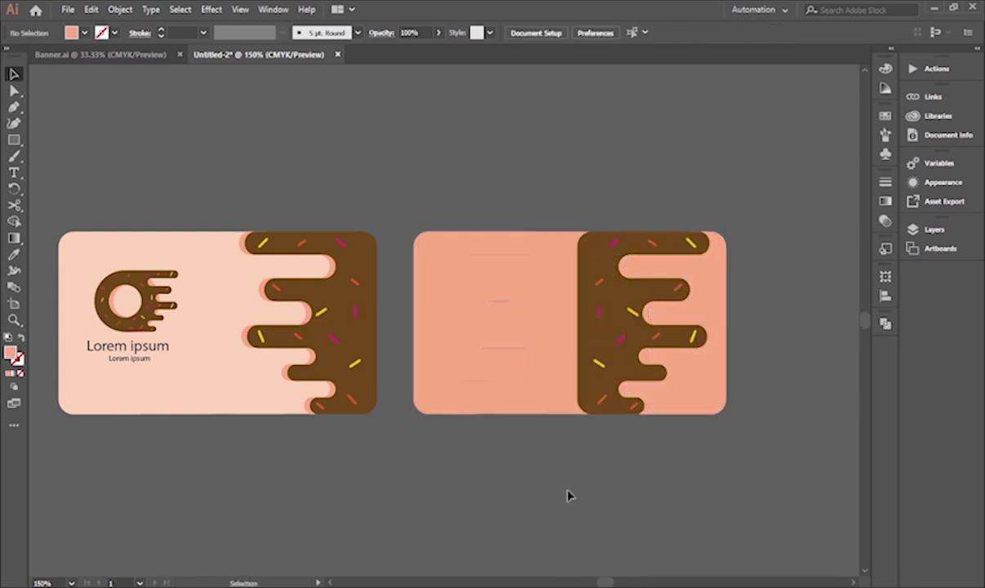
- Draw a rectangle over the leftover hairlines in the united card and merge it into the card shape
left_click_drag(515, 363, 550, 398)
key("v")
left_click(668, 407, "shift")
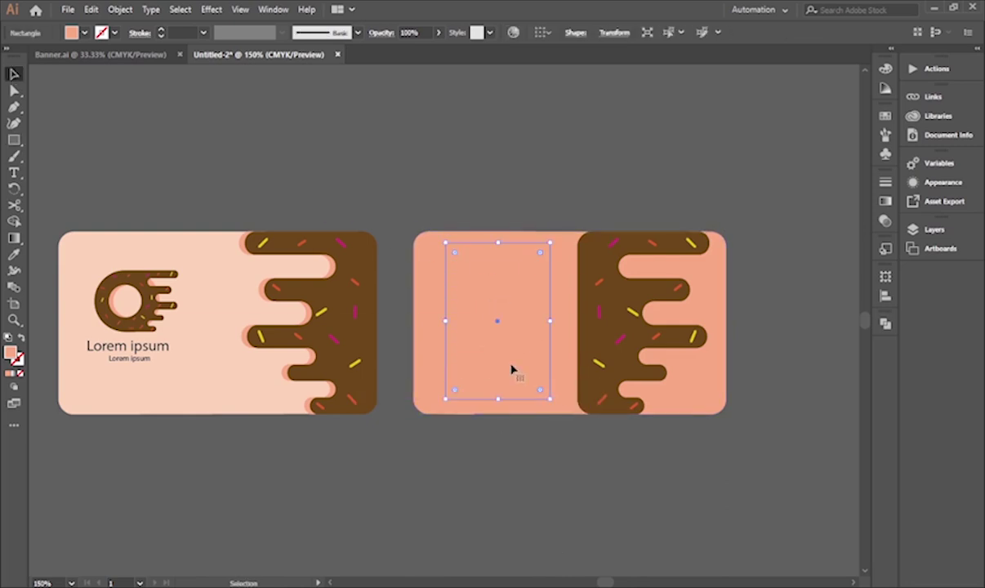
left_click(885, 324)
left_click(729, 352)
left_click(842, 321)
key("ctrl+z")
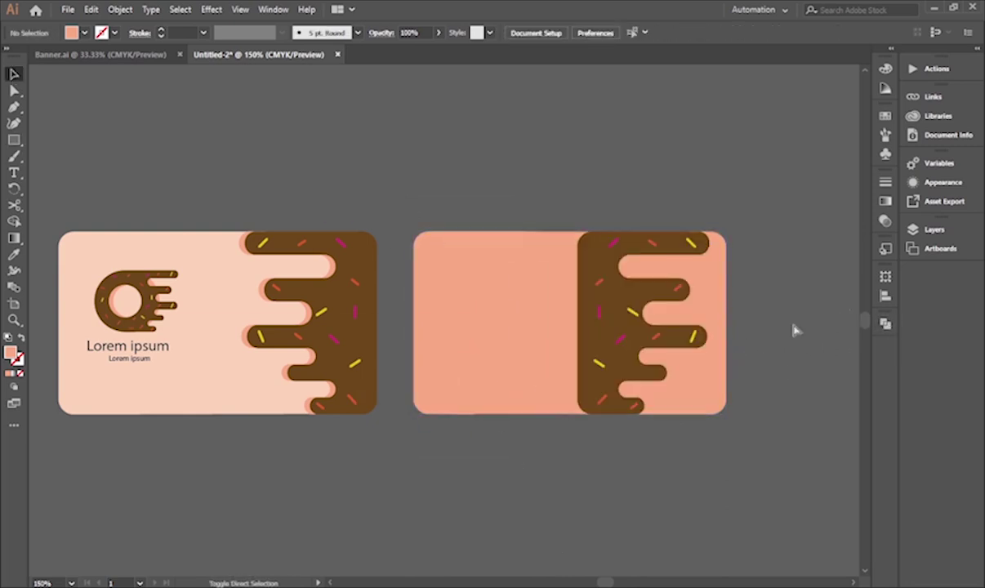
key("ctrl+shift+z")
- Send the united card shape to the back and fill it with the peach sampled from the first card
left_click(623, 281)
key("ctrl+shift+[")
key("i")
left_click(228, 372)
key("v")
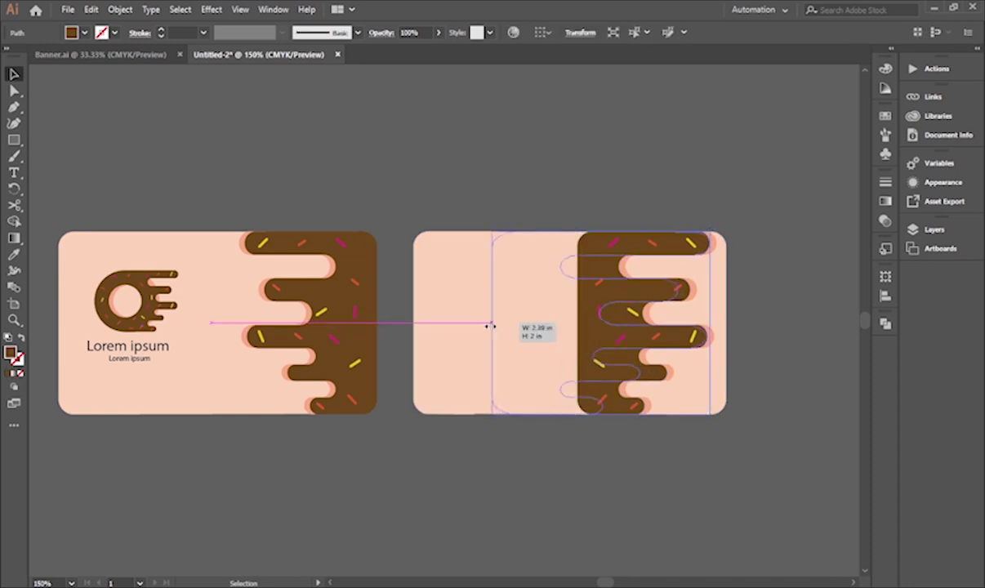
- Extend the mirrored brown drip's left edge to the second card's left edge by moving its corner anchor points
key("a")
left_click(581, 241)
left_click_drag(592, 415, 411, 402)
left_click(496, 493)
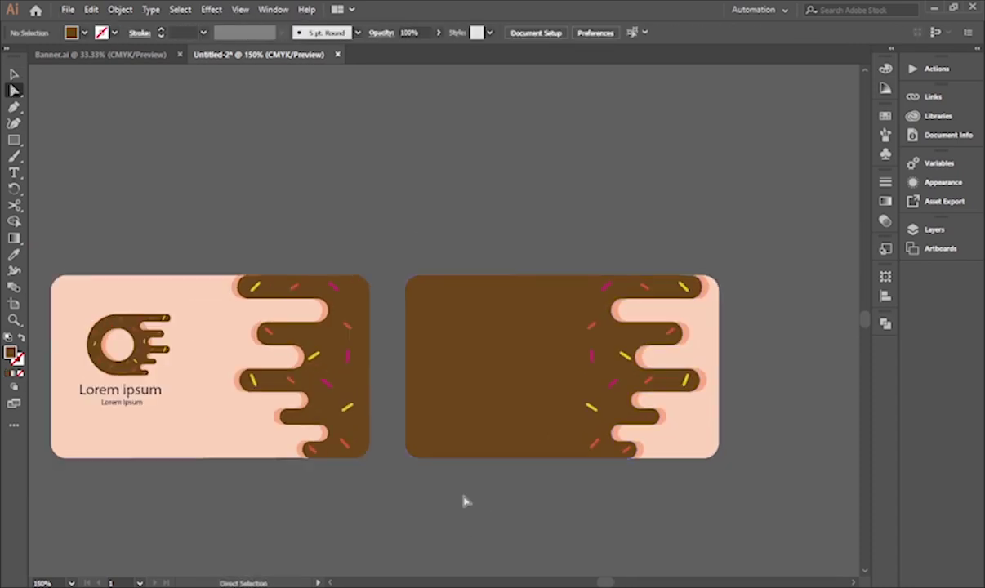
- Copy the logo's two text lines onto the brown area of the second card and bring them to the front
key("ctrl+=")
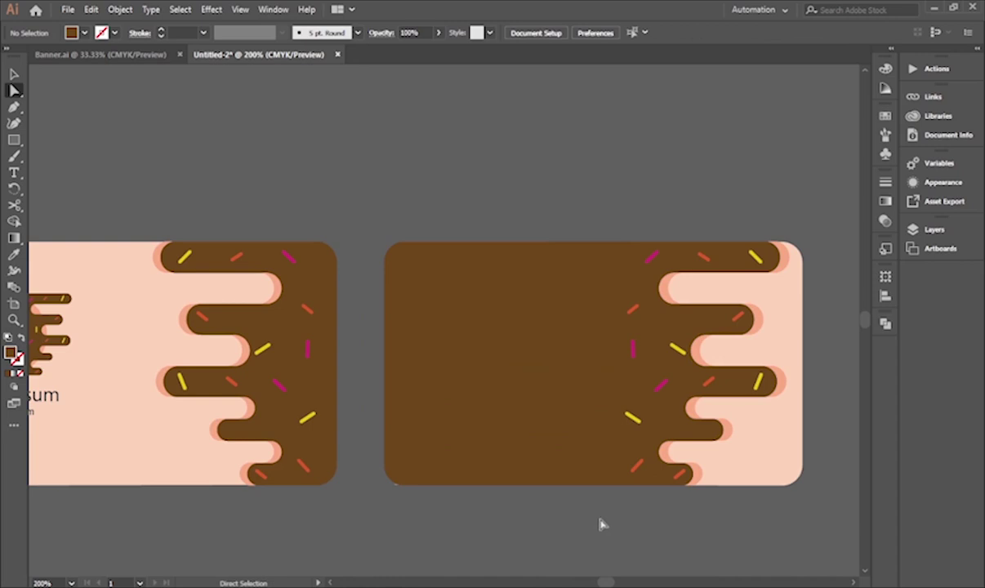
left_click_drag(376, 491, 500, 458)
left_click(153, 364)
left_click(154, 383, "shift")
left_click_drag(154, 384, 604, 300)
key("ctrl+shift+]")
left_click(532, 192)
- Enlarge the copied "Lorem ipsum" heading on the brown card
left_click(649, 249)
key("v")
left_click_drag(657, 255, 704, 255)
- Place the copied subtitle under the heading's left end and change its text to "Lorem ipsum Lorem ipsum"
left_click_drag(621, 304, 585, 273)
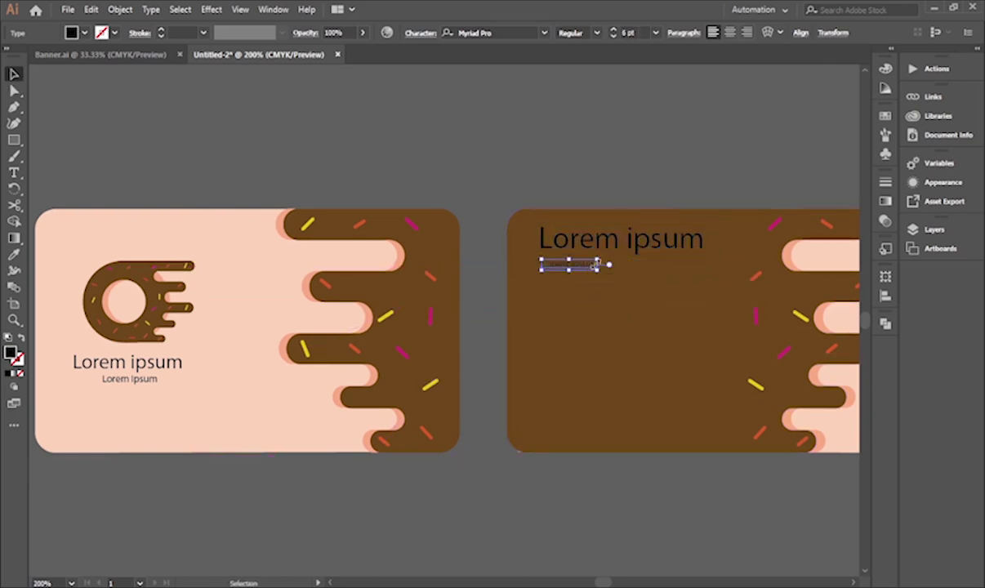
triple_click(589, 265)
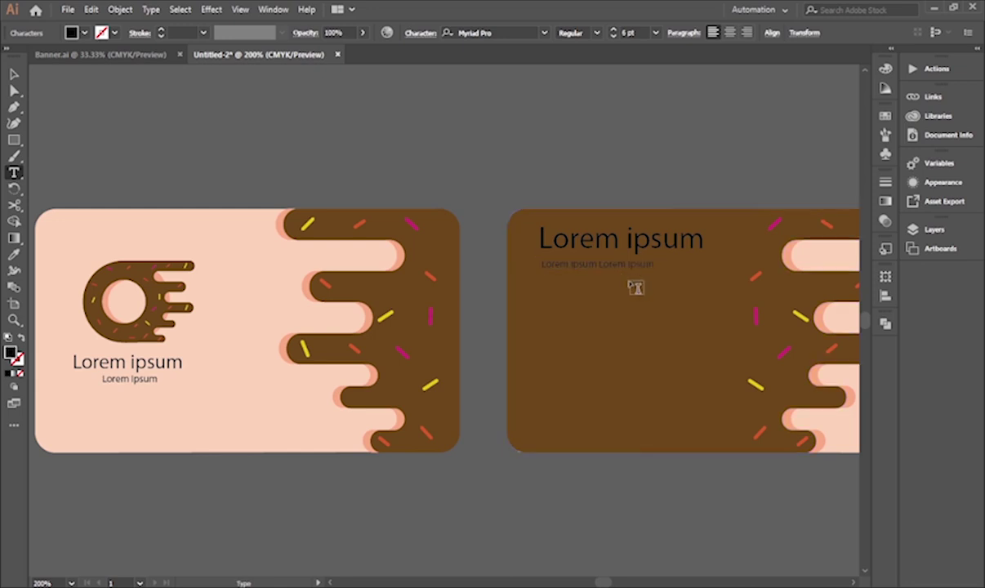
key("Escape")
- Recolor the heading and subtitle on the brown card white
left_click_drag(671, 394, 692, 393)
left_click(658, 241)
left_click(667, 263, "shift")
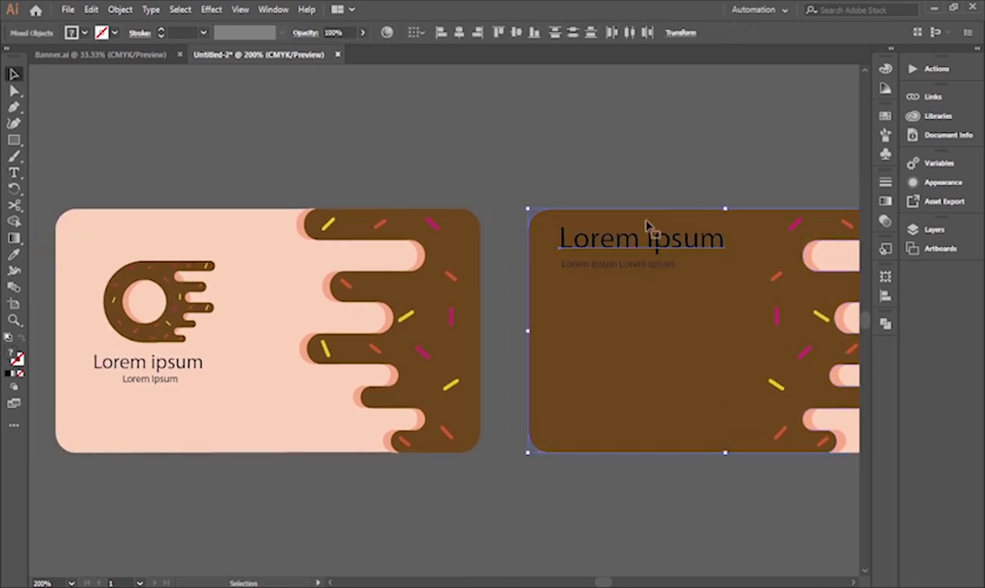
left_click(649, 222, "shift")
left_click(667, 267, "shift")
left_click(849, 110)
- Copy the subtitle into the lower part of the brown card as three evenly spaced lines
left_click_drag(652, 270, 681, 340)
left_click_drag(682, 338, 683, 369)
key("ctrl+d")
left_click(688, 363, "shift")
double_click(691, 336)
type("v")
key("Escape")
left_click(693, 362, "shift")
left_click(694, 390, "shift")
left_click_drag(695, 362, 695, 375)
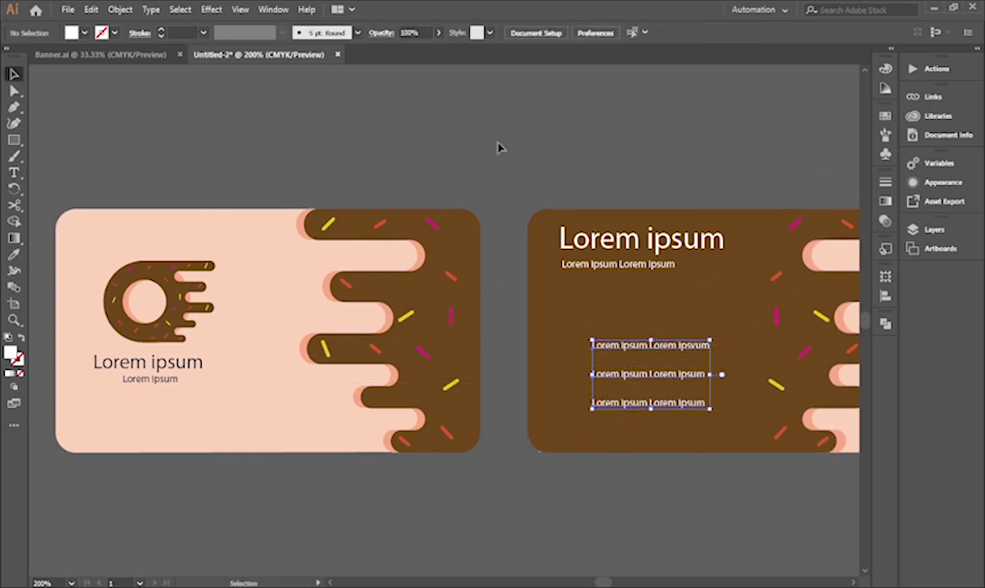
left_click(499, 147)
left_click_drag(619, 347, 550, 305)
triple_click(550, 305)
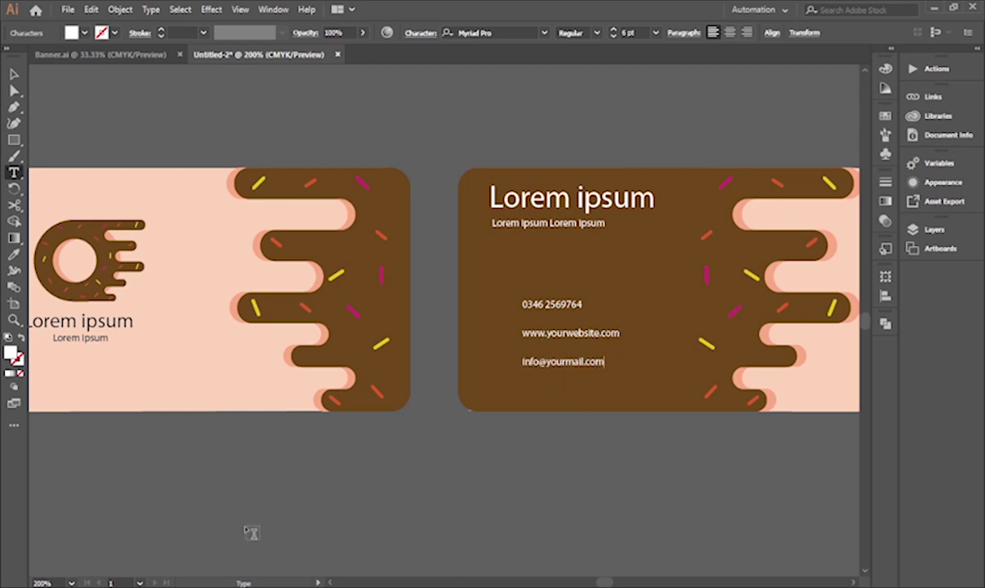
key("Escape")
left_click(626, 423)
- Copy the e-mail line below itself and change the text to "Your, Adress, city etc"
left_click_drag(573, 362, 574, 387)
double_click(574, 388)
key("ctrl+a")
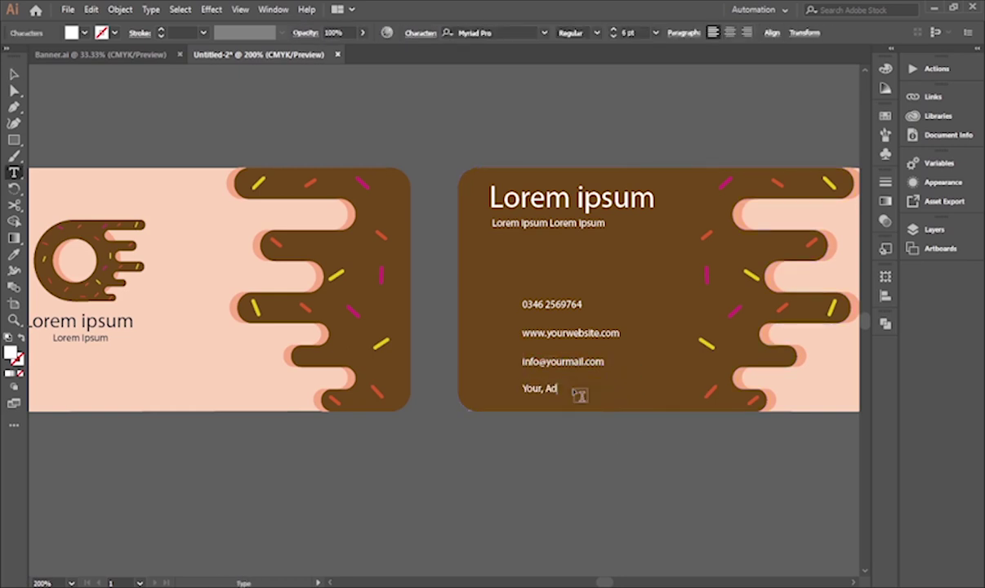
type("Your, Adress, city etc")
key("Escape")
left_click(619, 429)
- Copy the mirrored drip's sprinkles leftward onto the plain brown area and rotate the copies to vary the pattern
left_click_drag(622, 429, 582, 413)
scroll(448, 349, "up", 1)
scroll(438, 326, "down", 2)
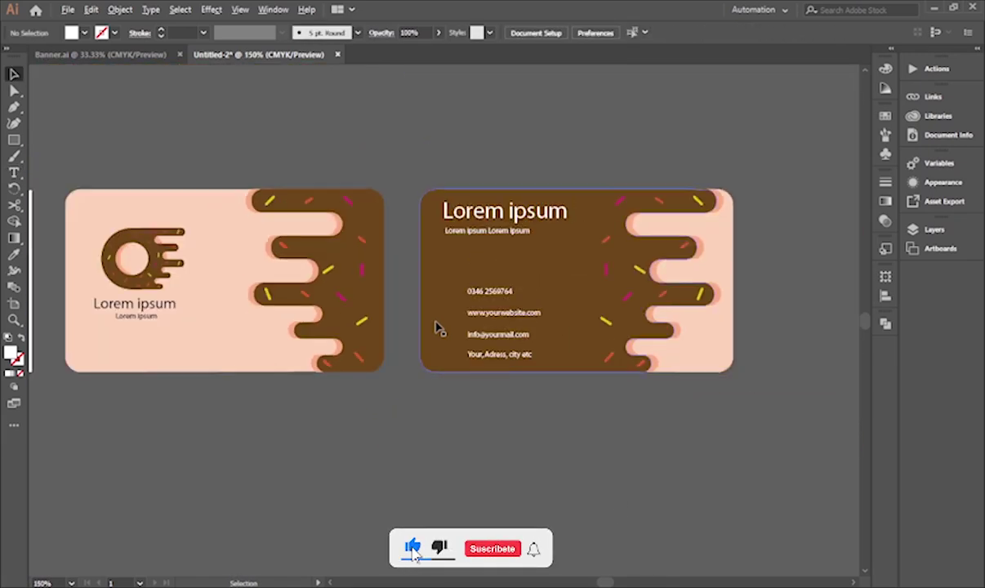
left_click_drag(434, 359, 458, 380)
left_click_drag(454, 425, 487, 425)
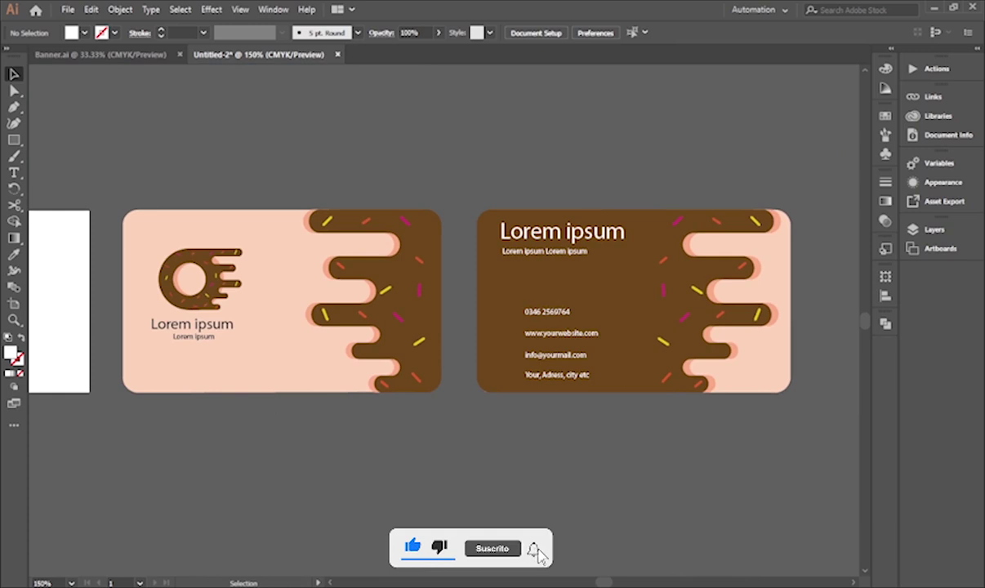
scroll(786, 250, "up", 1)
left_click_drag(670, 169, 608, 460)
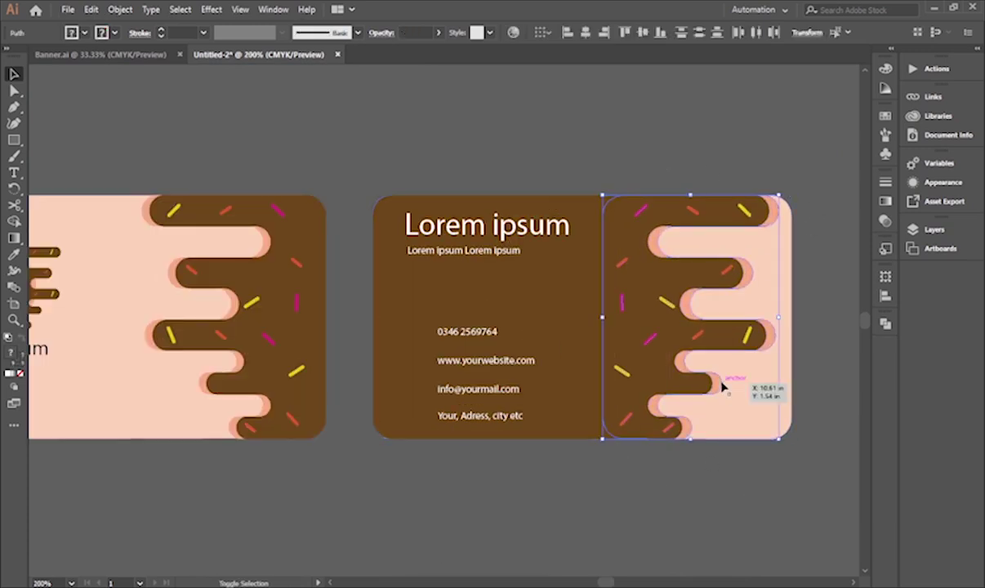
left_click(653, 340)
left_click_drag(654, 341, 574, 350)
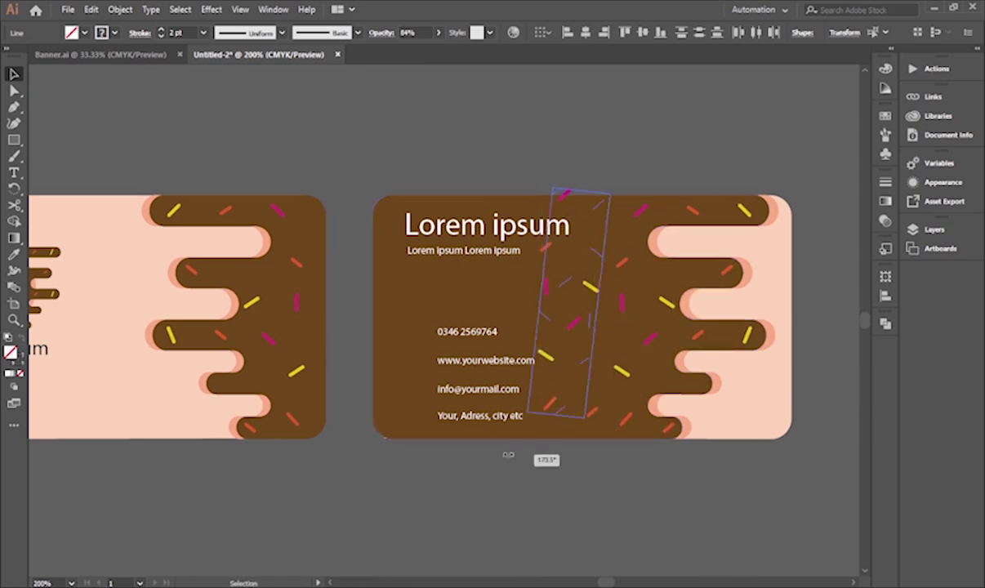
left_click_drag(559, 304, 563, 291)
left_click(850, 403)
- Delete the stray copied sprinkle near the card's text
left_click_drag(538, 471, 609, 372)
left_click(577, 233)
key("Delete")
- Draw a circle about 0.45 in across below the two cards
left_click(13, 139)
key("l")
left_click_drag(407, 376, 462, 431)
- Fill the new circle with the peach color sampled from the first card
left_click(21, 337)
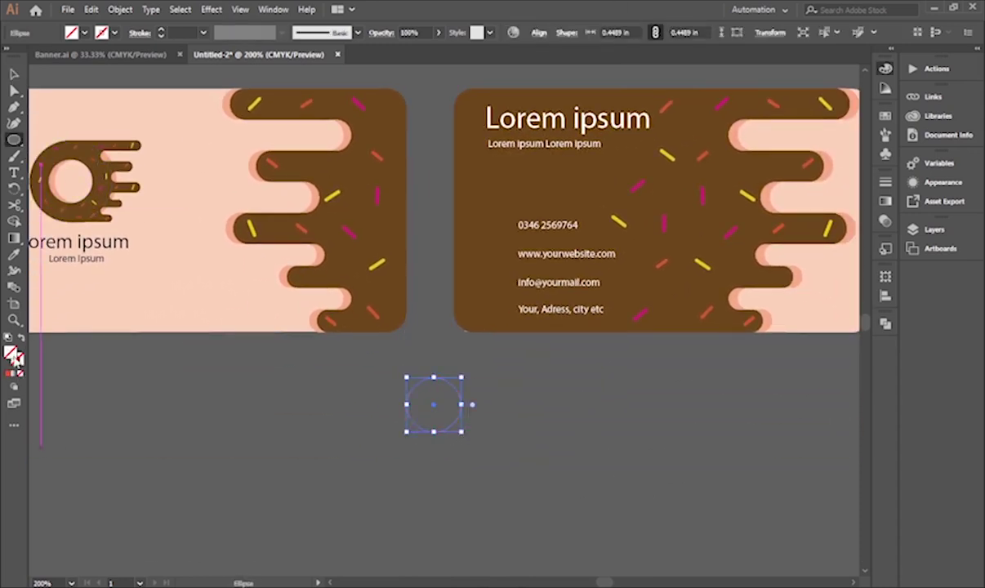
key("v")
left_click_drag(371, 389, 387, 398)
left_click(885, 69)
left_click(857, 133)
left_click(837, 70)
key("i")
left_click(315, 320)
key("v")
left_click(592, 449)
- Duplicate the peach circle downward three times at equal spacing to form a column of four
scroll(518, 458, "up", 1)
left_click_drag(490, 426, 522, 351)
left_click_drag(474, 318, 474, 414)
scroll(541, 403, "down", 2)
key("ctrl+d")
key("ctrl+d")
left_click(602, 404)
scroll(497, 354, "up", 3)
- Draw a small peach square to the right of the top circle and copy it directly below
left_click(14, 140)
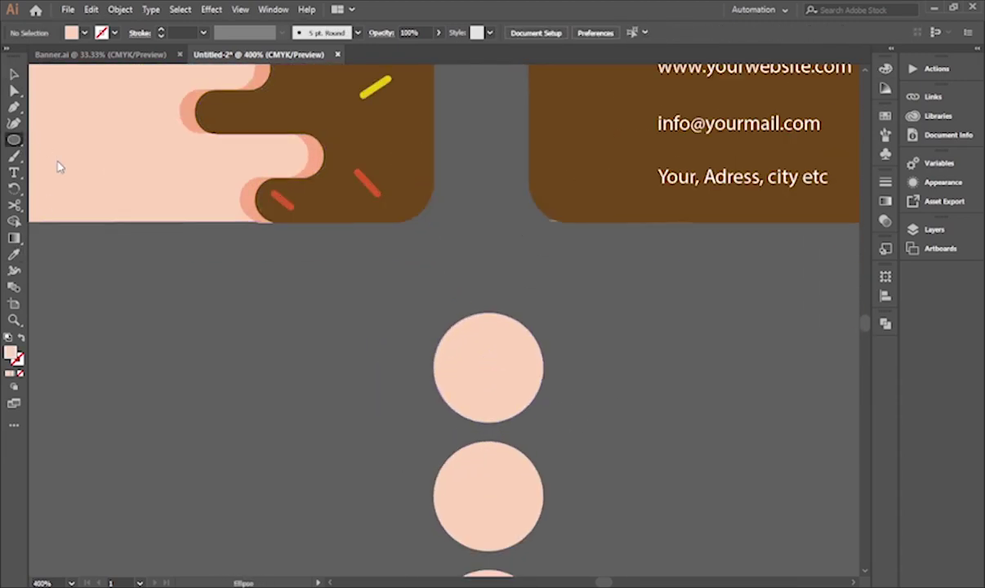
key("v")
left_click_drag(627, 297, 641, 361)
- Round the corners of both small squares, rounding the left corners more strongly than the right ones
key("a")
left_click(641, 284)
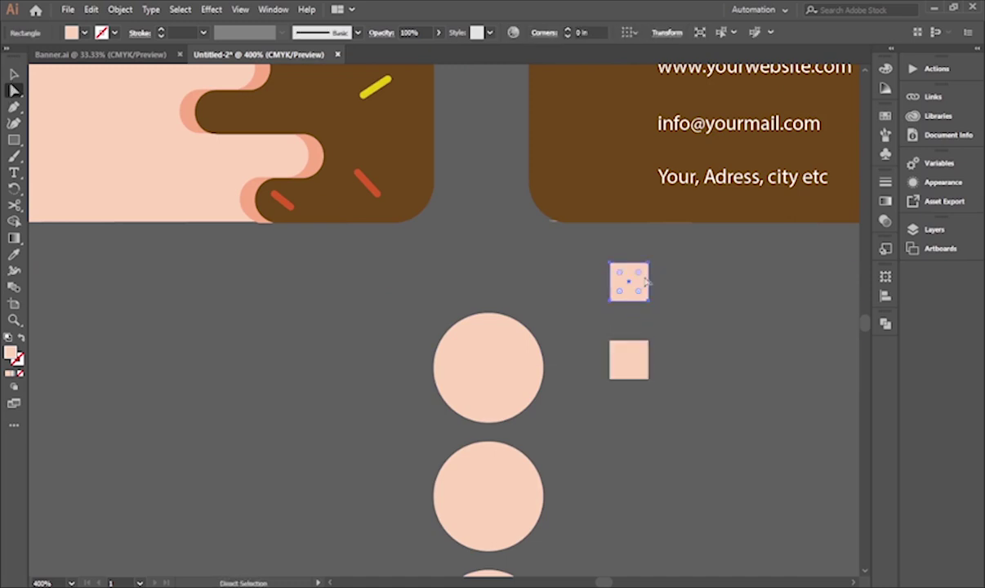
left_click_drag(640, 293, 626, 296)
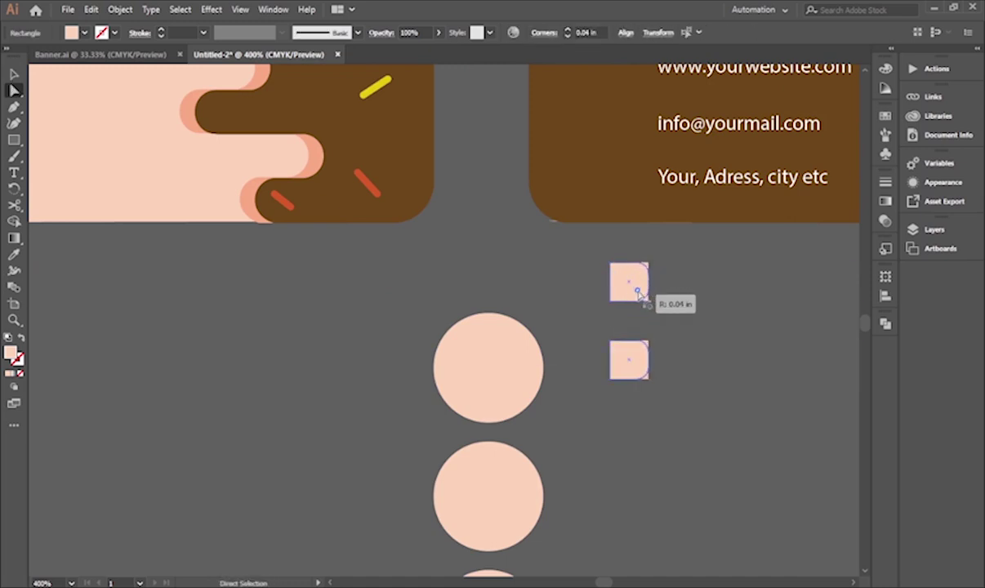
left_click(631, 363, "shift")
left_click_drag(638, 290, 638, 302)
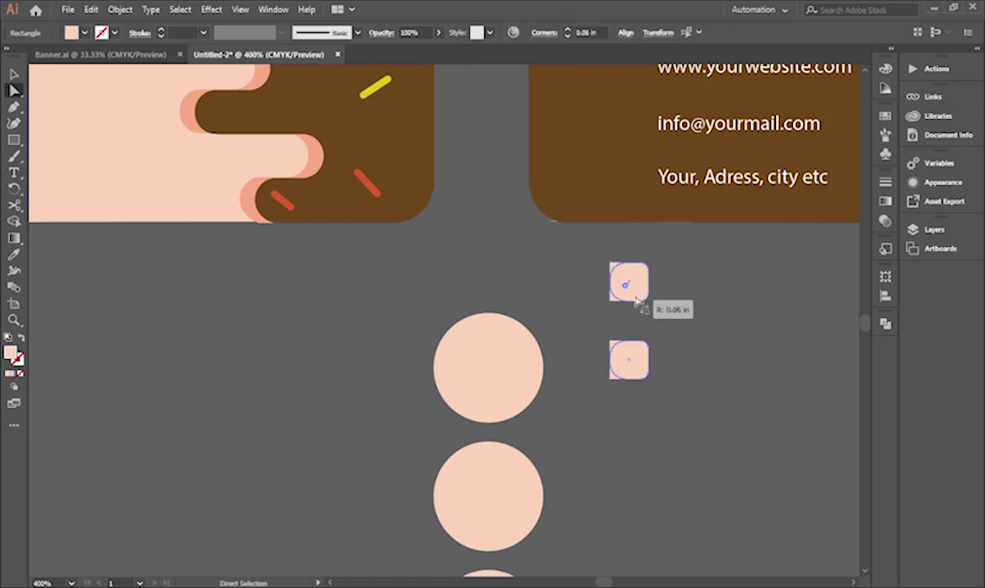
left_click(671, 371)
mouse_move(523, 382)
left_mouse_down()
mouse_move(542, 385)
mouse_move(545, 414)
mouse_move(521, 407)
mouse_move(529, 410)
mouse_move(504, 376)
left_mouse_up()
key("ctrl+z")
key("ctrl+z")
- Copy the top circle to its left with a smaller concentric circle inside, and group the two circles
key("v")
left_click_drag(500, 368, 332, 348)
left_click(430, 384)
key("ctrl+g")
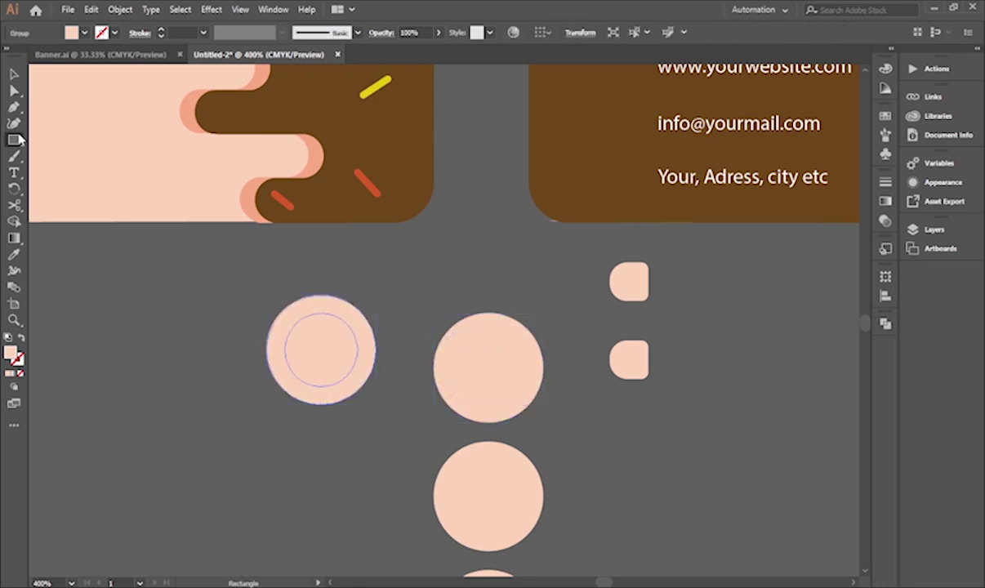
- Draw a vertical line through the center of the grouped circles and divide the shapes along it with Pathfinder
left_click_drag(320, 274, 320, 416)
key("v")
left_click(343, 412, "shift")
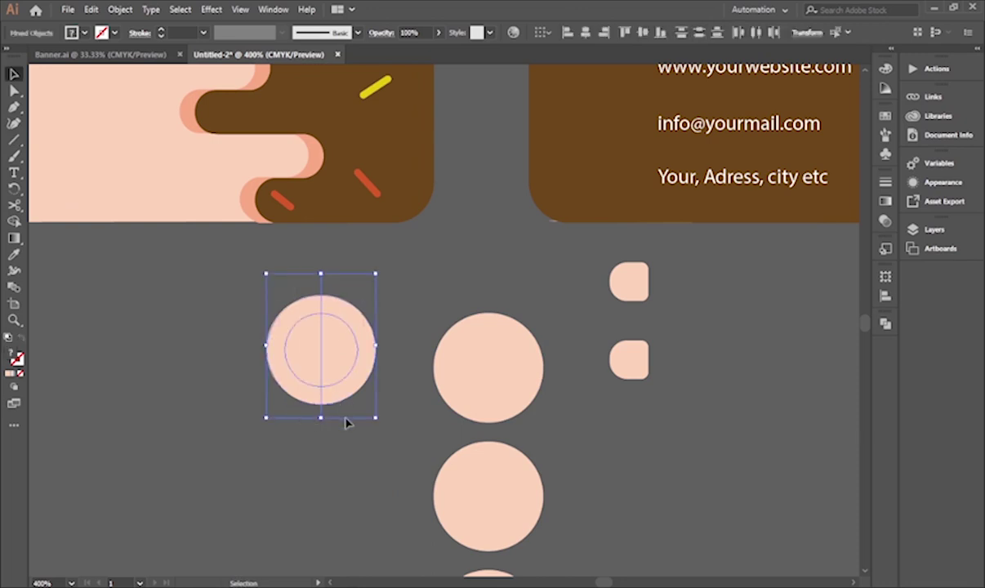
left_click_drag(248, 260, 410, 439)
left_click(885, 323)
left_click(732, 388)
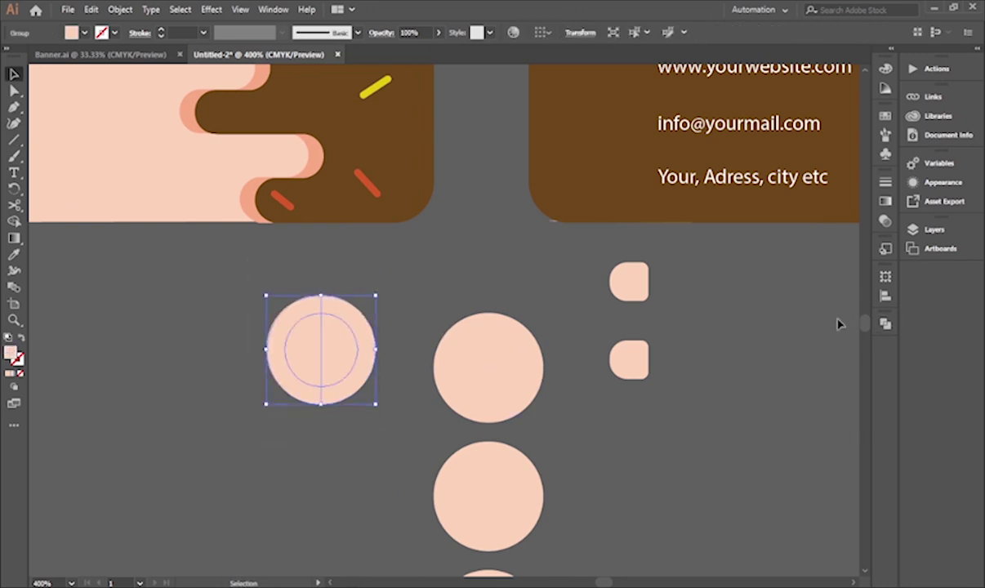
left_click_drag(378, 374, 419, 343)
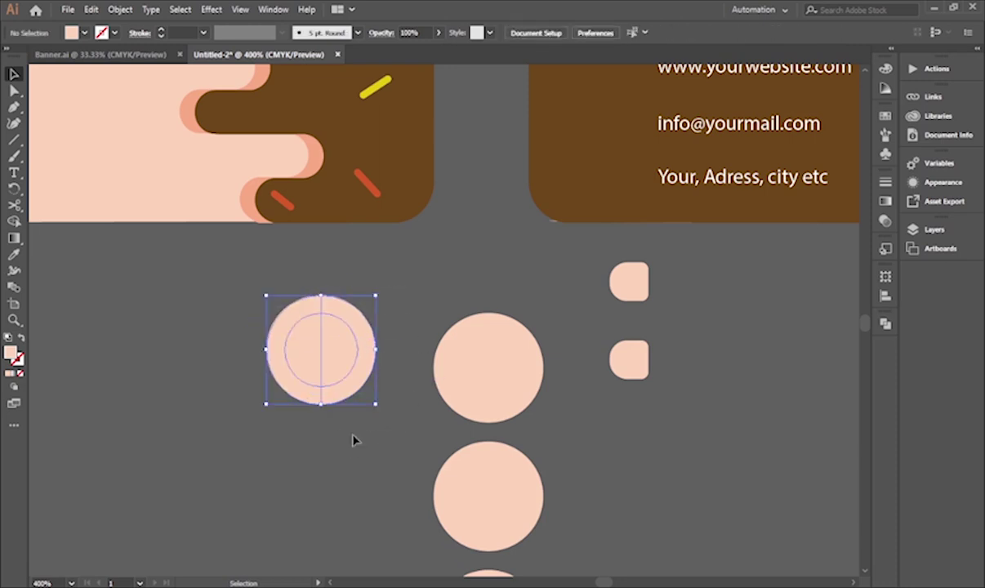
- Delete the right half of the divided circles and fit the remaining half ring across the two small squares as a handset handle
key("Delete")
left_click_drag(594, 346, 649, 320)
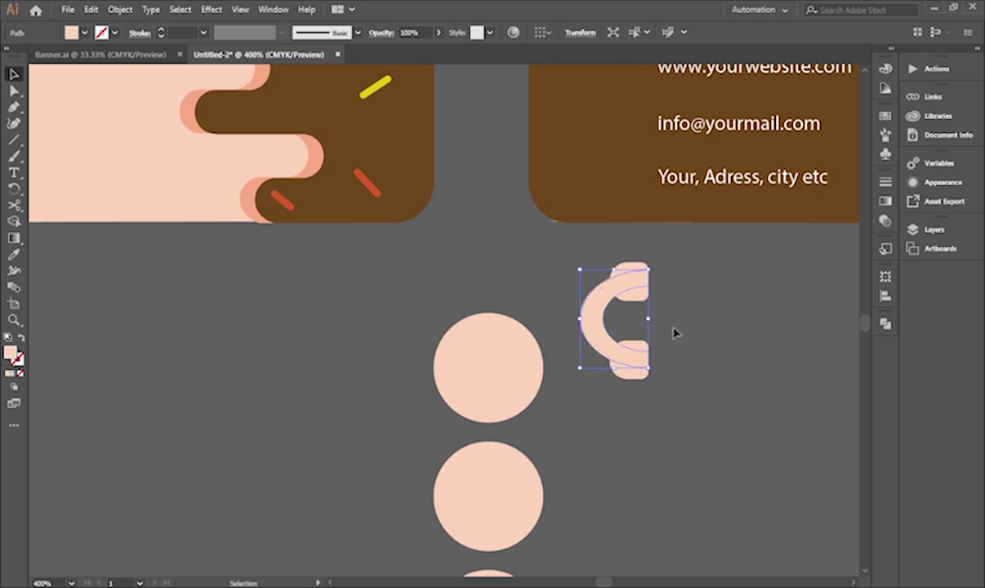
left_click_drag(590, 321, 594, 321)
left_click(650, 336)
- Adjust the corner rounding of the handset's upper square where it meets the half ring
key("a")
left_click(624, 367)
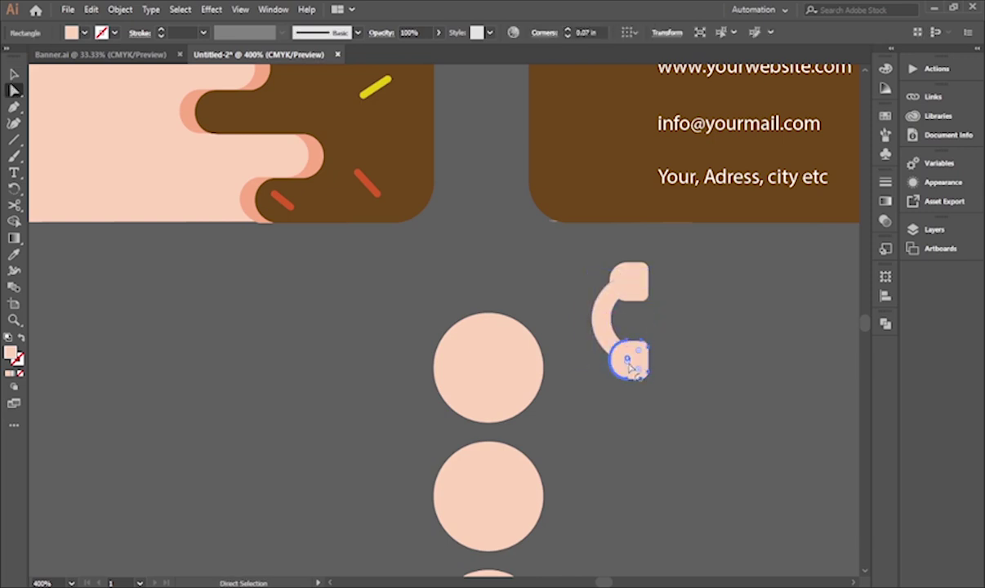
scroll(625, 370, "up", 2)
left_click(679, 362)
left_click(640, 363)
left_click_drag(634, 348, 601, 315)
left_click_drag(615, 257, 561, 342)
left_click(609, 299)
left_click(601, 291)
mouse_move(574, 272)
left_mouse_down()
mouse_move(592, 285)
mouse_move(582, 286)
left_mouse_up()
left_click(672, 311)
left_click(578, 306)
- Adjust the corner rounding of the handset's lower square to mirror the upper one
left_click(637, 320)
left_click_drag(643, 410, 610, 403)
left_click(565, 425)
left_click_drag(547, 426, 548, 442)
left_click(613, 404)
left_click(546, 289)
left_click(563, 279)
left_click(628, 318)
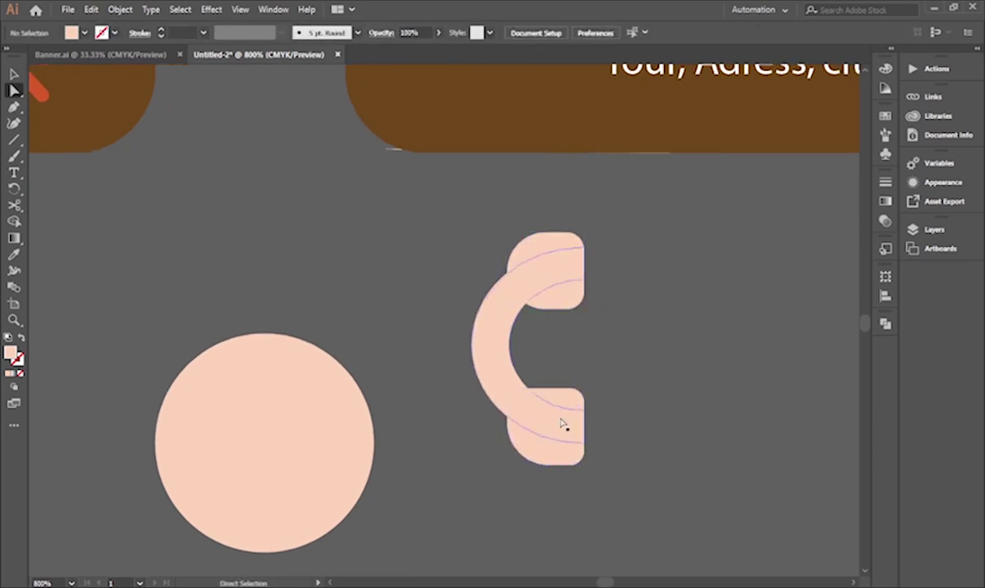
- Unite the half ring and both squares into one handset shape with Pathfinder
key("v")
left_click_drag(457, 219, 627, 478)
left_click(885, 324)
left_click(734, 352)
left_click(885, 323)
scroll(712, 347, "down", 2)
- Sample the card's brown for the handset, rotate it 45 degrees counterclockwise, and place it on the top circle
key("i")
left_click(596, 202)
key("v")
left_click_drag(656, 283, 600, 276)
left_click_drag(642, 410, 624, 375)
left_click_drag(619, 360, 497, 431)
left_click(553, 412)
- Enlarge the handset slightly and reposition it within the top circle
left_click(512, 384)
left_click(533, 385, "shift")
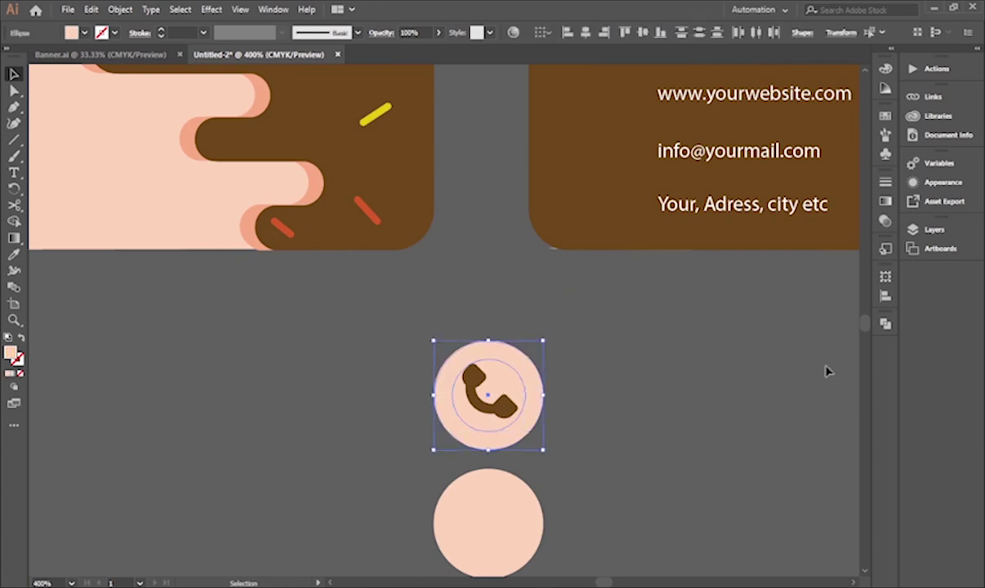
left_click(495, 429)
left_click_drag(498, 437, 497, 438)
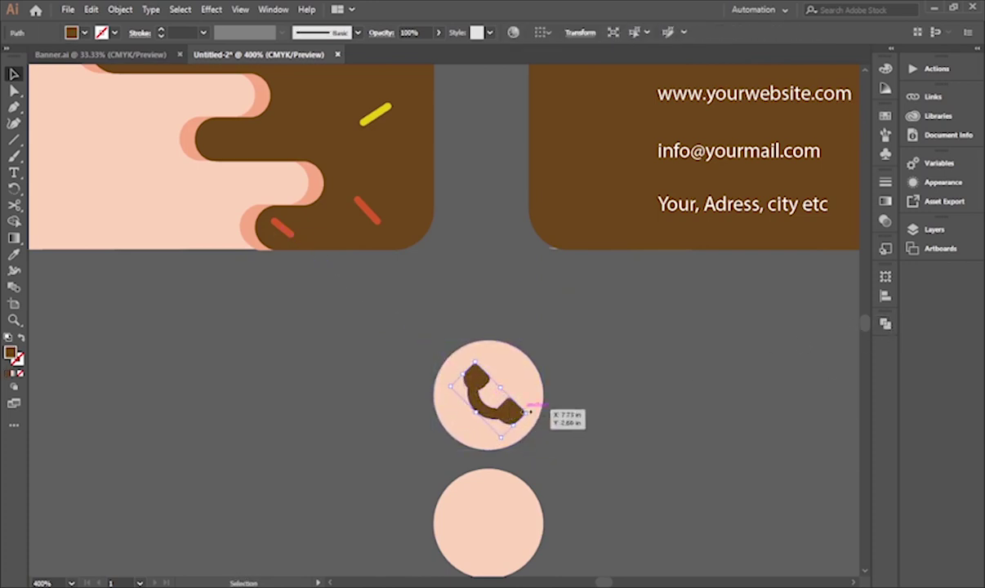
left_click(680, 468)
left_click(478, 374)
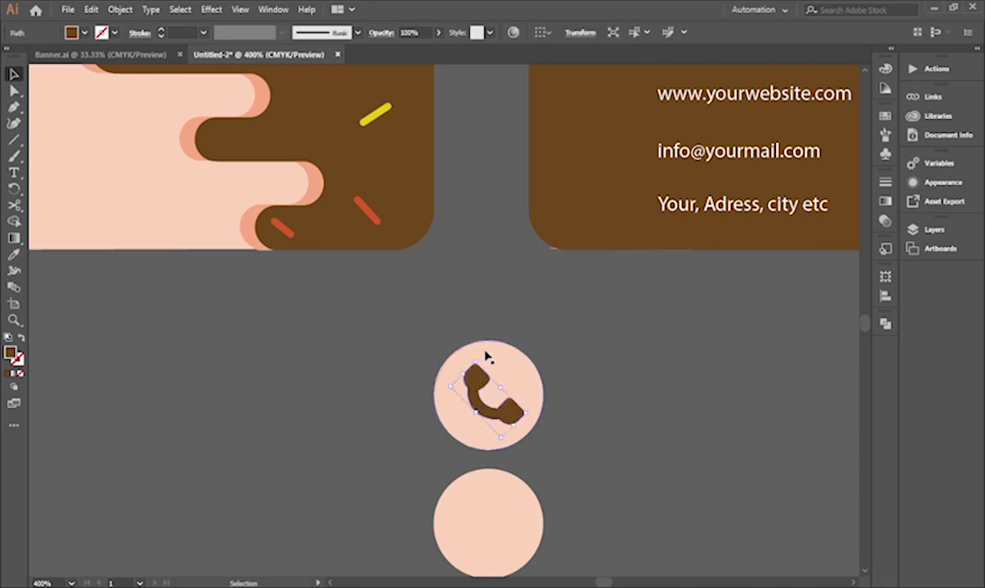
left_click_drag(507, 416, 505, 418)
left_click_drag(601, 471, 556, 343)
- Nudge the handset slightly left to center it on the top circle
scroll(543, 433, "up", 4)
scroll(607, 488, "down", 1)
left_click(827, 442)
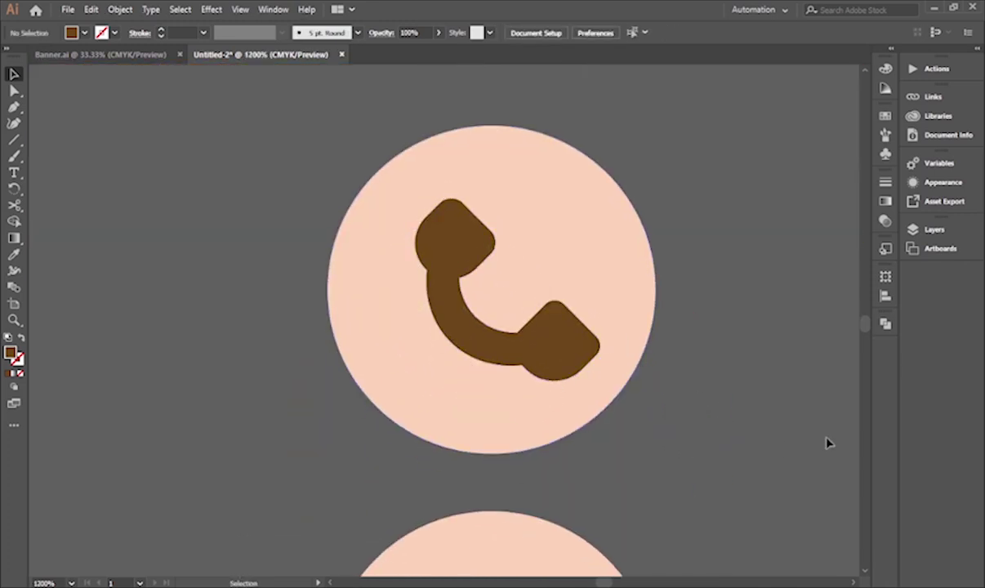
scroll(694, 425, "down", 2)
left_click_drag(734, 483, 689, 408)
left_click_drag(570, 304, 567, 304)
left_click(739, 457)
scroll(745, 465, "down", 2)
left_click_drag(698, 434, 554, 296)
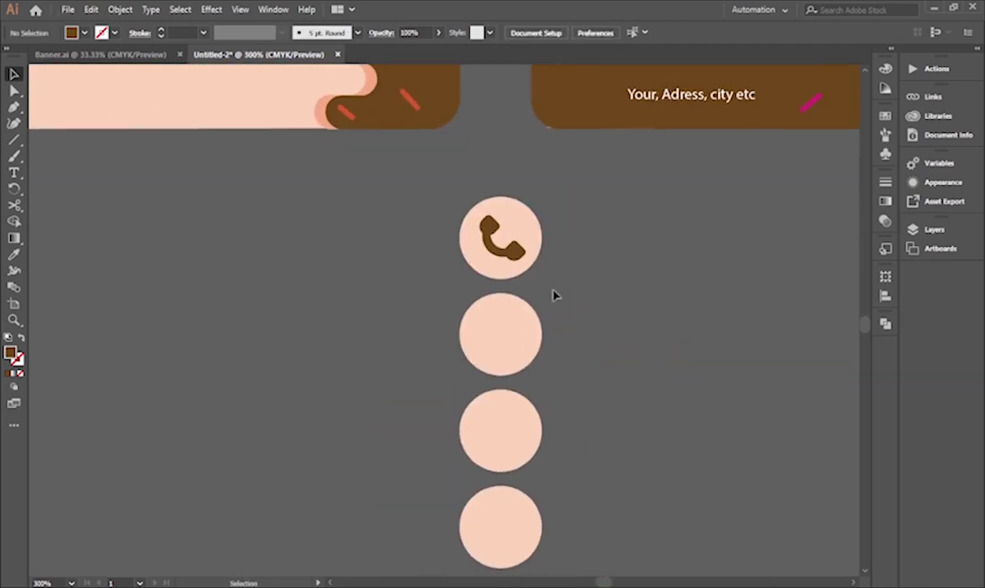
- Draw a small upright rectangle left of the circles with no fill and a 3 pt brown outline
scroll(469, 257, "up", 2)
left_click_drag(473, 264, 464, 231)
left_click_drag(747, 82, 622, 153)
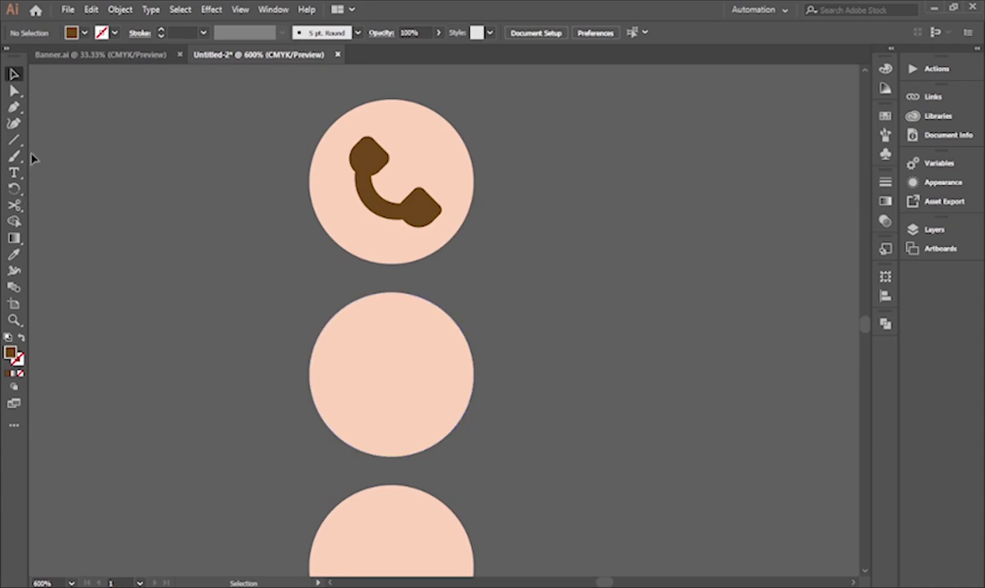
left_click(54, 154)
left_click_drag(99, 211, 142, 292)
left_click(20, 373)
left_click(8, 373)
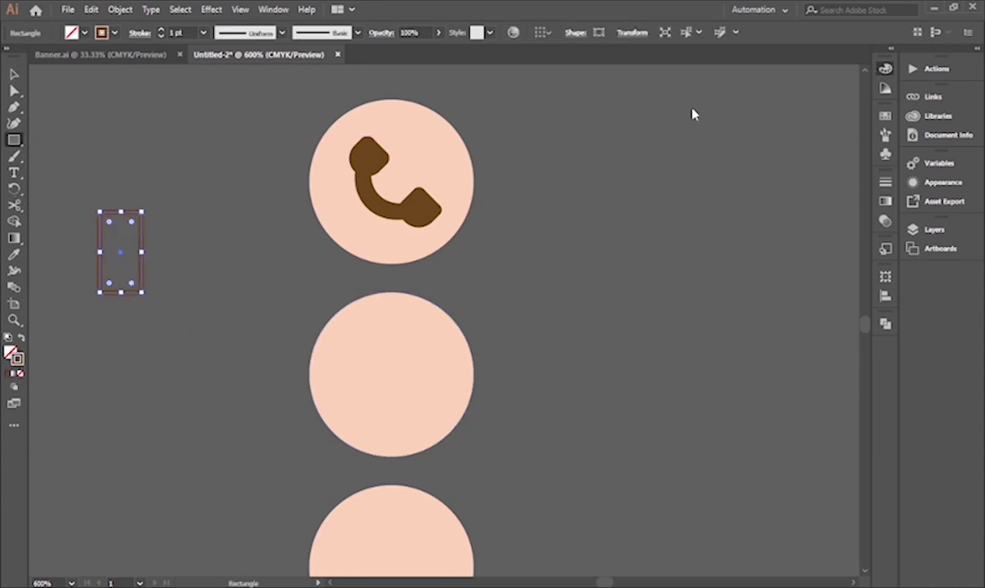
double_click(160, 30)
- Round the rectangle's corners fully and try an overlapping copy above it
key("v")
mouse_move(128, 290)
left_mouse_down()
mouse_move(147, 348)
mouse_move(142, 246)
left_mouse_up()
left_click(171, 319)
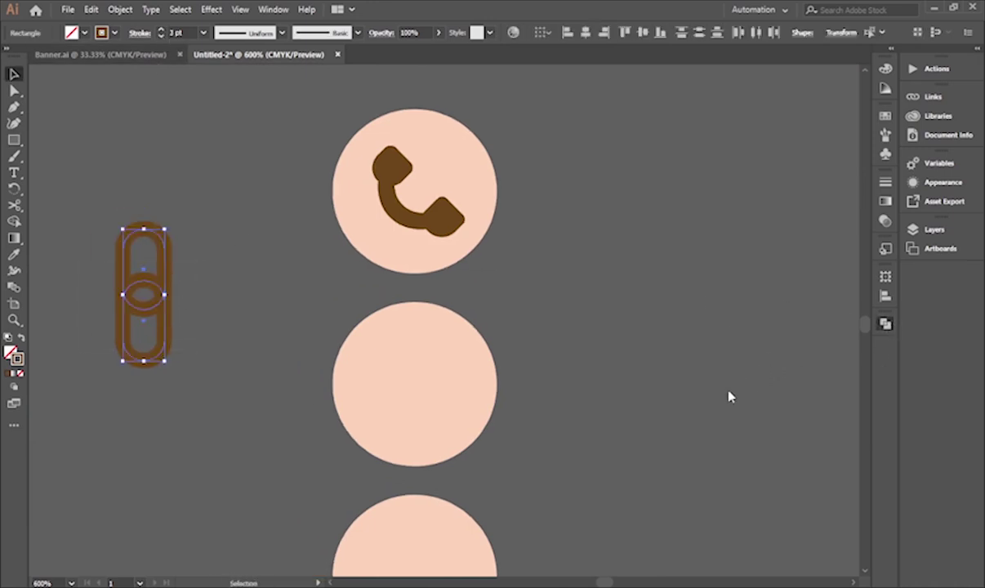
key("ctrl+z")
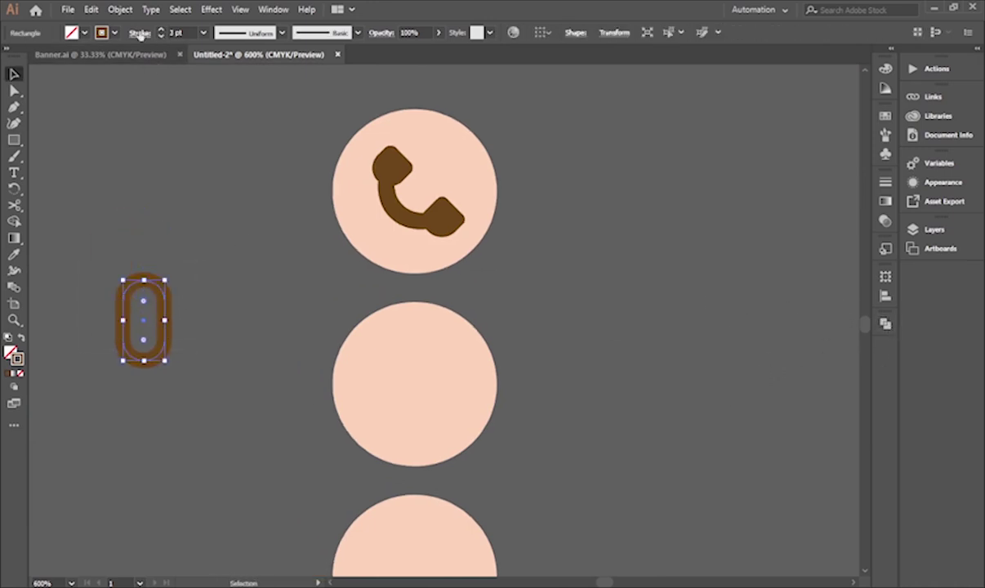
- Reduce the rounded rectangle's outline to 2 pt and copy it vertically so the two chain links overlap at their ends
left_click_drag(169, 252, 165, 315, "shift")
left_click(189, 339)
key("ctrl+z")
left_click_drag(200, 185, 158, 263)
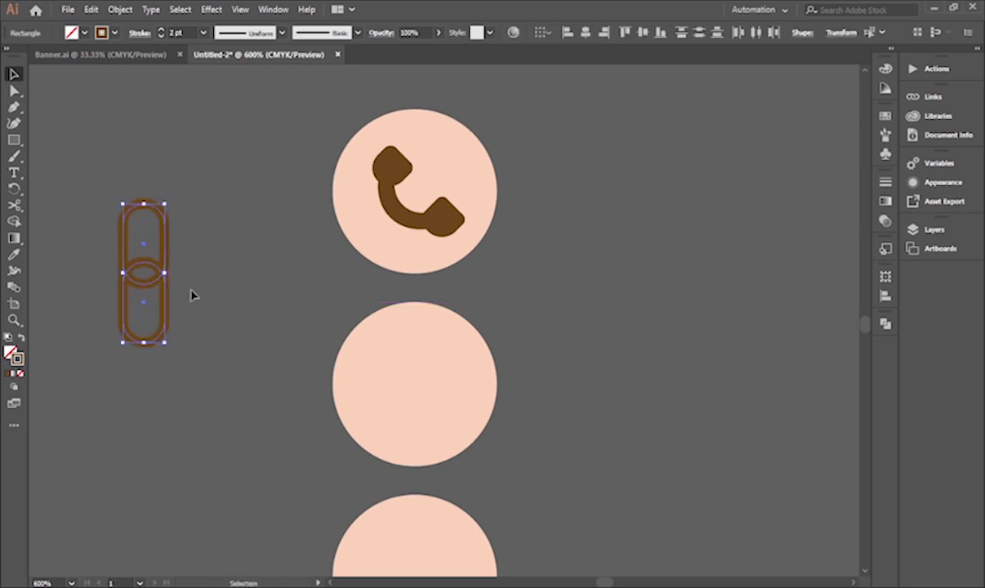
left_click_drag(193, 296, 227, 324)
left_click_drag(233, 237, 152, 398)
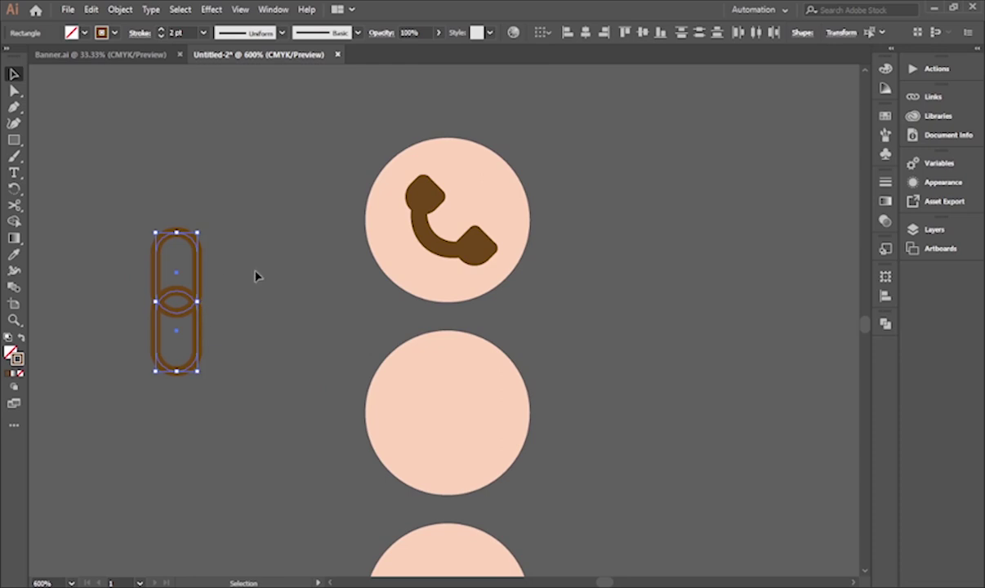
key("i")
left_click(422, 199)
key("ctrl+z")
- Group the two chain links and rotate the group 45 degrees clockwise
key("v")
left_click(285, 269)
left_click_drag(213, 217, 229, 254)
key("ctrl+g")
left_click_drag(240, 267, 198, 288, "shift")
- Place the chain link icon on the second circle and scale it to fit inside
left_click_drag(162, 315, 455, 415)
left_click_drag(425, 456, 464, 524, "alt+shift")
key("ctrl+z")
key("ctrl+shift+z")
key("a")
left_click_drag(415, 458, 420, 440)
left_click(583, 422)
scroll(583, 423, "down", 3)
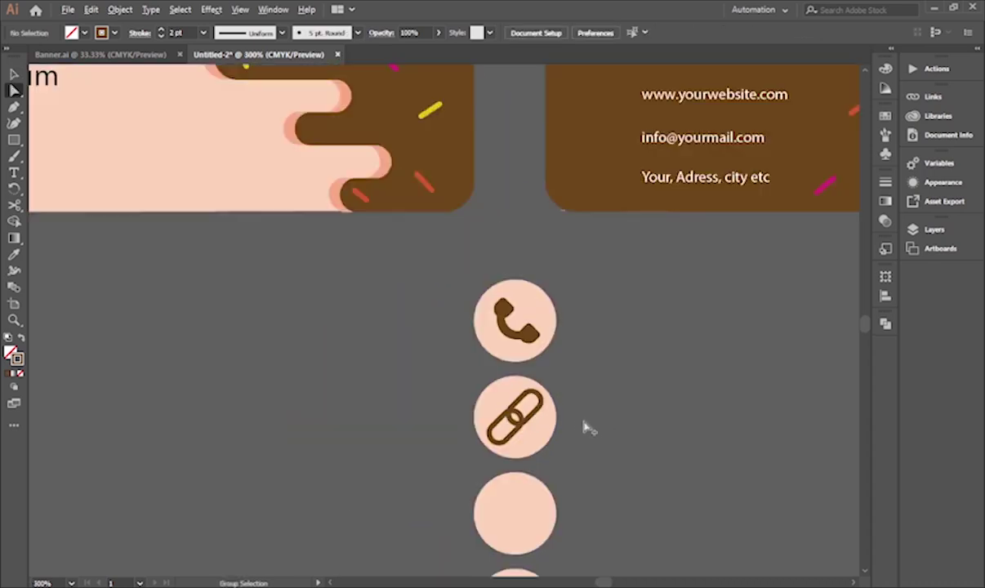
- Scale the chain link icon down slightly around its center
scroll(446, 395, "up", 3)
key("v")
left_click(452, 405)
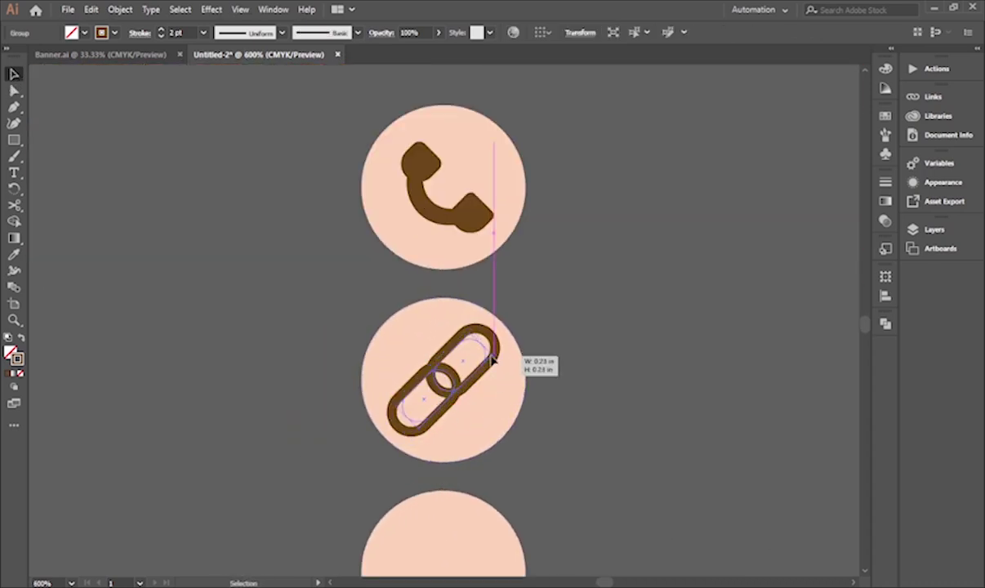
left_click_drag(492, 357, 492, 357)
left_click(559, 425)
scroll(559, 431, "down", 1)
- Add an enlarged "@" character in the card's brown and place it on the third circle
left_click_drag(641, 320, 490, 463)
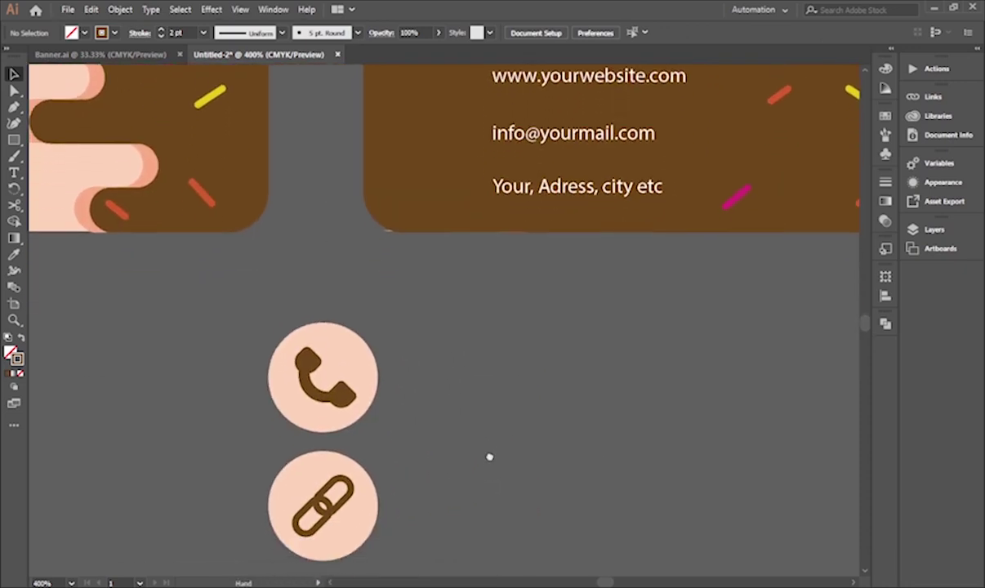
scroll(533, 125, "down", 4)
key("t")
left_click(558, 381)
key("Escape")
left_click_drag(573, 393, 645, 499)
key("i")
left_click(490, 81)
key("v")
left_click_drag(601, 448, 339, 506)
left_click(499, 493)
left_click_drag(501, 495, 423, 275)
- Draw a brown circle beside the icons and pull its bottom anchor point down into a map pin shape
left_click(12, 140)
mouse_move(551, 373)
left_mouse_down()
mouse_move(594, 352)
mouse_move(574, 351)
mouse_move(545, 453)
left_mouse_up()
left_click(563, 369)
key("a")
left_click(542, 373)
- Draw a smaller circle inside the pin's head and cut it out as a compound path
key("l")
mouse_move(540, 308)
left_mouse_down()
mouse_move(583, 351)
mouse_move(543, 351)
left_mouse_up()
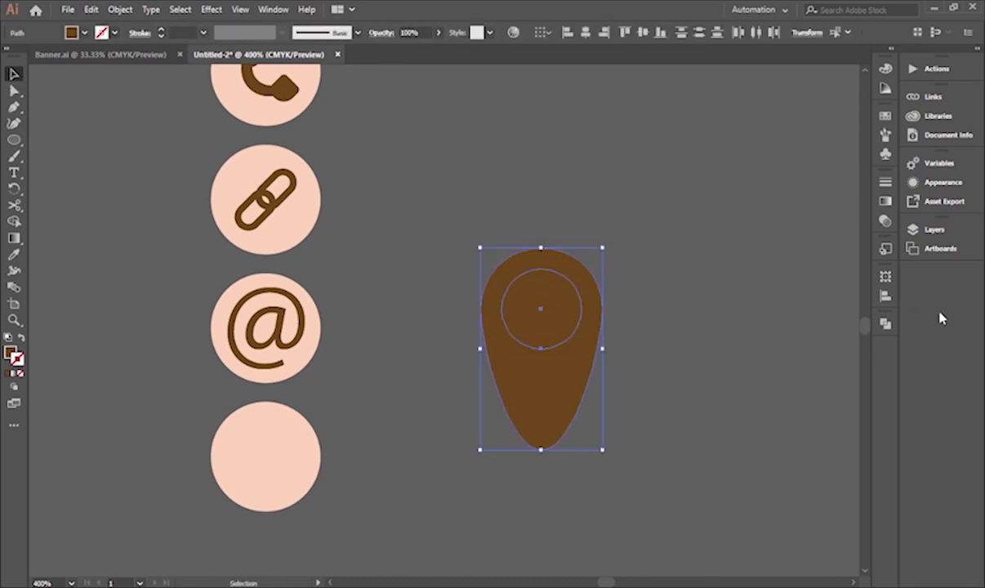
key("ctrl+8")
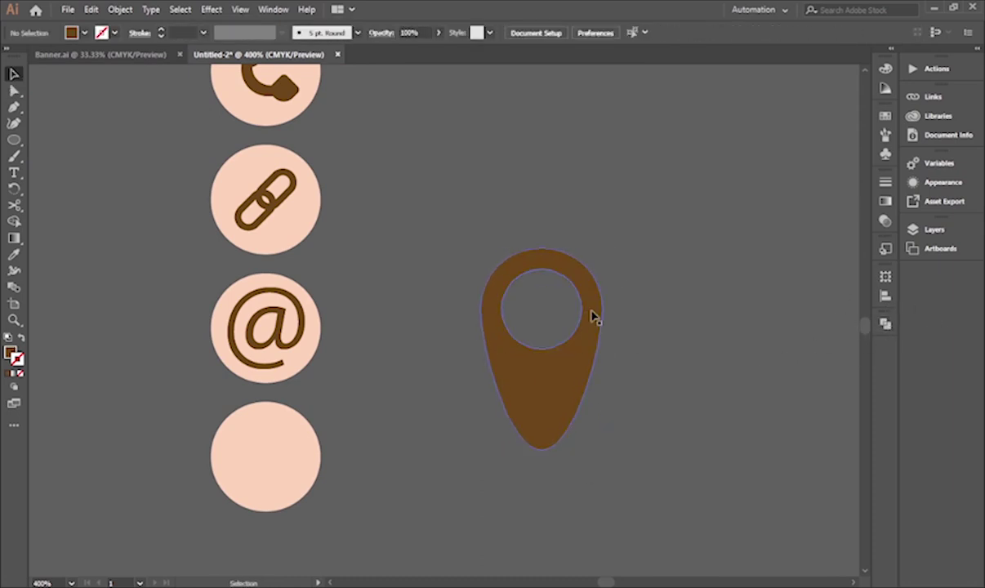
- Scale the map pin down to fit the fourth circle
left_click_drag(601, 449, 564, 388)
left_click_drag(548, 376, 518, 445)
key("ctrl+shift+a")
key("ctrl+shift+a")
left_click(270, 468)
- Sharpen the map pin's rounded bottom into a pointed tip by editing its anchor points
scroll(481, 401, "up", 2)
key("a")
left_click(476, 513)
key("ctrl+z")
scroll(523, 484, "up", 2)
left_click_drag(529, 513, 574, 467)
key("p")
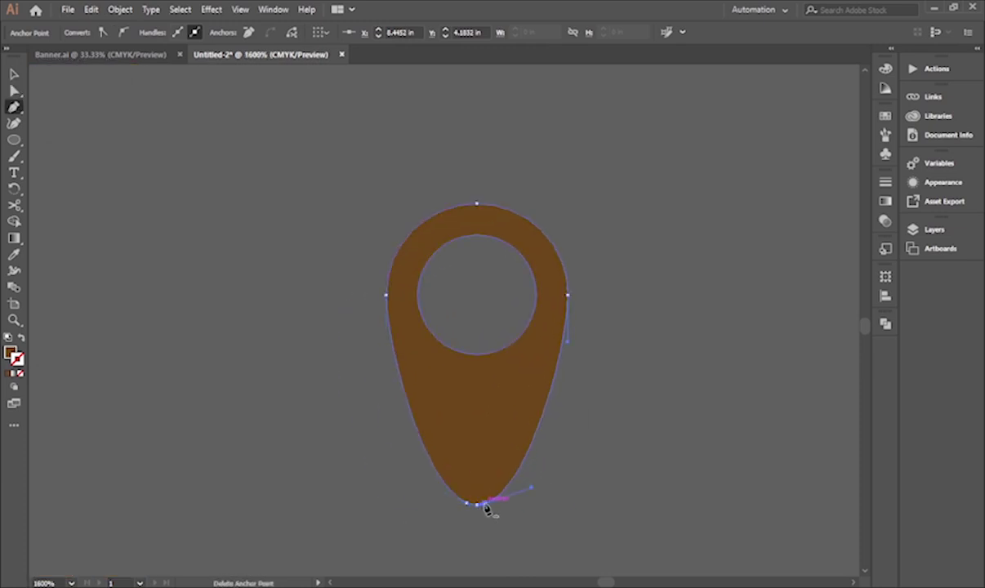
left_click_drag(486, 510, 453, 510)
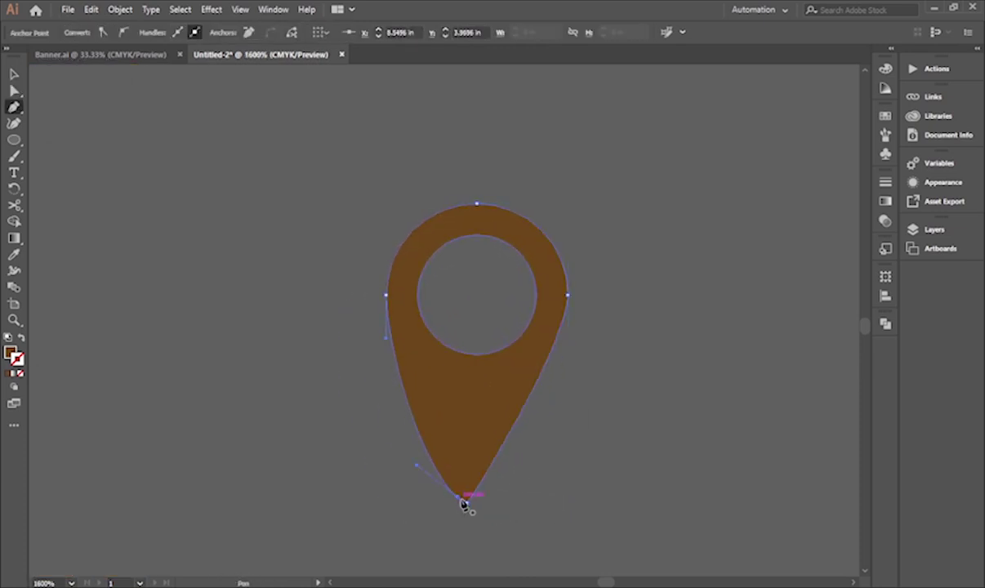
key("a")
scroll(547, 475, "down", 3)
- Center the map pin on the fourth circle
left_click_drag(525, 457, 210, 516)
left_click(359, 509)
left_click(169, 467)
left_click(329, 373)
left_click_drag(329, 373, 418, 352)
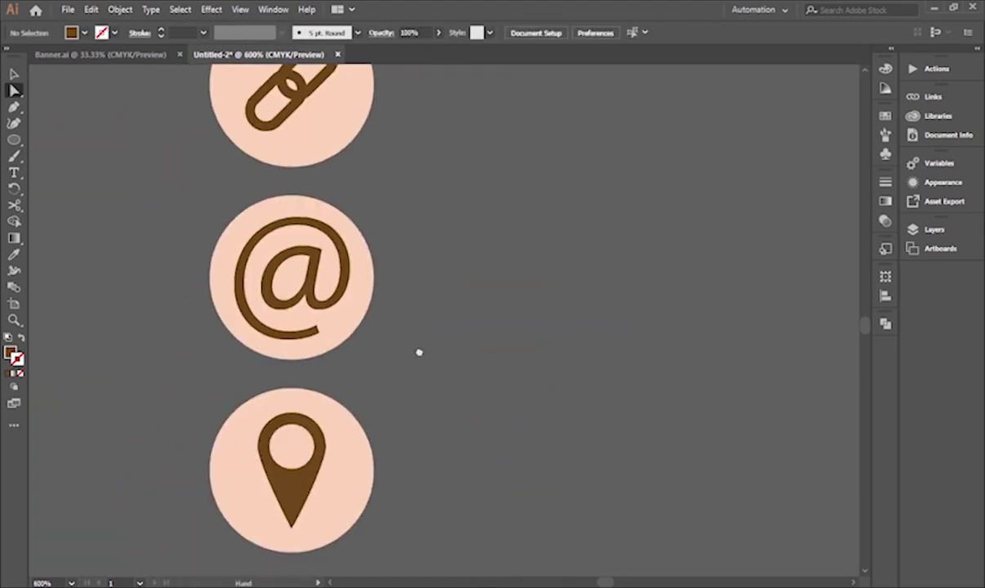
left_click(359, 465)
- Group each of the four icons with its own background circle
left_click(478, 428)
scroll(479, 430, "up", 2)
scroll(478, 428, "down", 6)
left_click_drag(471, 333, 372, 295)
key("ctrl+g")
left_click_drag(475, 357, 391, 333)
key("ctrl+g")
left_click_drag(467, 398, 391, 382)
key("ctrl+g")
left_click_drag(492, 440, 408, 429)
key("ctrl+g")
- Scale the column of four icons down together and move it below the cards
left_click_drag(460, 288, 410, 424)
key("v")
left_click_drag(454, 460, 429, 349)
left_click_drag(430, 298, 422, 442)
left_click(443, 438)
- Ungroup the column of four icons so that each circled icon is selectable on its own
scroll(429, 421, "up", 3)
left_click(391, 439)
left_click(394, 443)
key("ctrl+shift+g")
left_click(470, 397)
left_click_drag(415, 420, 351, 462)
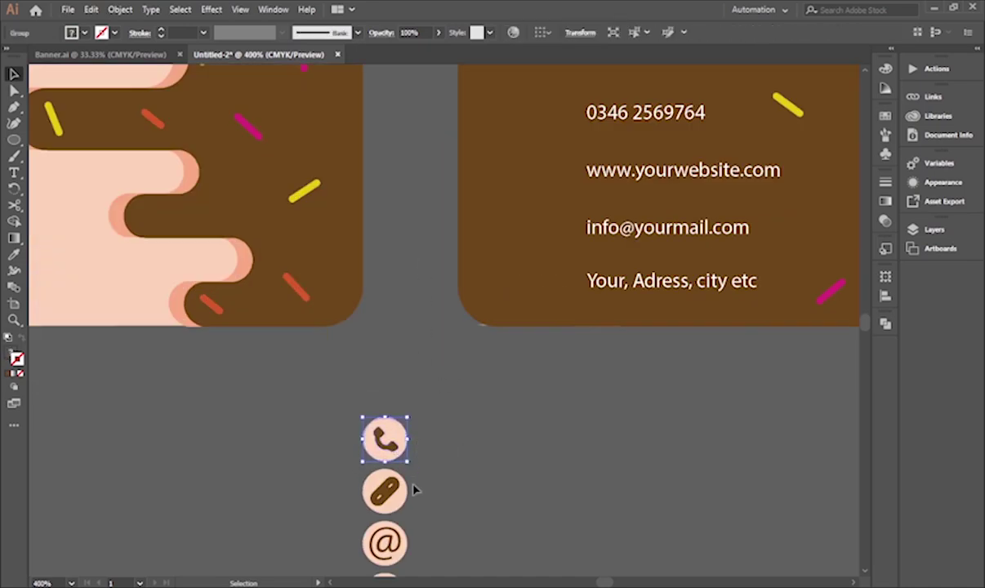
- Ungroup the chain-link icon from its circle and reduce its stroke weight to suit the smaller icon size
left_click(384, 503)
scroll(381, 508, "up", 5)
key("ctrl+shift+g")
left_click(268, 337)
left_click(382, 387)
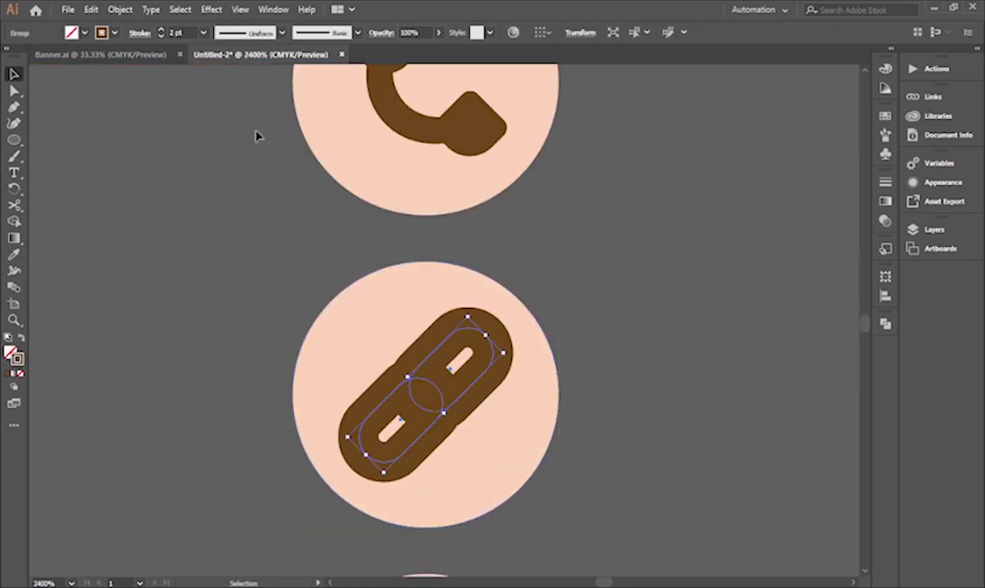
left_click(161, 36)
left_click(632, 433)
scroll(545, 244, "down", 3)
left_click(530, 410)
left_click_drag(541, 444, 534, 432)
left_click(160, 30)
left_click(716, 418)
- Select the four circled icons together and move them beside the contact lines on the brown back card
scroll(716, 418, "down", 2)
left_click(614, 299)
left_click(675, 422)
left_click(612, 352)
left_click(617, 403)
left_click(613, 457)
left_click(730, 290)
scroll(719, 294, "up", 1)
scroll(718, 294, "right", 4)
left_click(458, 339)
left_click_drag(532, 317, 425, 510)
scroll(460, 490, "up", 5)
left_click_drag(460, 525, 624, 207)
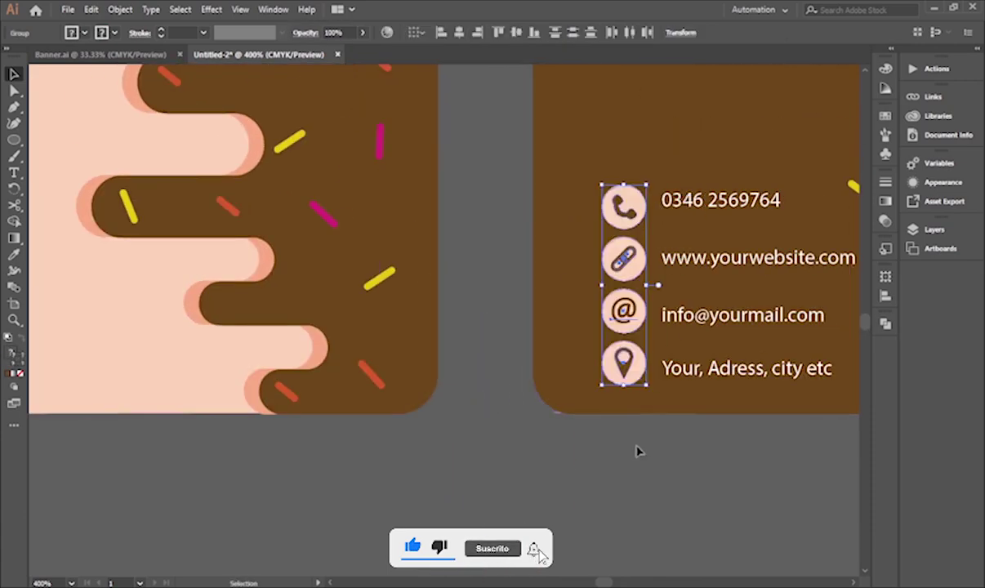
- Nudge the link, @ and map pin icons down together toward the heights of their contact lines
scroll(653, 441, "down", 2)
scroll(649, 383, "up", 3)
left_click_drag(648, 457, 621, 360)
left_click(624, 242)
left_click(622, 302, "shift")
left_click(624, 361, "shift")
key("Down")
key("Down")
key("Down")
key("Down")
key("Down")
key("Down")
key("Down")
key("Down")
- Nudge the @ and map pin icons further down to match the e-mail and address lines
left_click(565, 380)
left_click(637, 324)
left_click(650, 382, "shift")
key("Down")
key("Down")
key("Down")
key("Down")
key("Down")
key("Down")
key("Down")
key("Down")
key("Down")
key("Down")
left_click(605, 519)
left_click_drag(639, 407, 638, 425)
- Align each icon vertically to the center of its contact line
left_click_drag(735, 375, 608, 369)
left_click(596, 421, "shift")
left_click(885, 296)
left_click(756, 345)
left_click(508, 344)
left_click(596, 344, "shift")
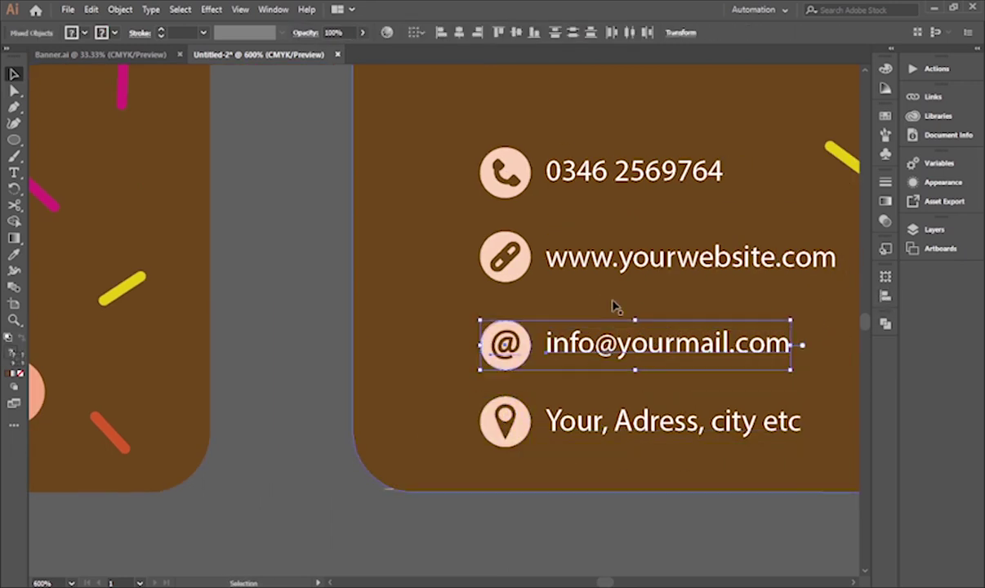
left_click_drag(467, 243, 582, 266)
left_click(754, 347)
left_click_drag(469, 163, 581, 181)
left_click(752, 348)
- Group each of the four icons with the contact line beside it
left_click_drag(751, 444, 746, 419)
key("ctrl+g")
left_click(508, 233)
left_click(575, 235, "shift")
key("ctrl+g")
left_click(502, 321)
left_click(569, 320, "shift")
key("ctrl+g")
left_click(500, 398)
left_click(556, 394, "shift")
key("ctrl+g")
left_click(568, 149)
left_click(589, 234, "shift")
left_click(698, 526)
scroll(702, 532, "down", 2)
left_click_drag(719, 533, 506, 450)
left_click(607, 259)
left_click(517, 298)
left_click(579, 461)
scroll(516, 268, "up", 2)
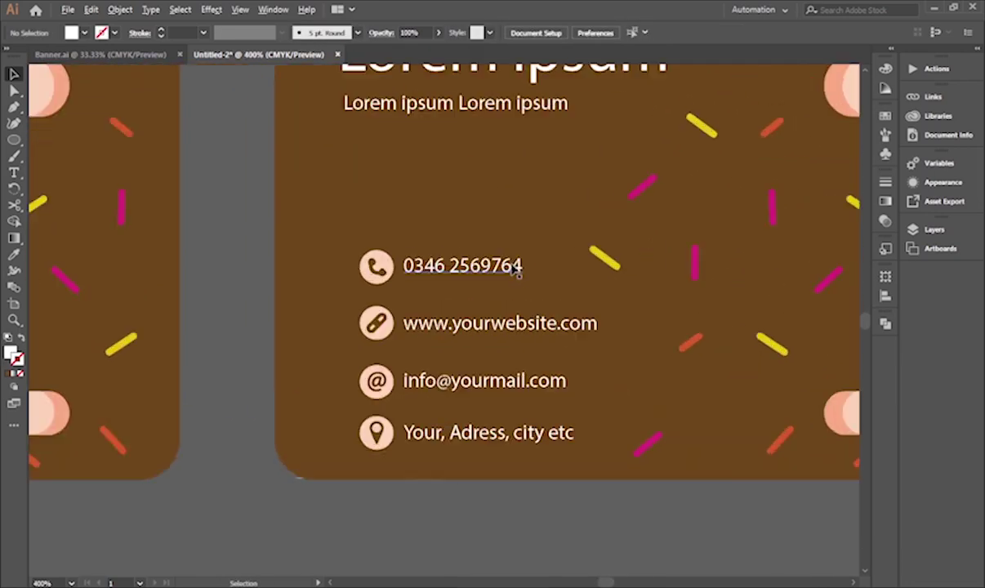
- Select the four contact lines on the back card and replace their Myriad Pro font with a bolder sans-serif
left_click(511, 267)
left_click(539, 351, "shift")
left_click(562, 436, "shift")
left_click(583, 516, "shift")
left_click_drag(590, 508, 338, 392)
left_click(545, 33)
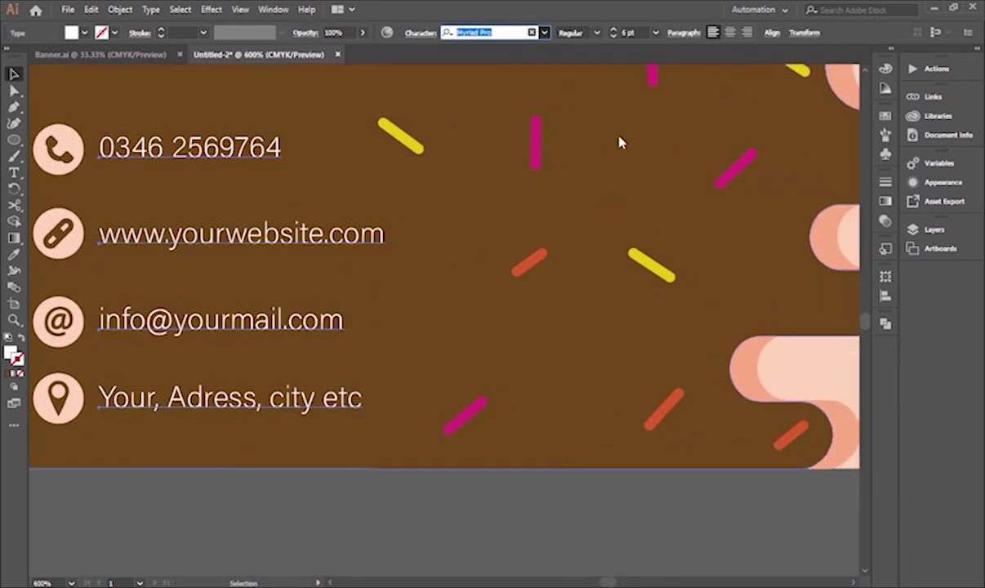
left_click(682, 364)
- Set the back card's heading in Courgette Regular and place a smaller tagline directly beneath it, flush with its left edge
left_click_drag(397, 151, 610, 351)
key("ctrl+minus")
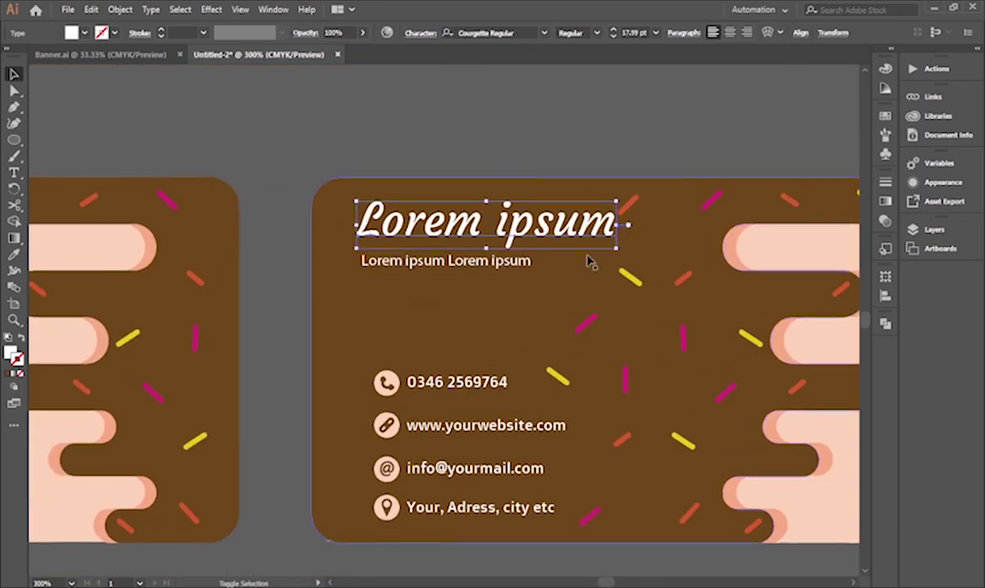
left_click_drag(589, 260, 566, 260)
left_click(582, 138)
key("ctrl+z")
left_click(501, 285)
mouse_move(496, 266)
left_mouse_down()
mouse_move(459, 255)
mouse_move(492, 248)
left_mouse_up()
left_click(556, 357)
left_click(466, 252)
left_click(491, 235, "shift")
left_click(540, 153)
double_click(463, 242)
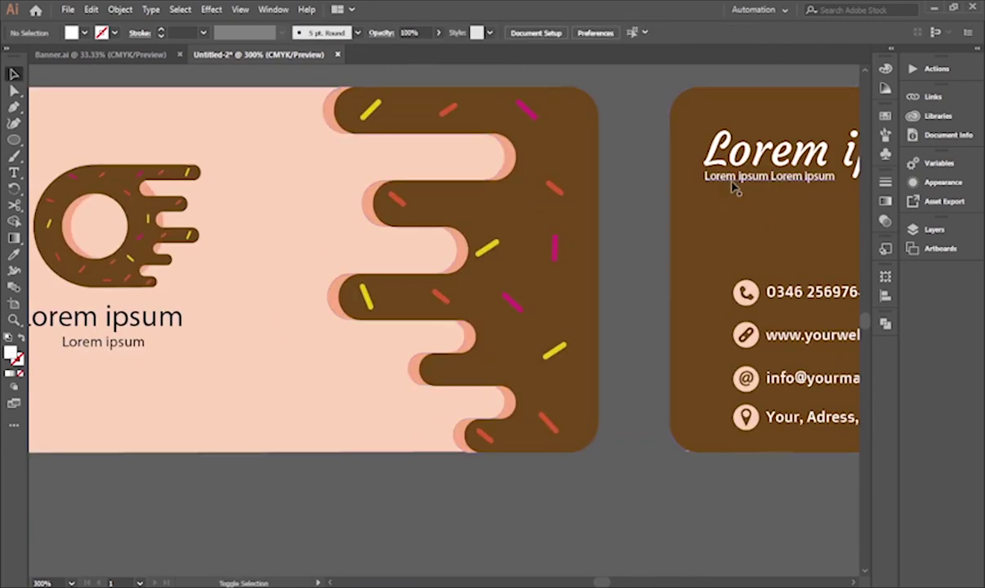
- Replace the front card's text with copies of the back heading and tagline, and make the heading smaller and brown
left_click(732, 185)
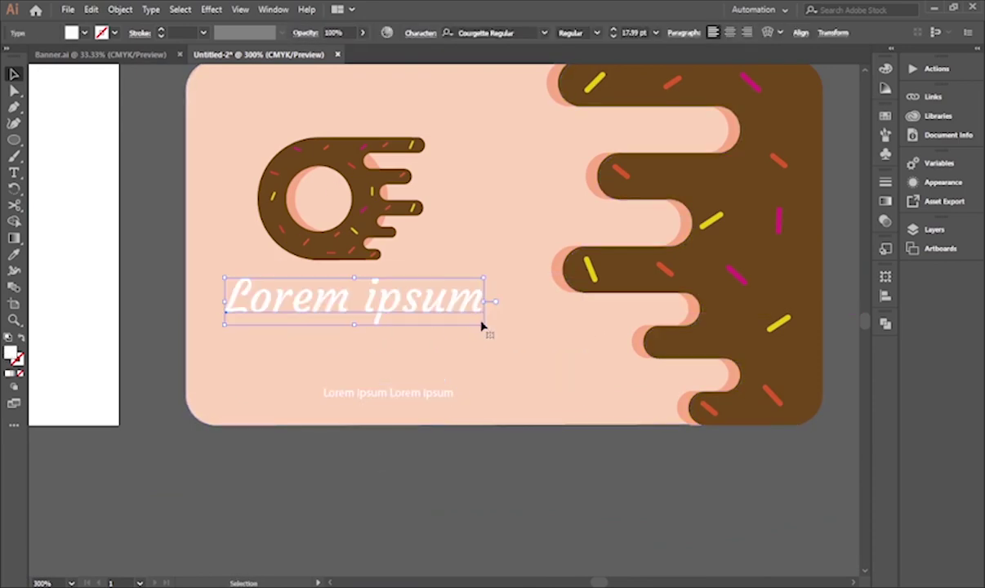
left_click_drag(481, 325, 425, 311)
key("i")
left_click(604, 281)
key("v")
- Shrink the copied tagline, place it directly under the front card's heading, and recolor it with a sampled color
left_click_drag(391, 393, 232, 313)
scroll(317, 310, "up", 2)
left_click_drag(362, 323, 312, 308)
left_click_drag(334, 315, 369, 318)
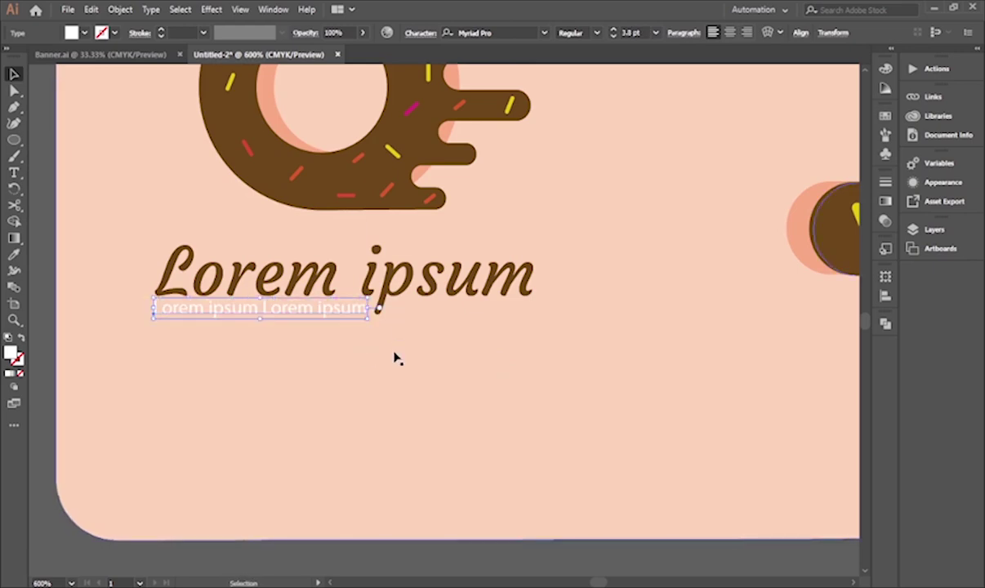
key("i")
left_click(272, 147)
key("v")
left_click(417, 407)
- Examine the front and back cards side by side as a whole
scroll(408, 401, "down", 3)
left_click_drag(458, 490, 145, 468)
left_click(467, 448)
scroll(468, 448, "up", 1)
scroll(457, 443, "down", 2)
scroll(441, 445, "down", 1)
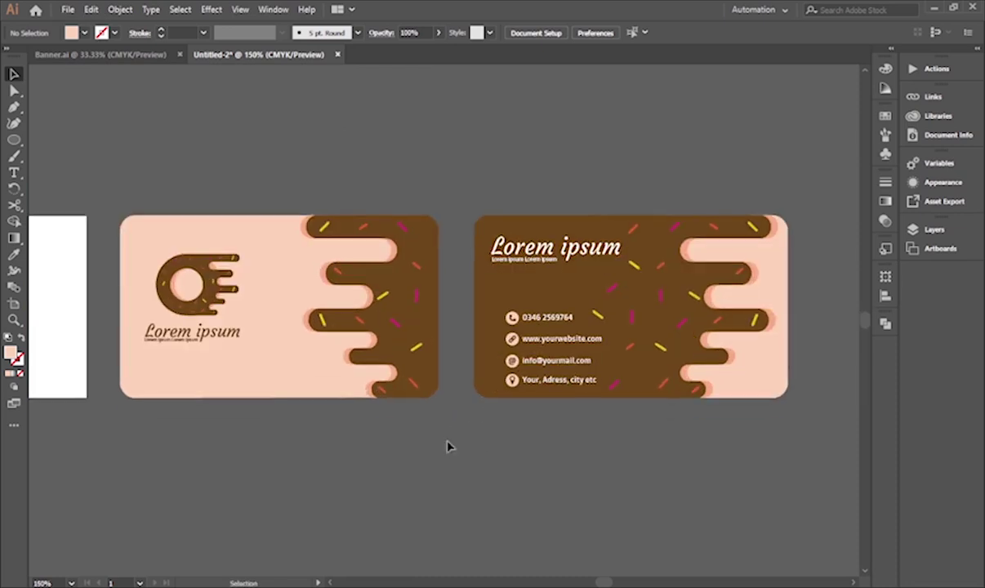
left_click_drag(302, 461, 317, 443)
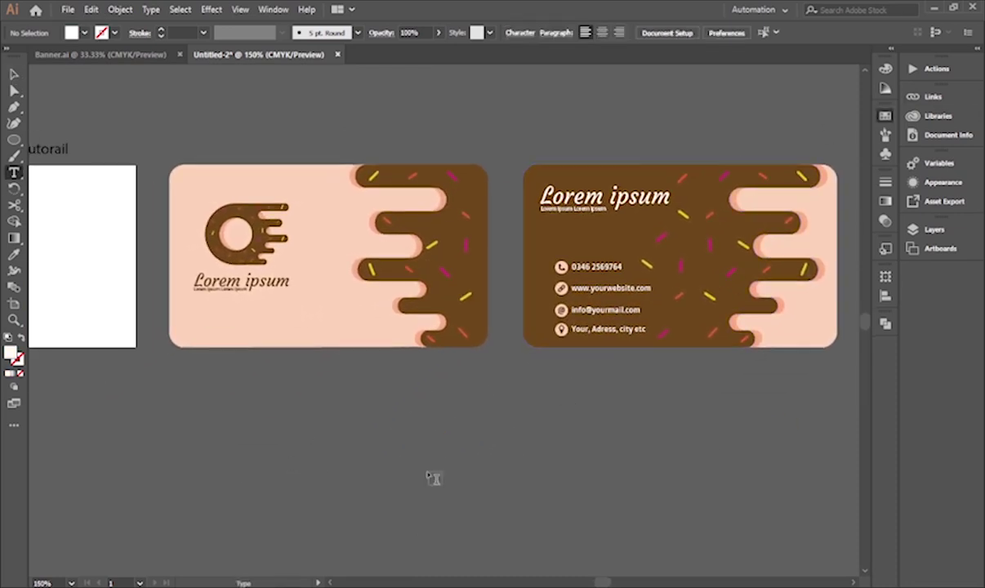
- Add a large white note reading "Now you can add your logo" in Doppio One Regular below the cards
left_click(397, 462)
left_click_drag(446, 468, 731, 527)
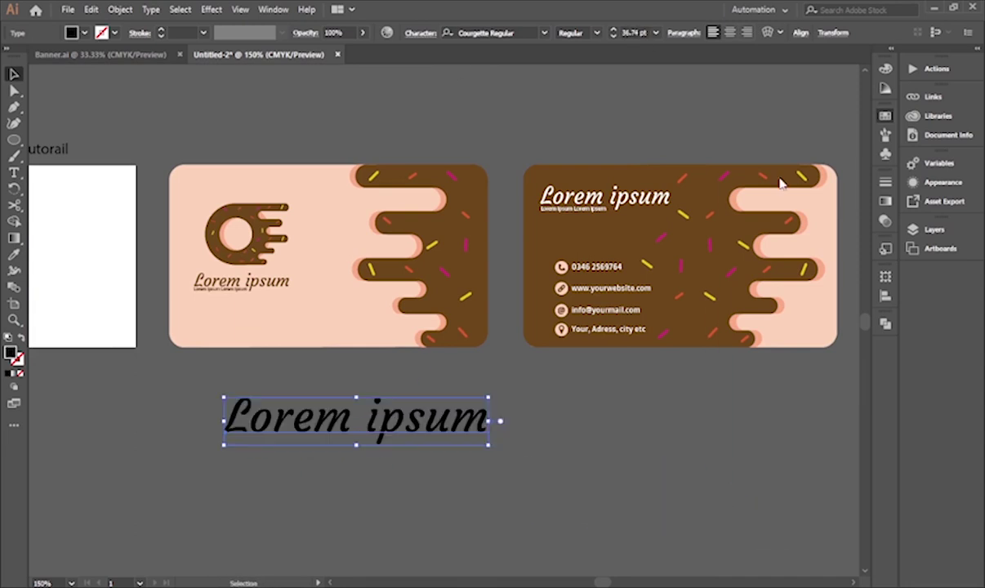
left_click(737, 170)
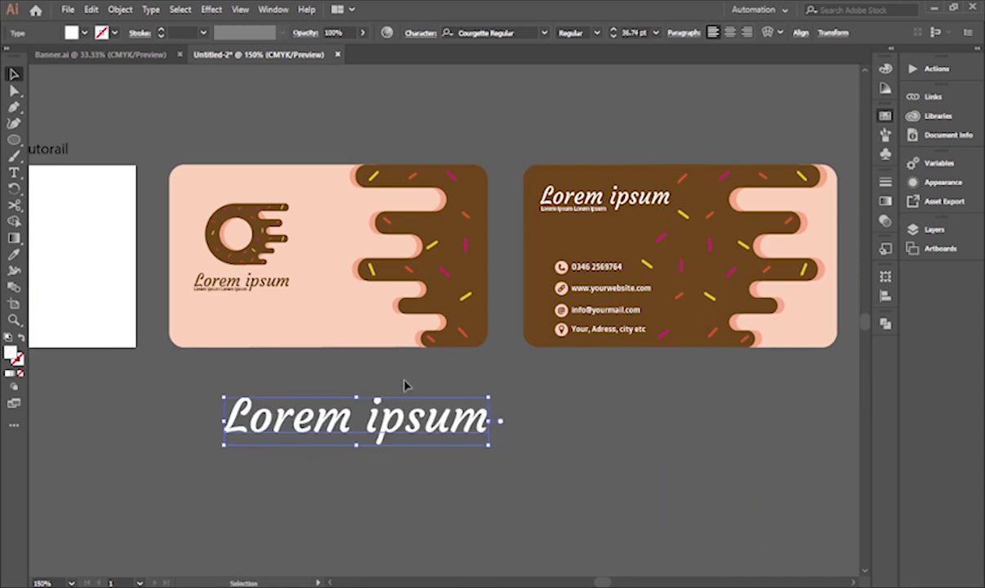
double_click(400, 428)
key("ctrl+a")
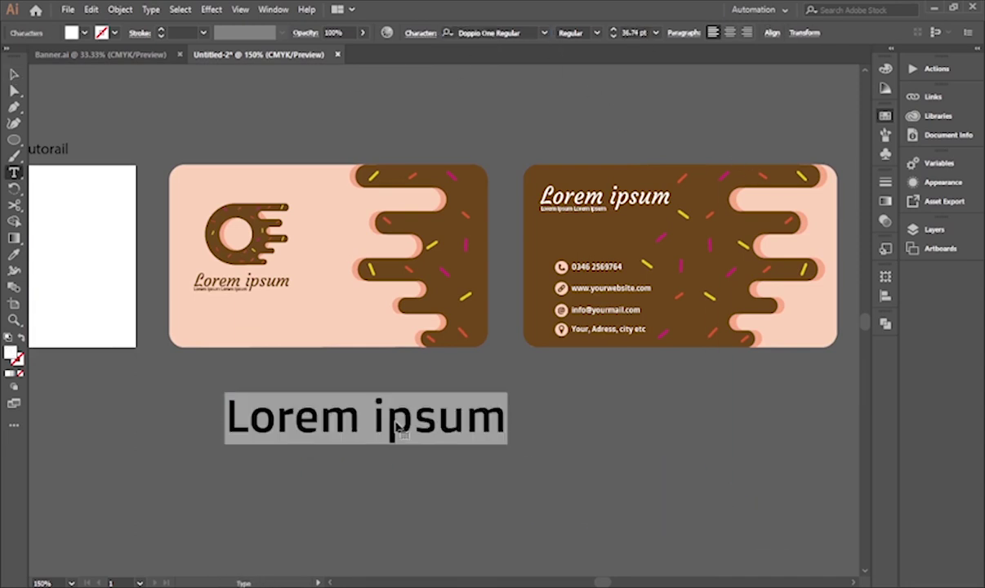
type("N")
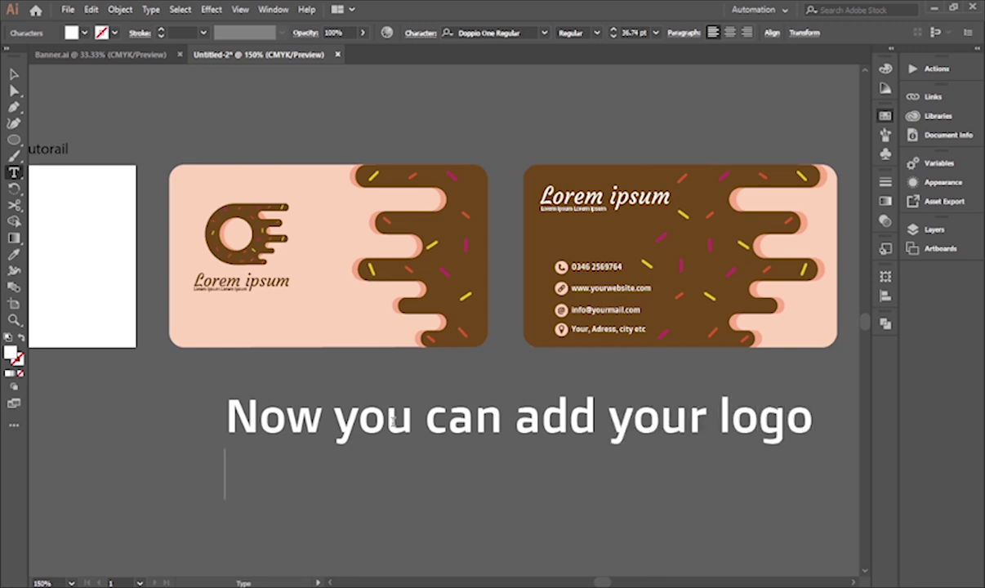
- Replace the note's wording with reminders such as "and add" and "add email also ad", and delete the note
key("ctrl+a")
key("BackSpace")
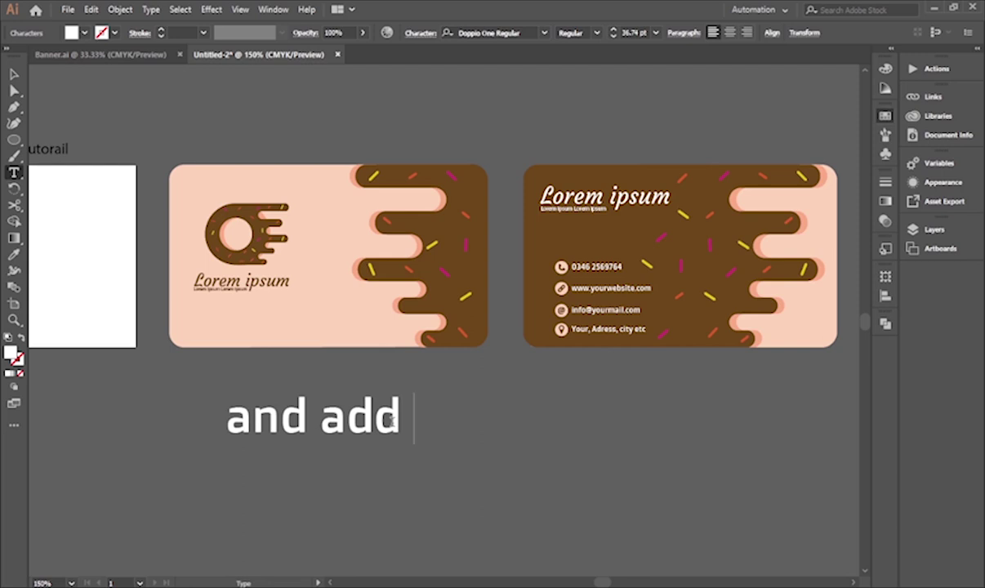
key("ctrl+a")
key("BackSpace")
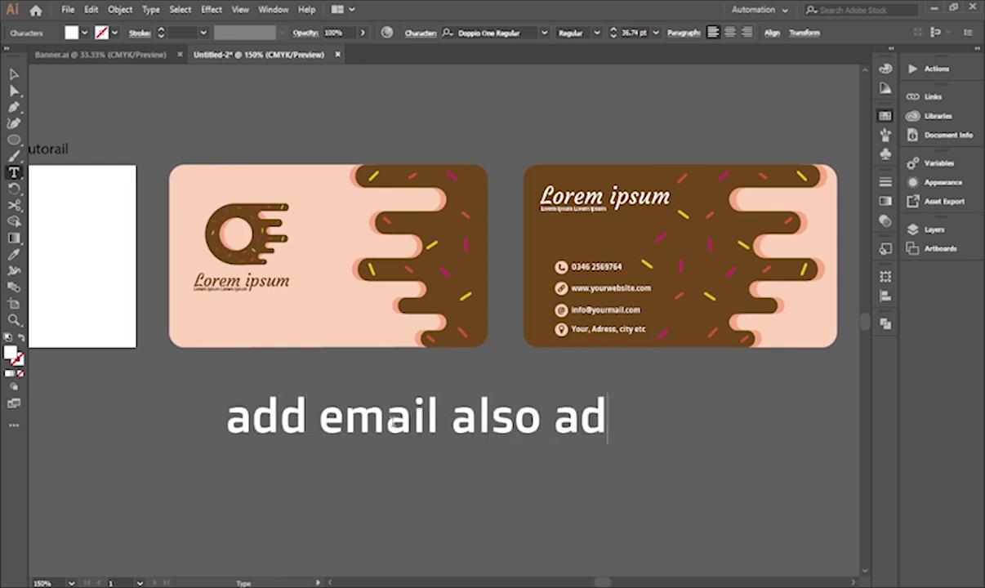
key("Delete")
key("t")
key("k")
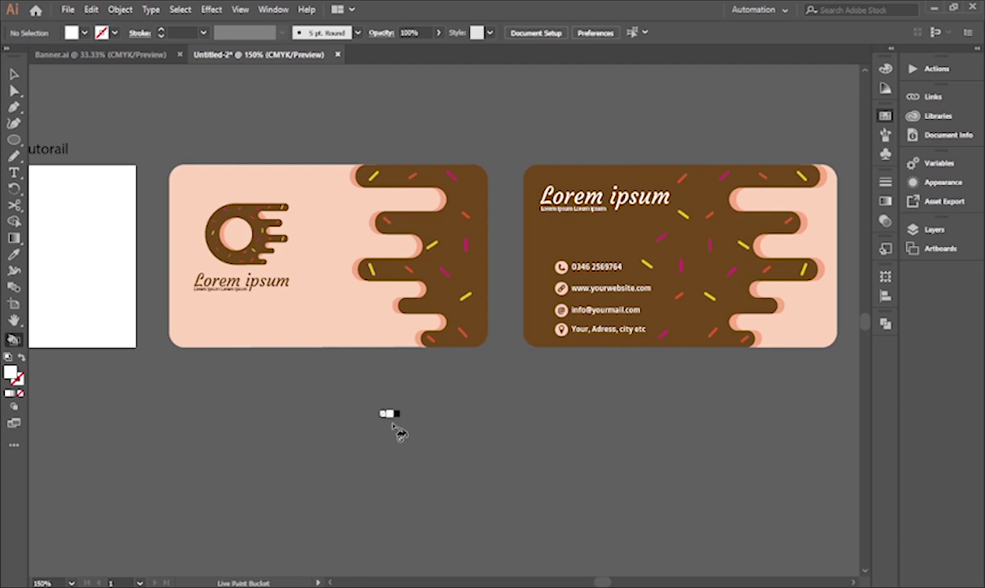
- Add a large black note reading "Thanks for Watching" in Doppio One Regular at 51.64 pt below the two cards
key("t")
left_click(341, 449)
key("Escape")
left_click_drag(388, 452, 747, 546)
double_click(652, 498)
key("ctrl+a")
type("Thanks")
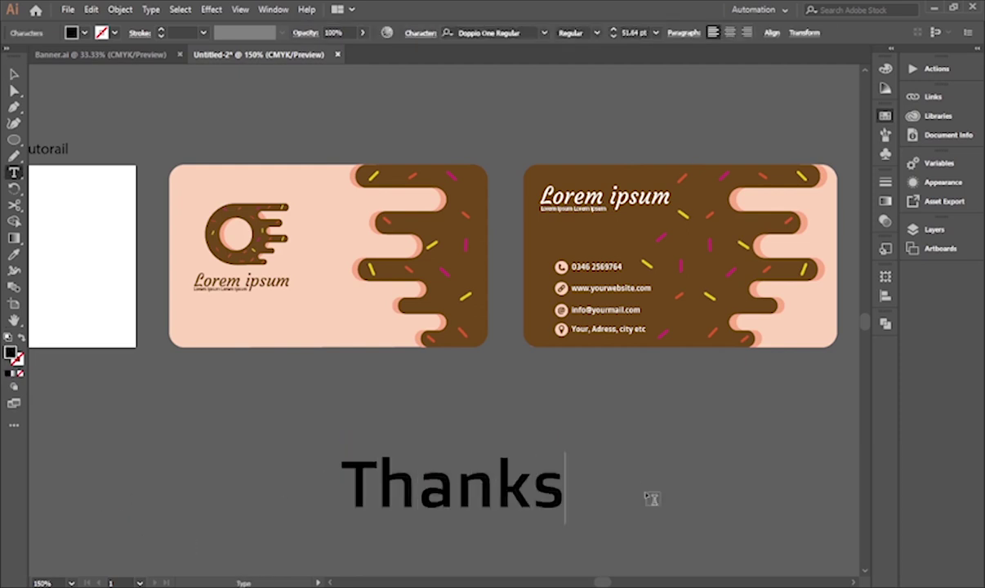
type(" for Watching")
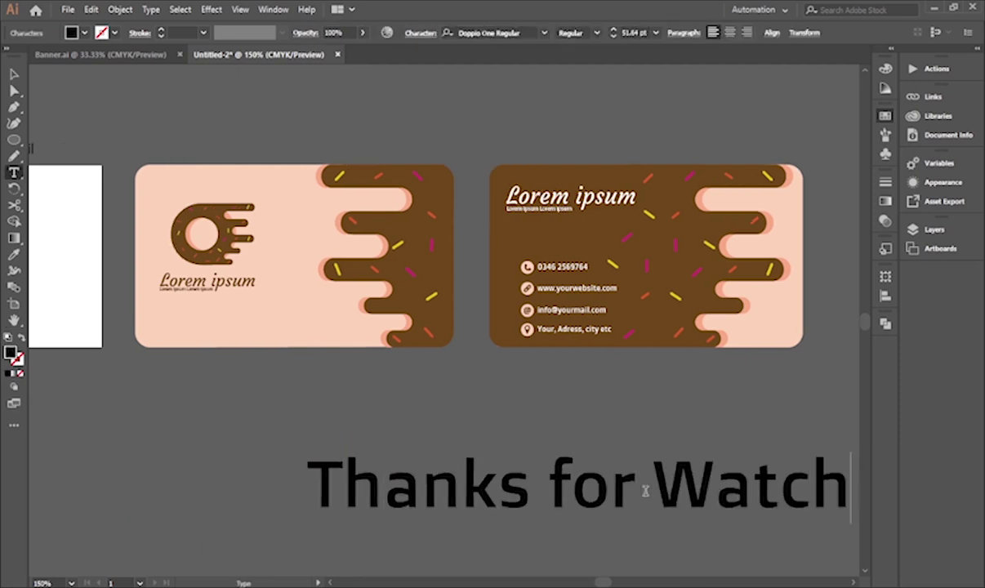